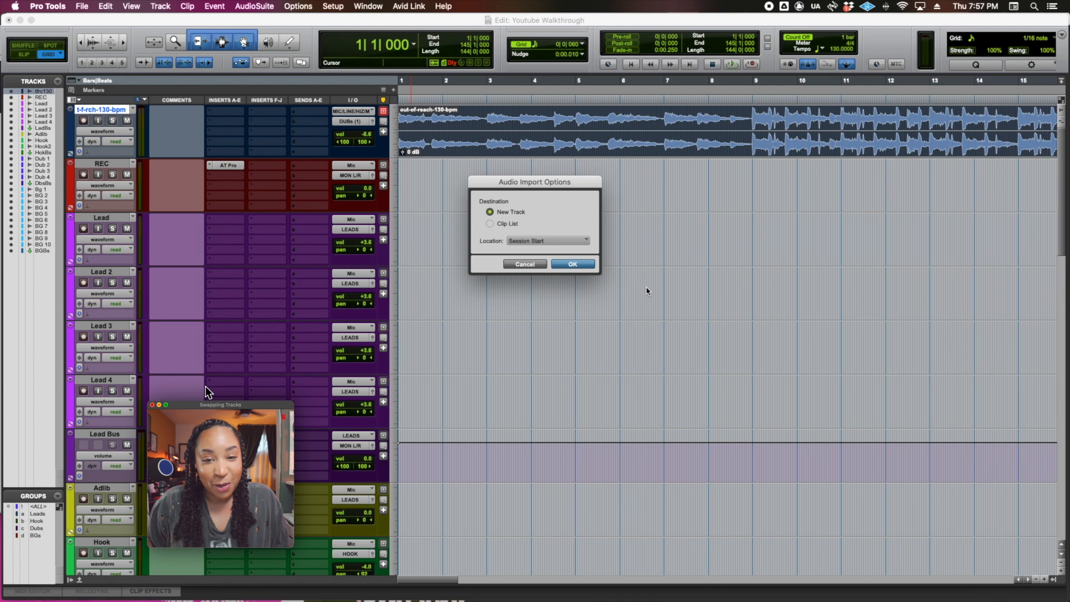
- Import the devine-mind-88-bpm audio to a new track at Session Start and delete the out-of-reach-130-bpm track with its clips
left_click(153, 405)
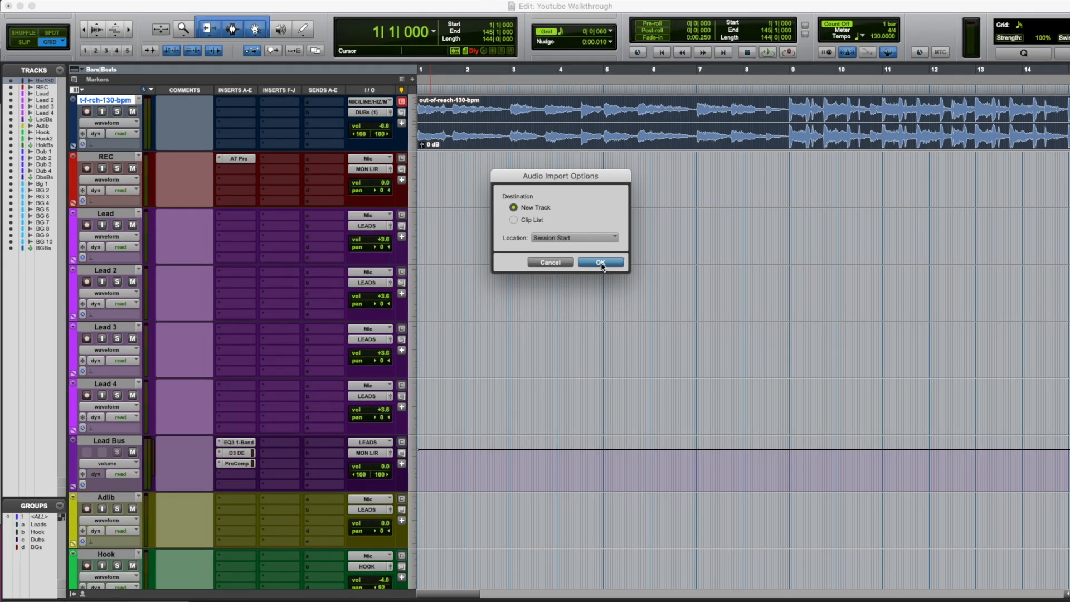
left_click(601, 263)
left_click(117, 105)
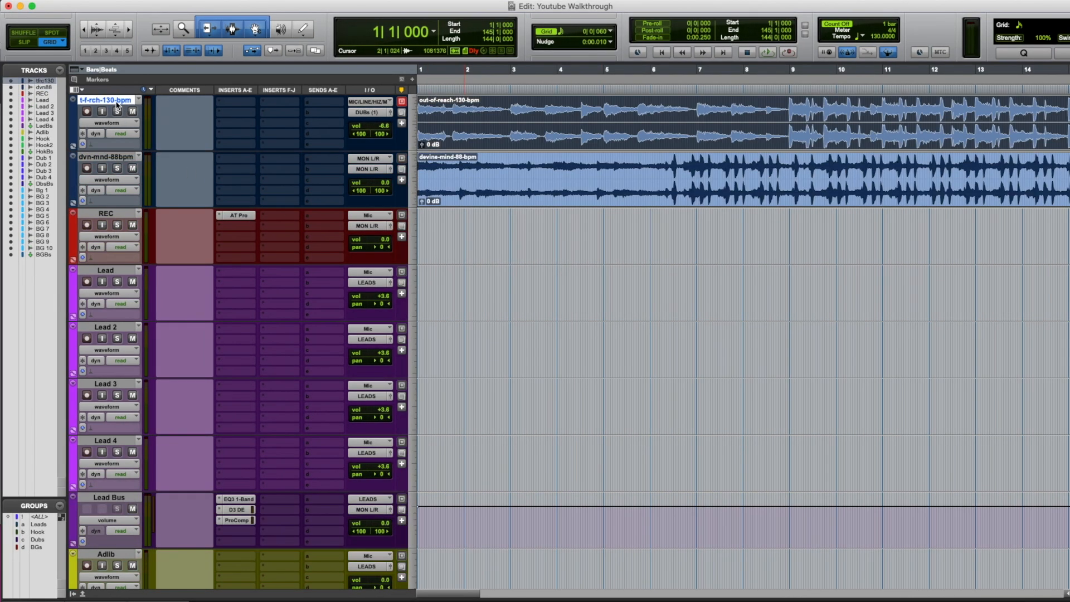
right_click(121, 104)
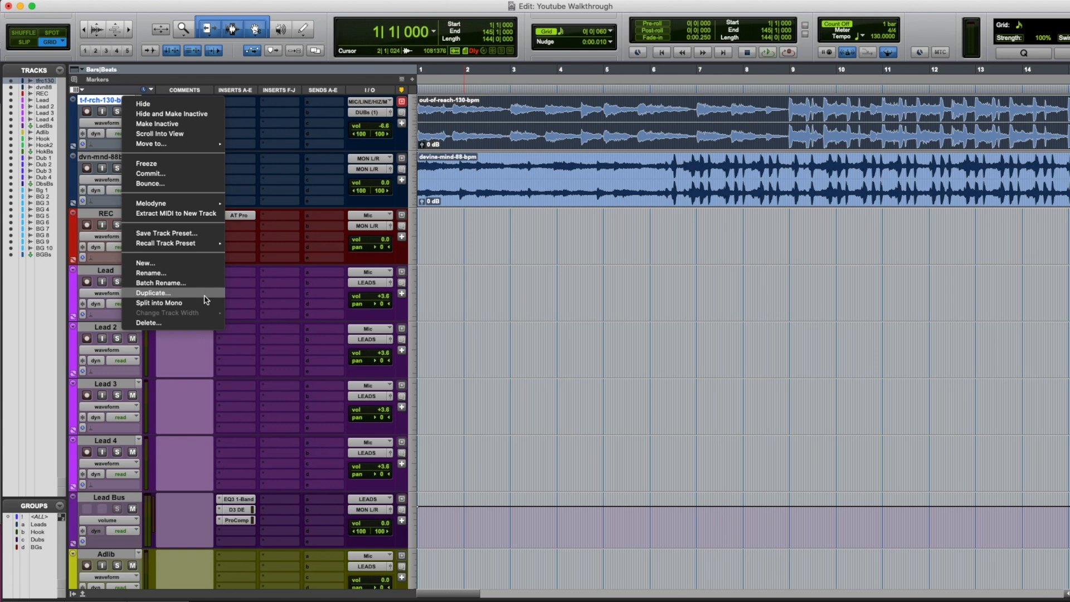
left_click(200, 324)
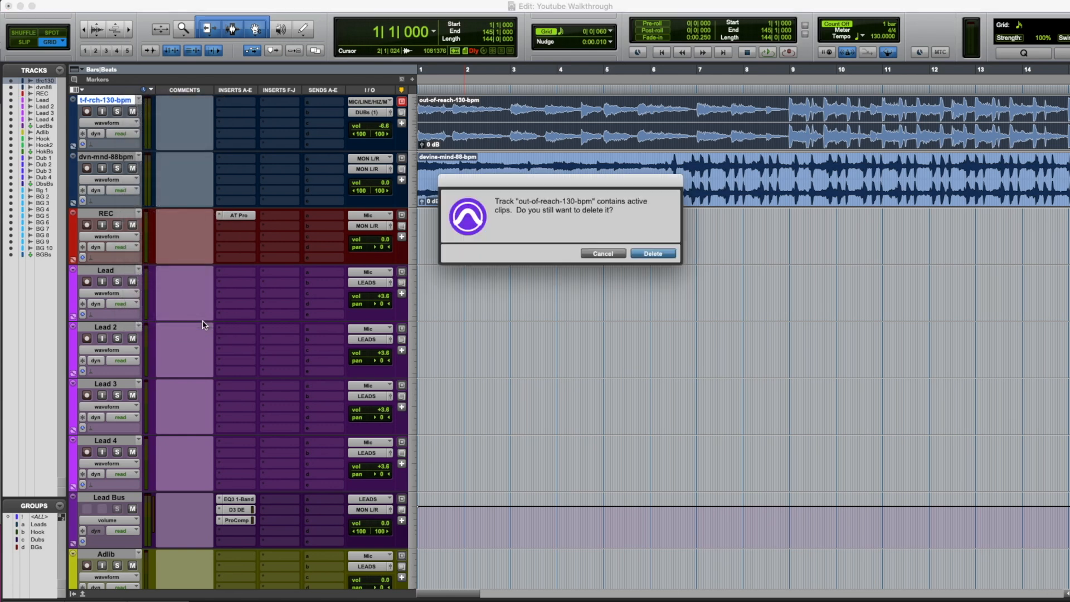
left_click(655, 254)
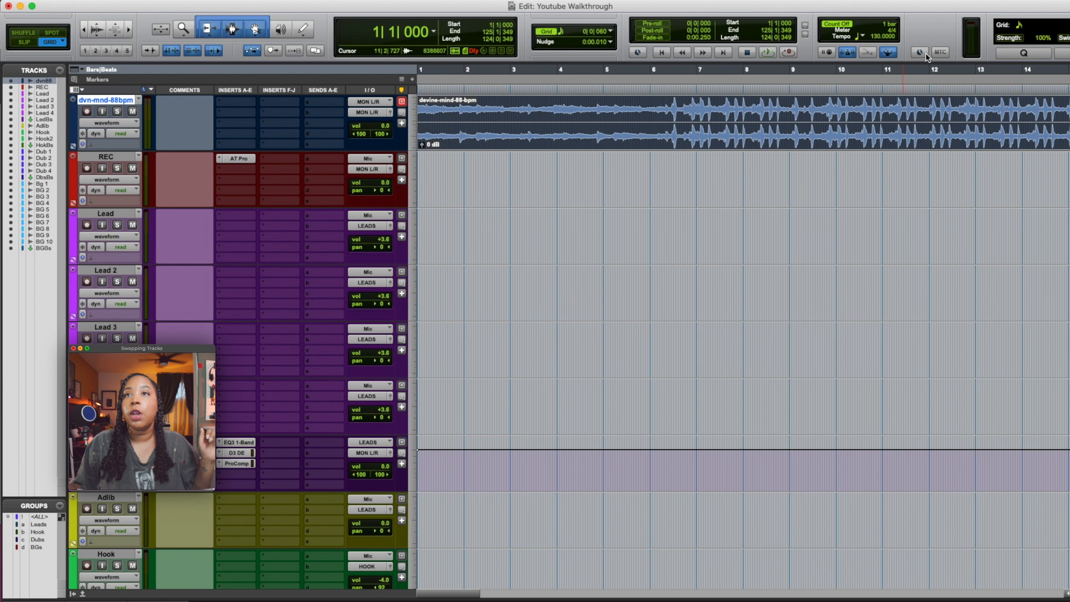
- Set the session tempo to 88 BPM
left_click(877, 36)
type("88")
key("Return")
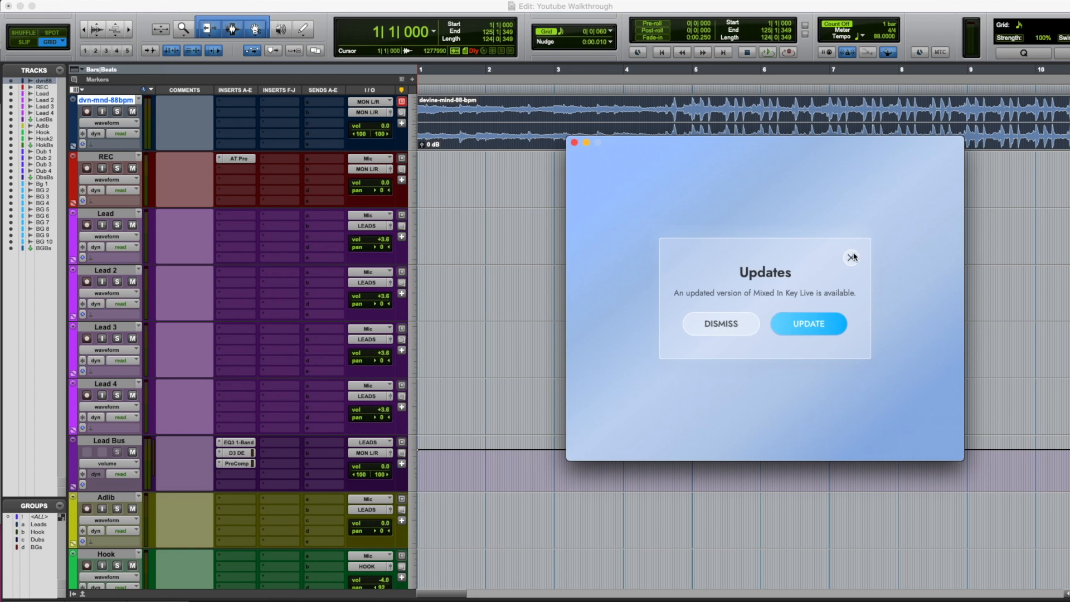
- Detect the beat's musical key with Mixed In Key Live's live analysis while playing the imported track from about bar 4
left_click(852, 257)
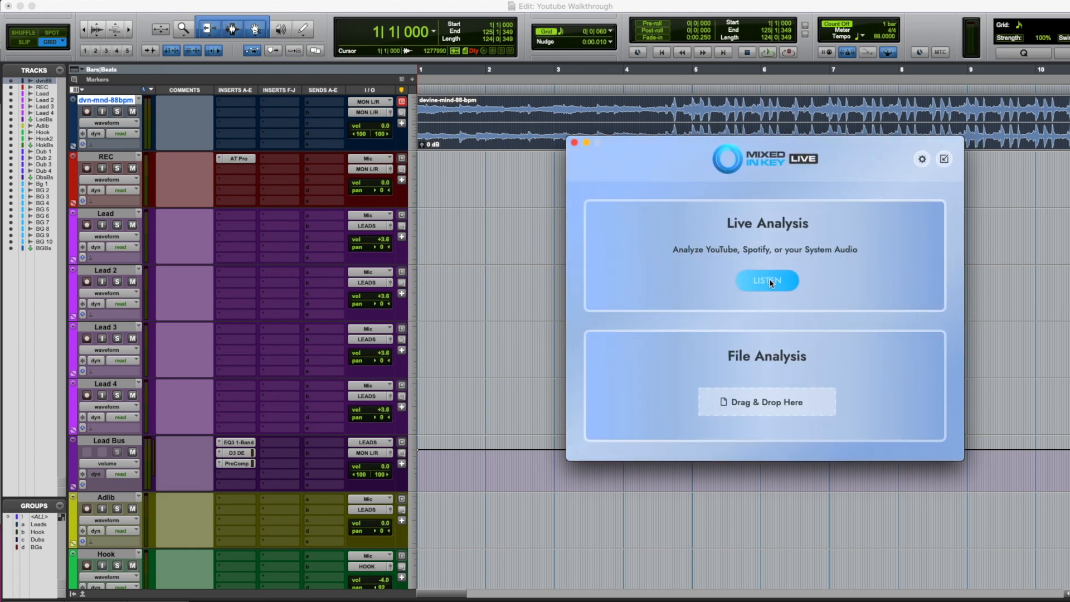
left_click(769, 282)
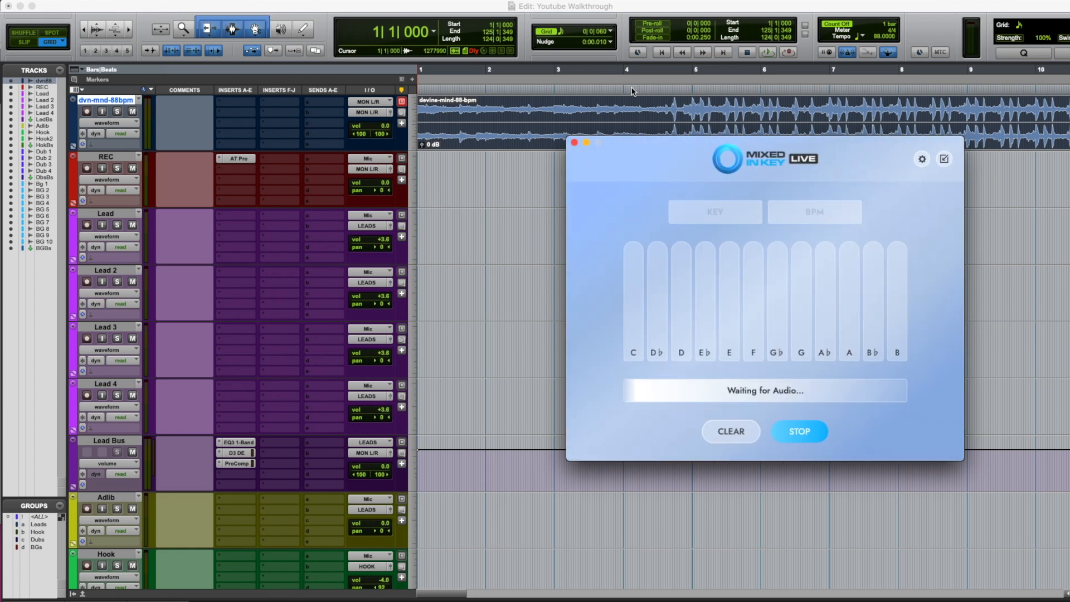
left_click(624, 87)
key("space")
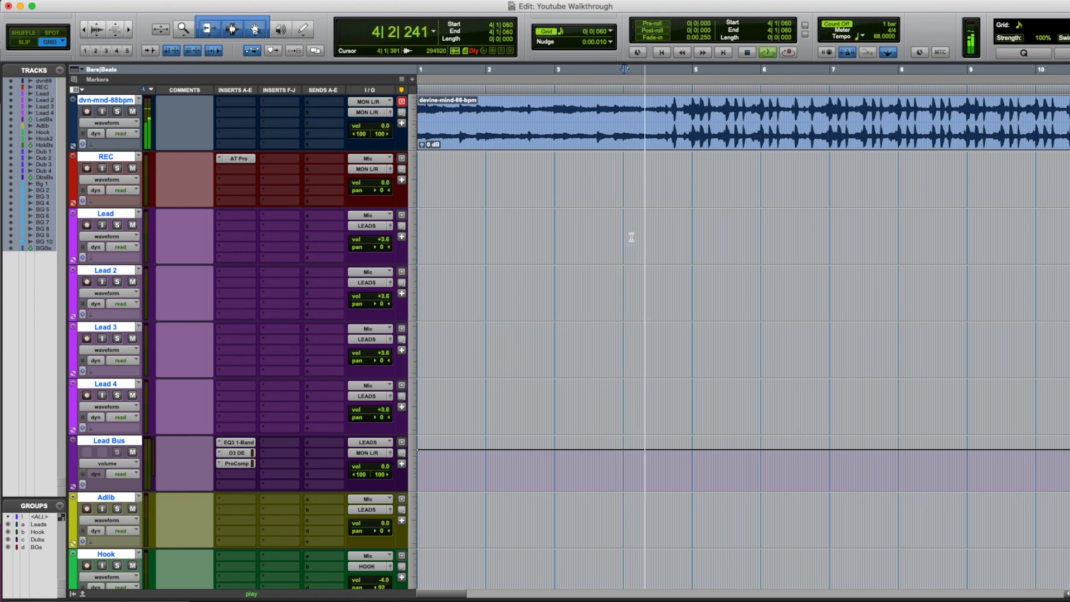
mouse_move(0, 175)
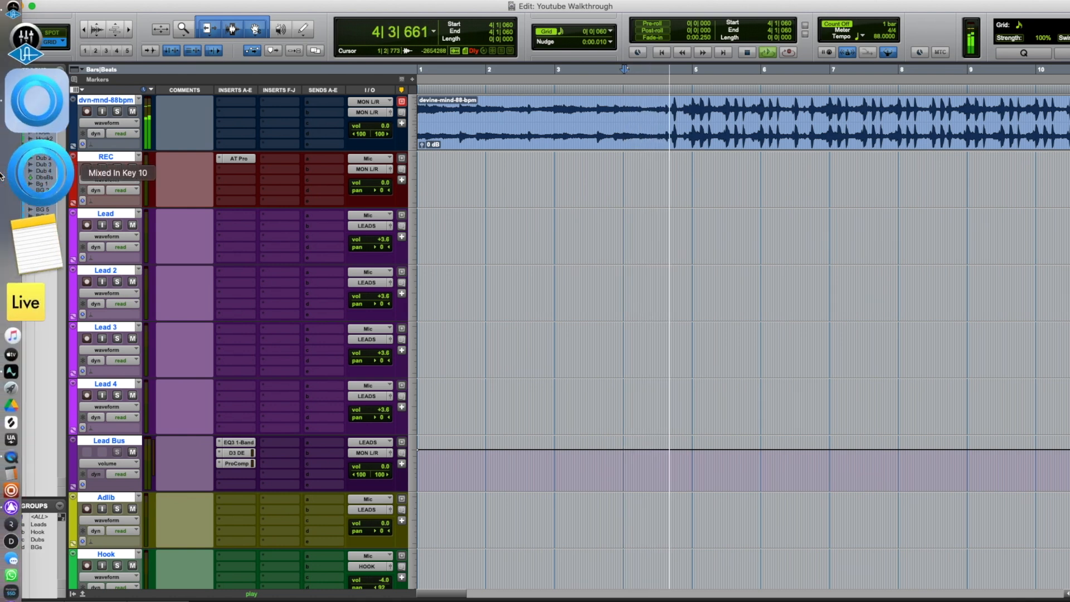
left_click(39, 156)
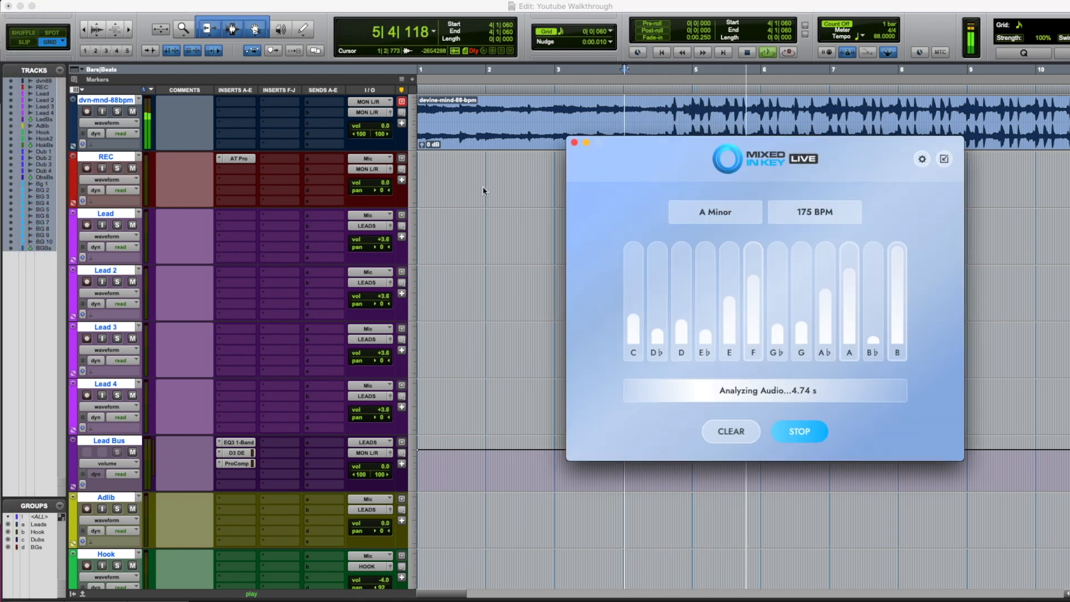
left_click(585, 81)
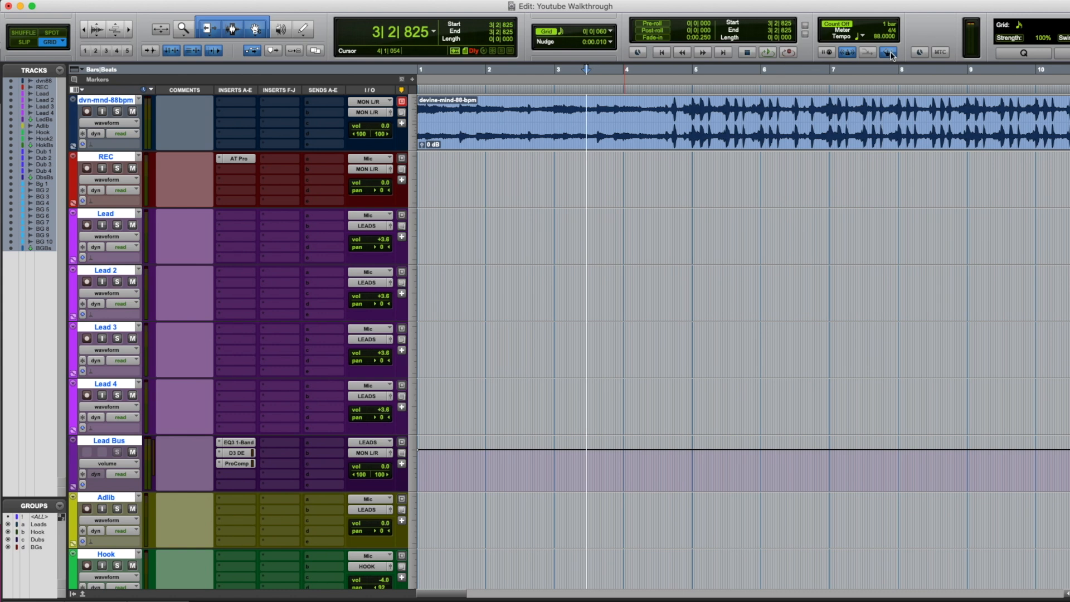
left_click(565, 136)
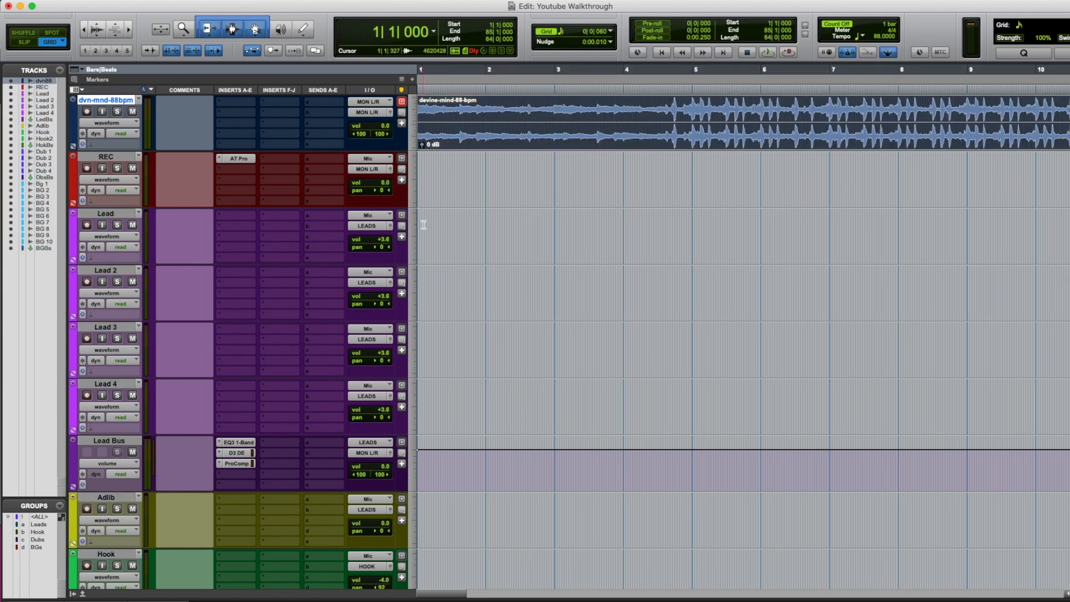
- Set Auto-Tune Pro on the REC track to key A with the Minor scale
left_click(237, 159)
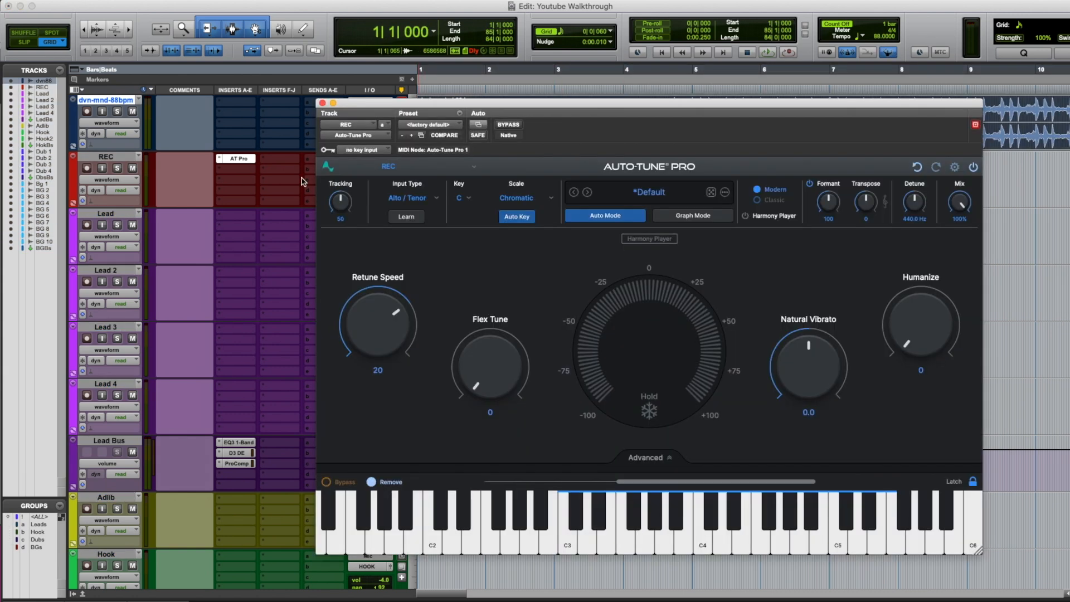
left_click(461, 201)
left_click(468, 384)
left_click(523, 204)
left_click(513, 183)
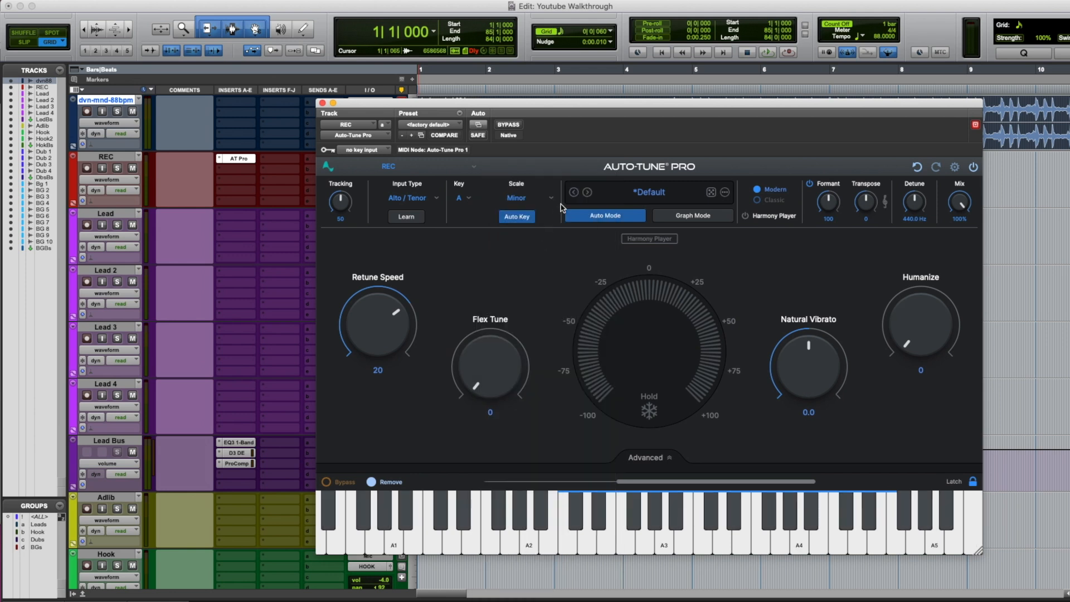
- Load the Relaxed preset in the REC track's Auto-Tune Pro and switch its processing mode to Modern
left_click(955, 168)
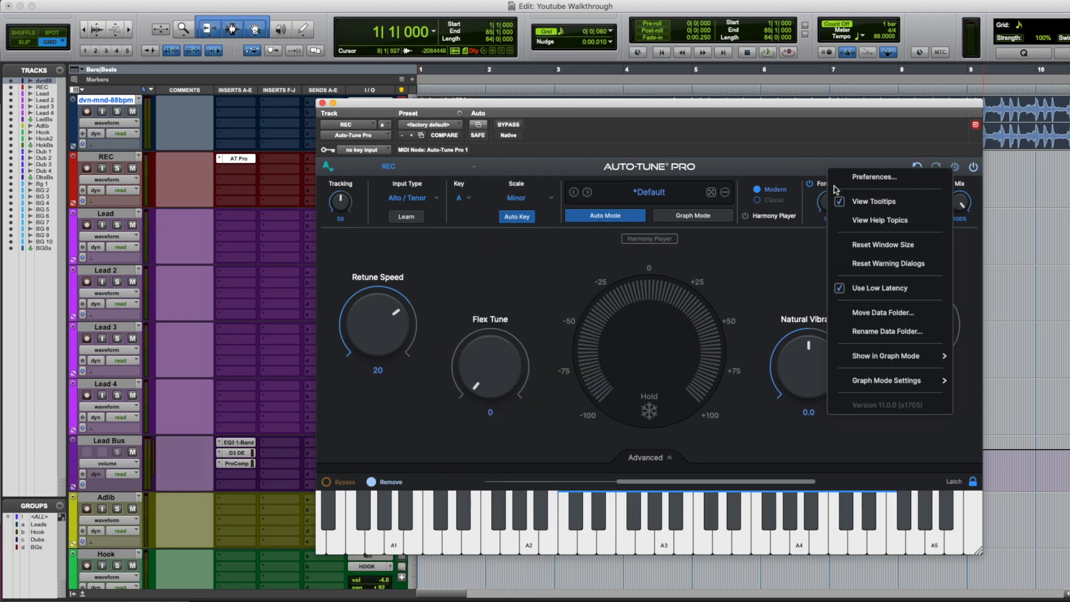
left_click(712, 192)
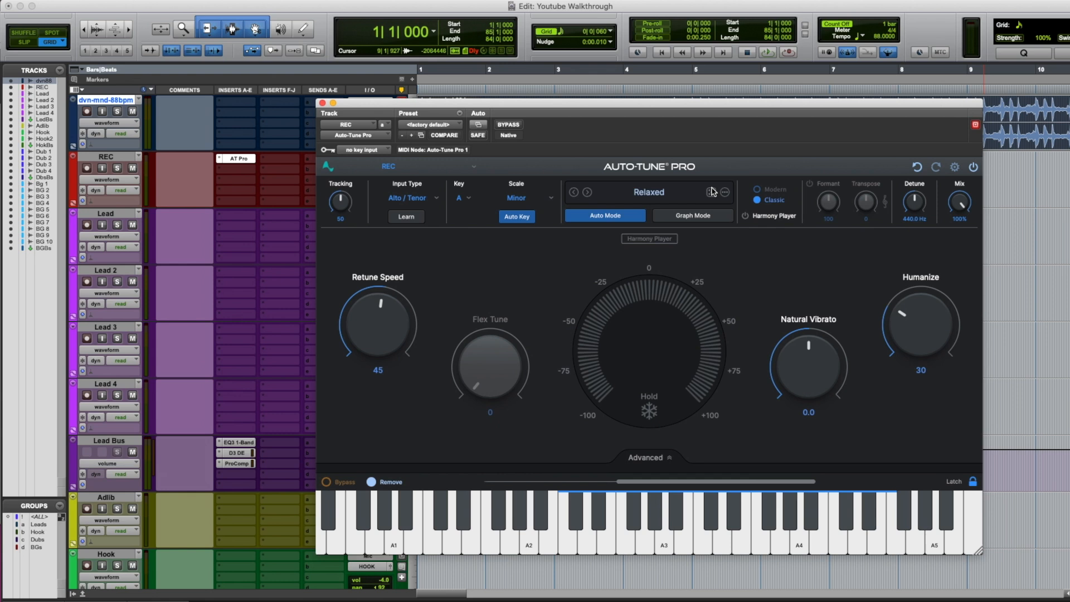
left_click(759, 190)
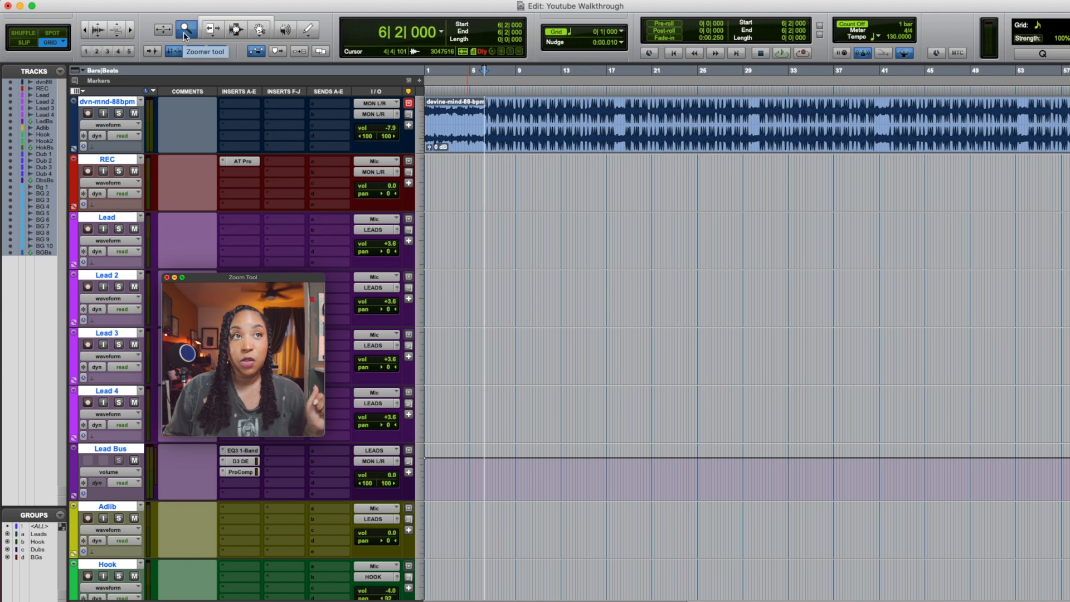
- Activate the Smart Tool and zoom the timeline out until the whole devine-mind-88-bpm clip fits in view
left_click(212, 20)
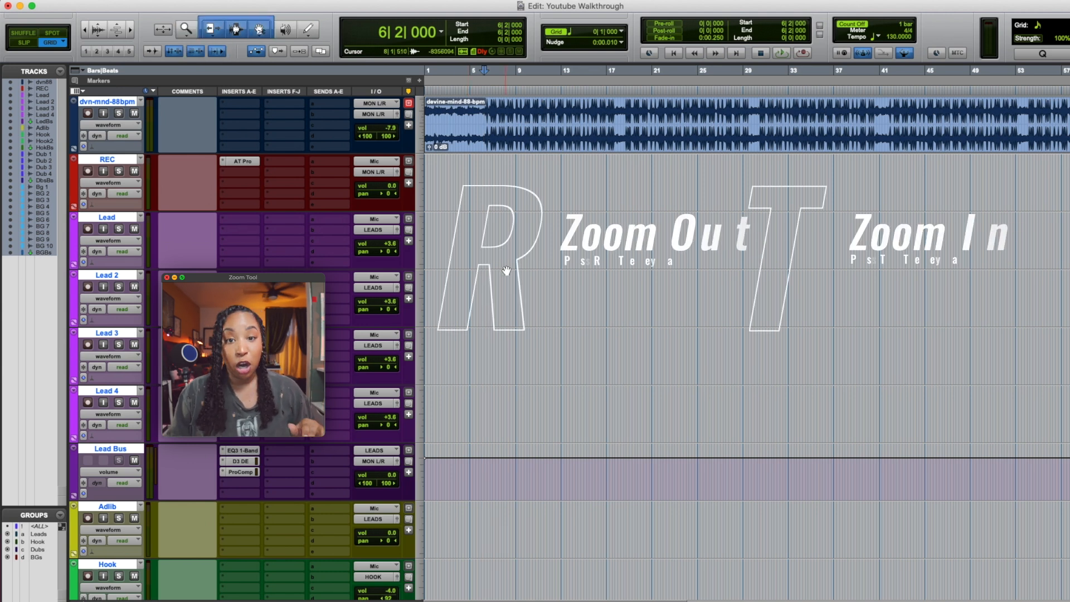
key("r")
key("r")
key("r")
key("r")
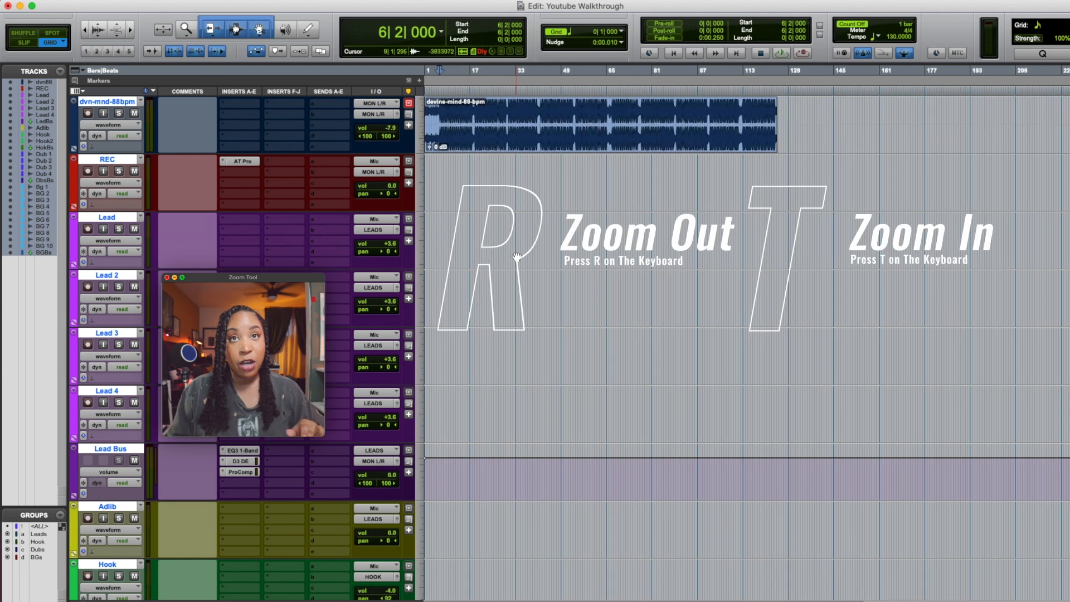
- Zoom the timeline in to individual beats of the devine-mind-88-bpm clip around bar 5
key("t")
key("t")
key("t")
key("t")
key("t")
key("t")
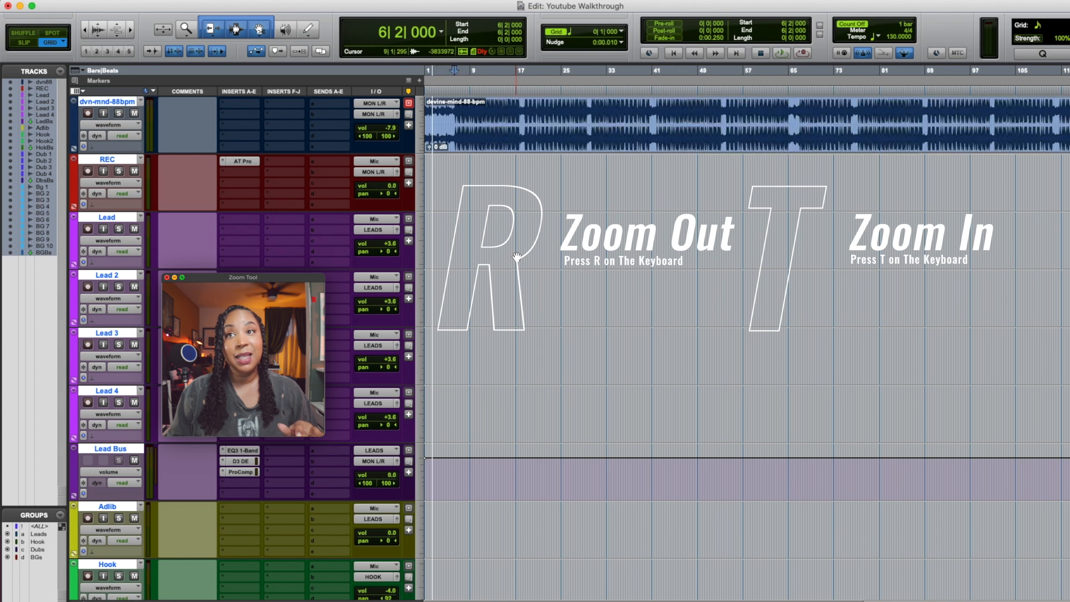
key("t")
key("t")
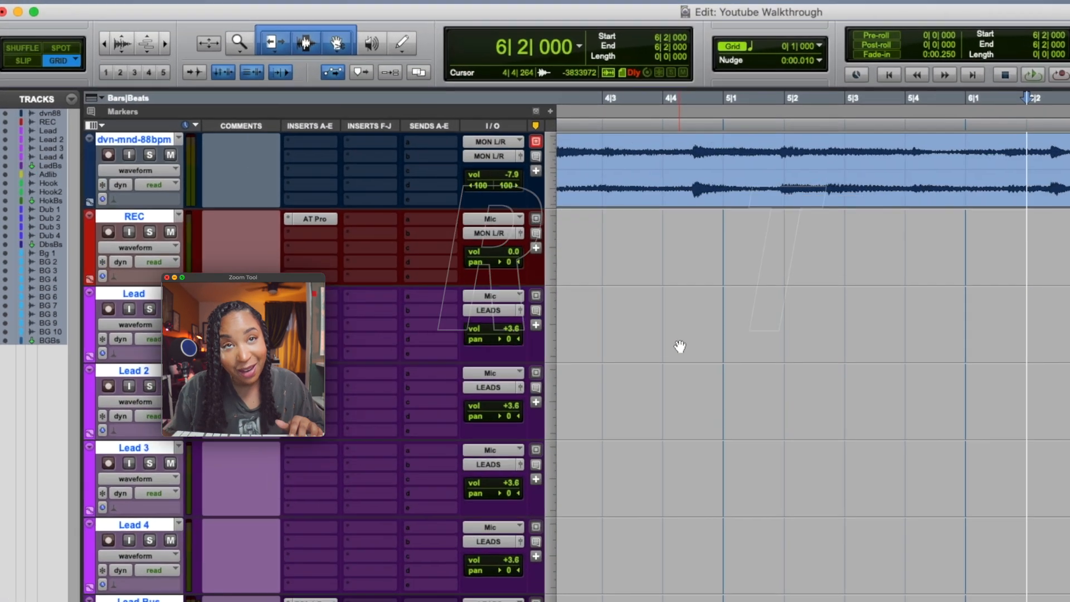
- Zoom the timeline far out until it spans past bar 257, well beyond the end of the beat clip
key("r")
key("r")
key("r")
key("r")
key("r")
key("r")
key("r")
key("r")
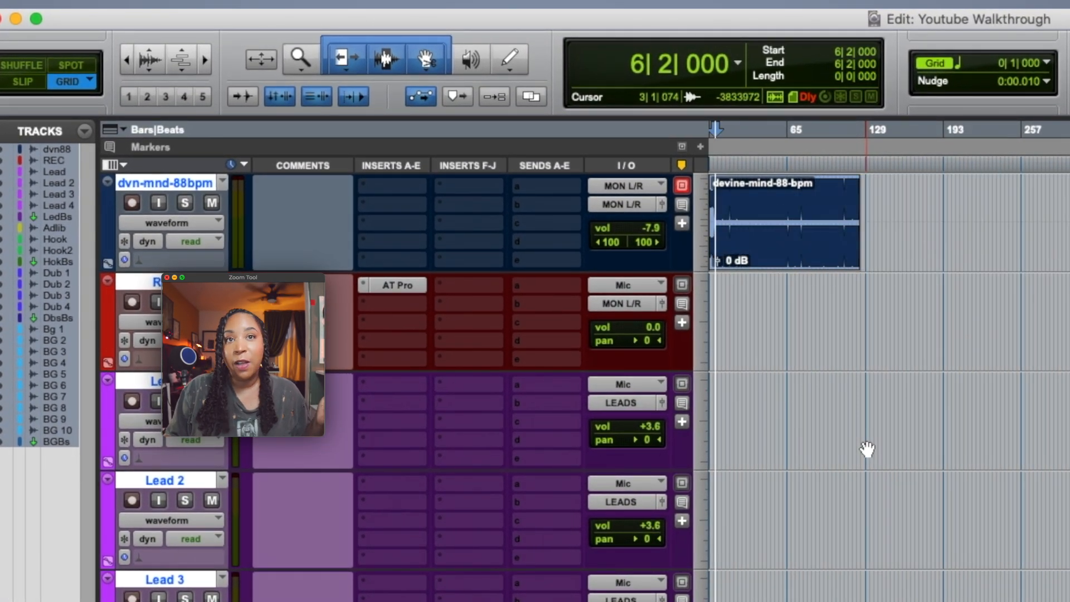
- Zoom the timeline in to roughly the first nine bars of the beat and pick the Zoomer tool
key("t")
key("t")
key("t")
key("t")
key("t")
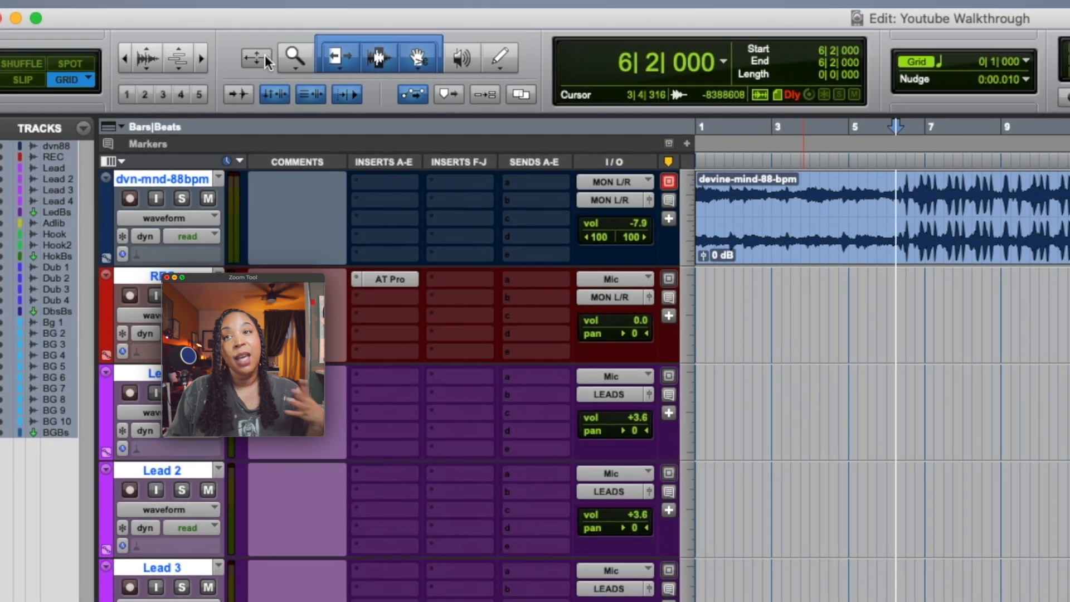
left_click(301, 58)
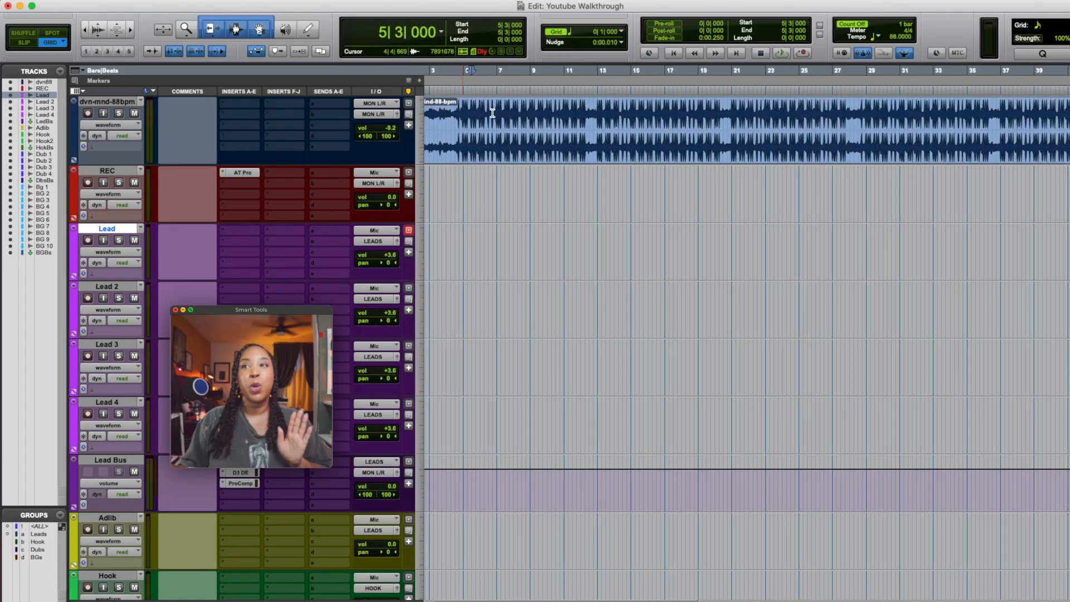
- Try the Zoomer, Trim, Selector and Grabber tools one at a time, returning to the combined Smart Tool
scroll(536, 137, "left", 2)
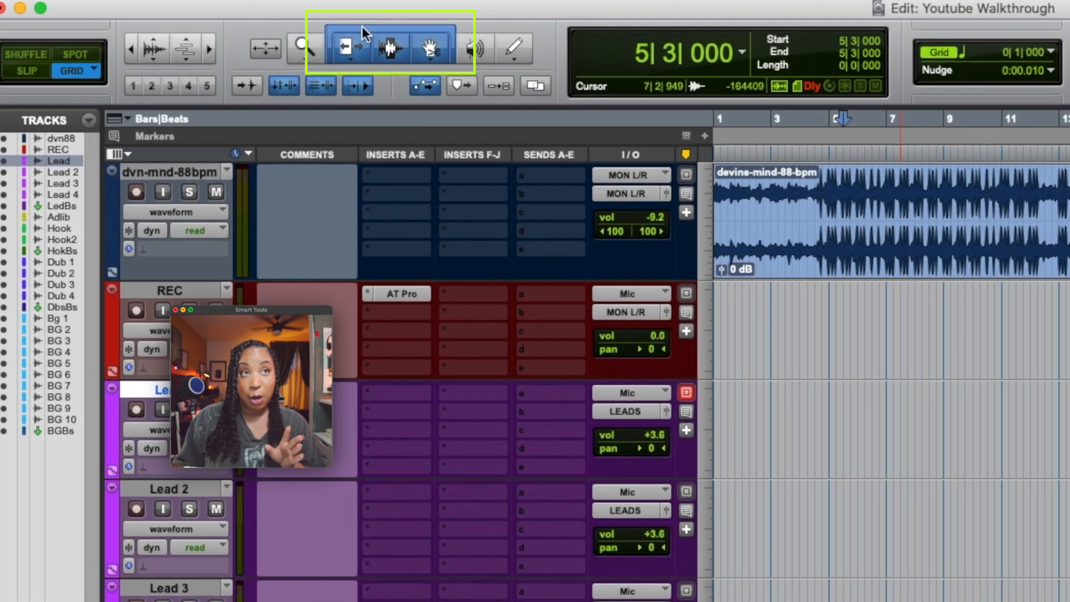
left_click(302, 58)
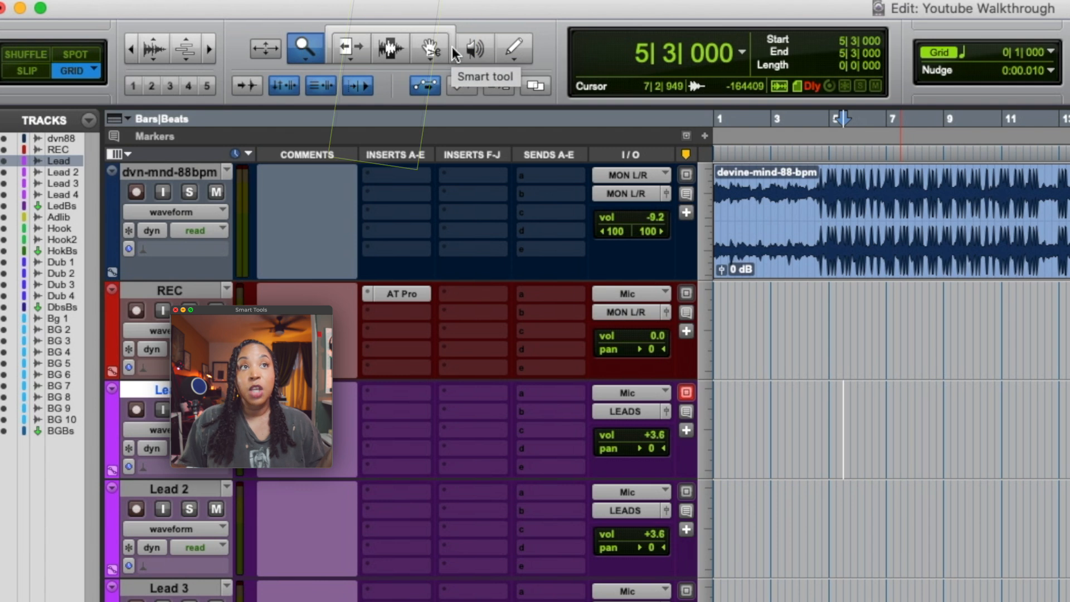
left_click(330, 33)
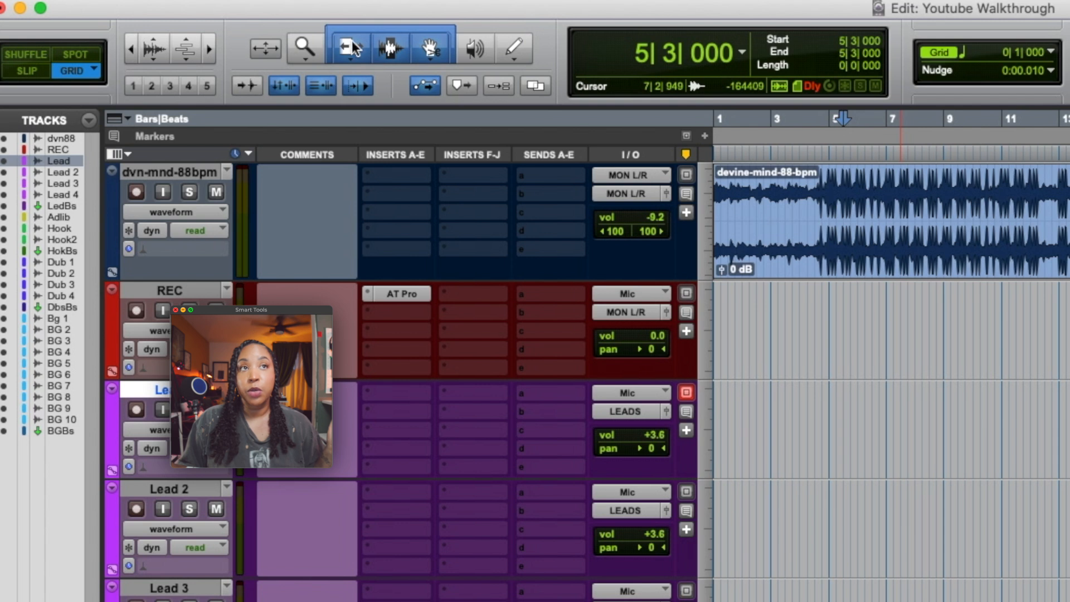
left_click(302, 51)
left_click(346, 49)
left_click(391, 51)
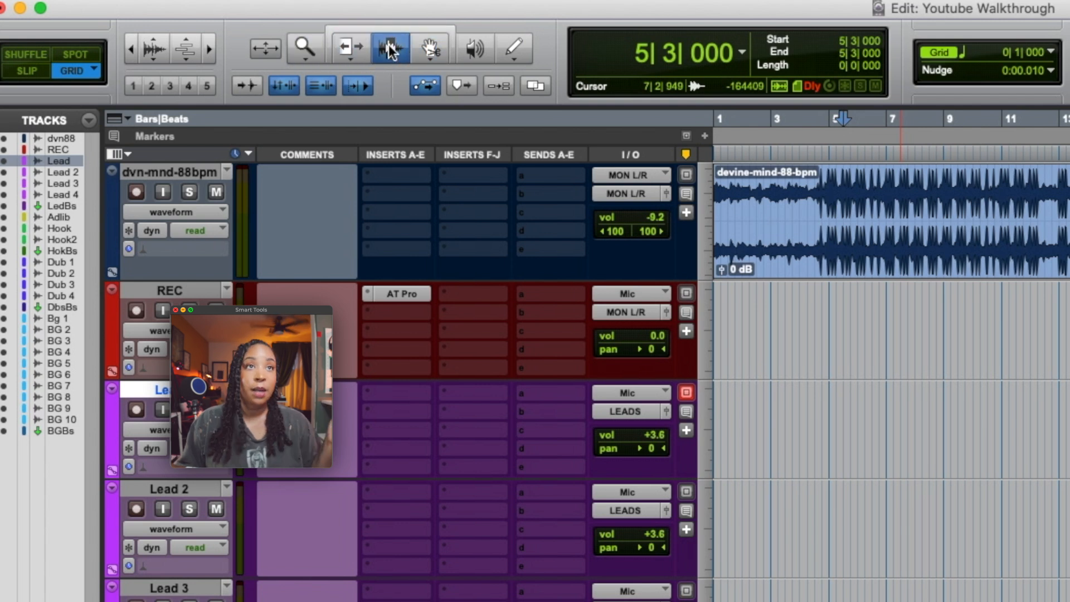
left_click(429, 49)
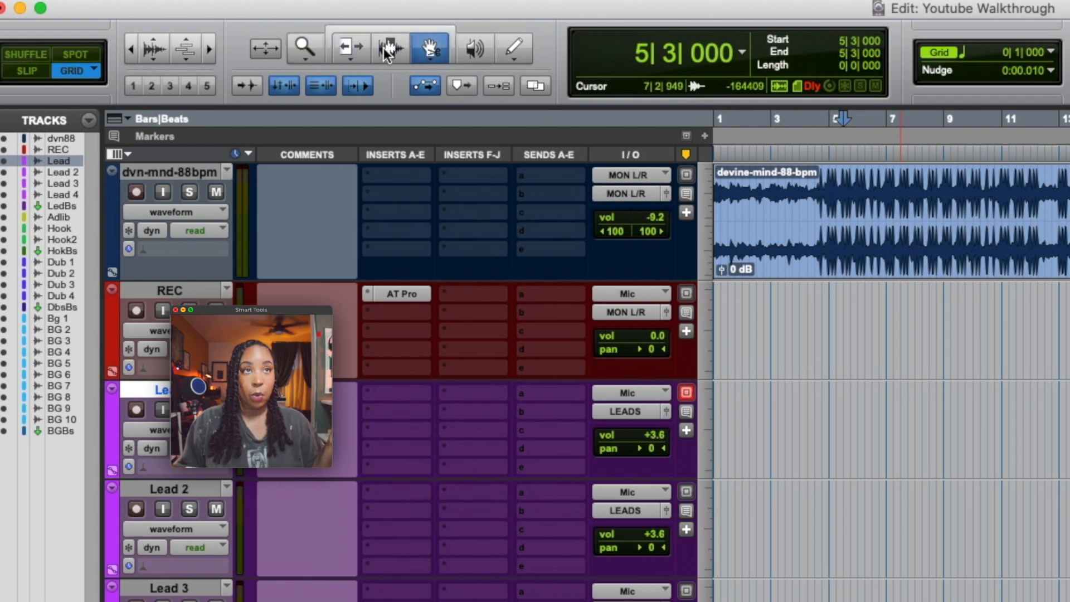
left_click(340, 29)
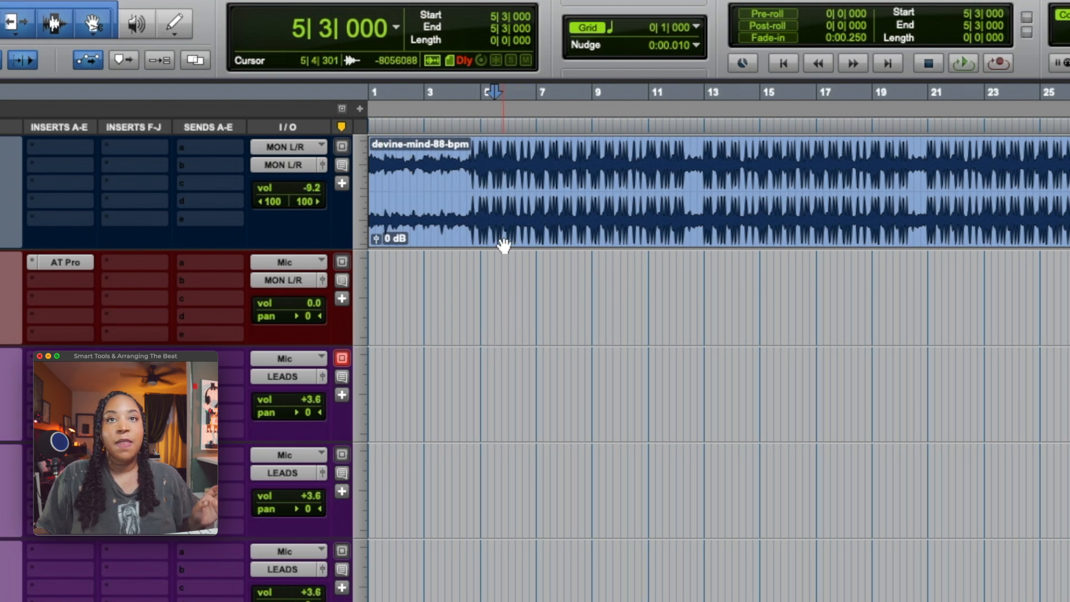
- Zoom the timeline in one level and select the whole devine-mind-88-bpm clip
key("t")
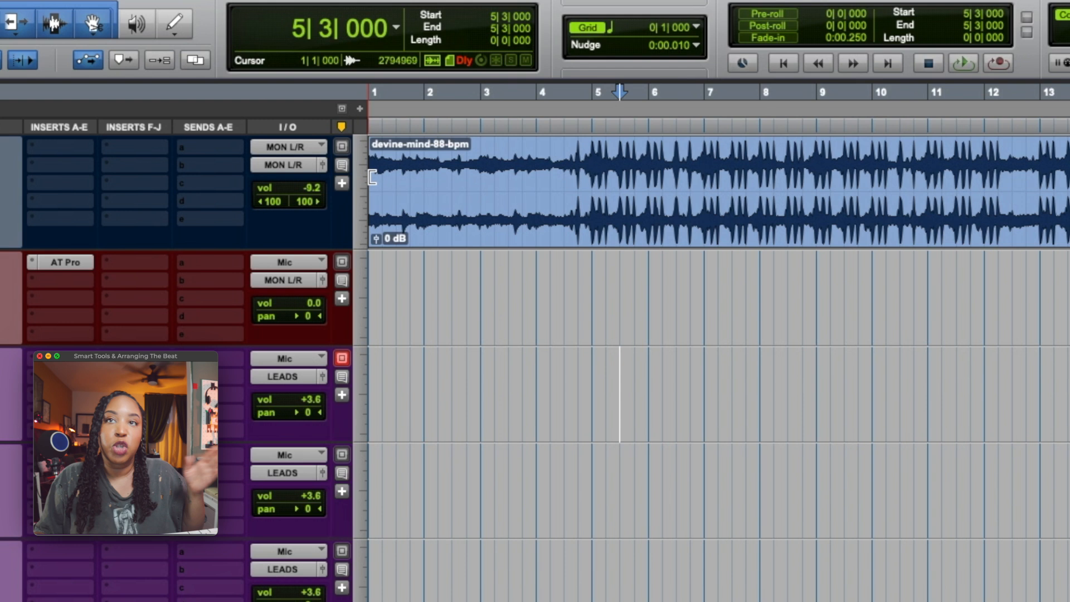
left_click_drag(372, 177, 353, 210)
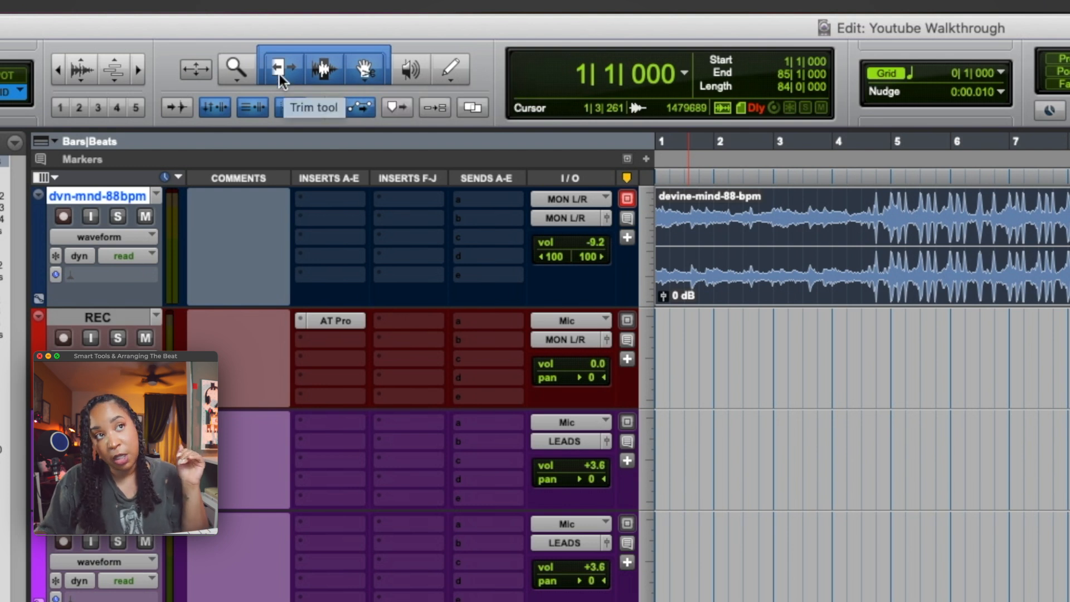
- Look through the Trim tool's Standard, TCE and Loop modes, leaving it on Standard
left_click_drag(279, 74, 301, 88)
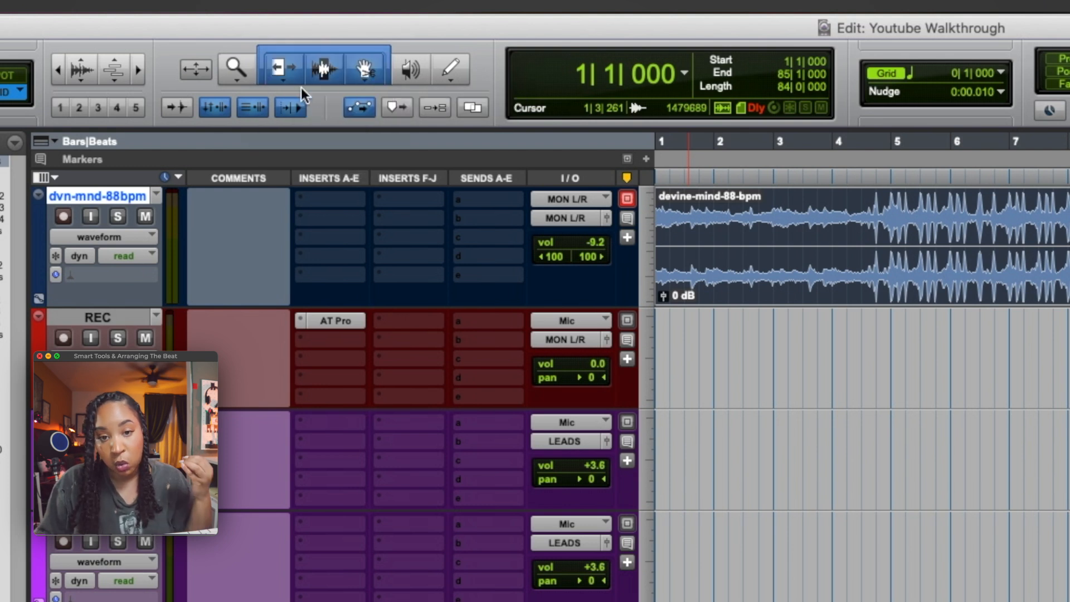
left_click(276, 70)
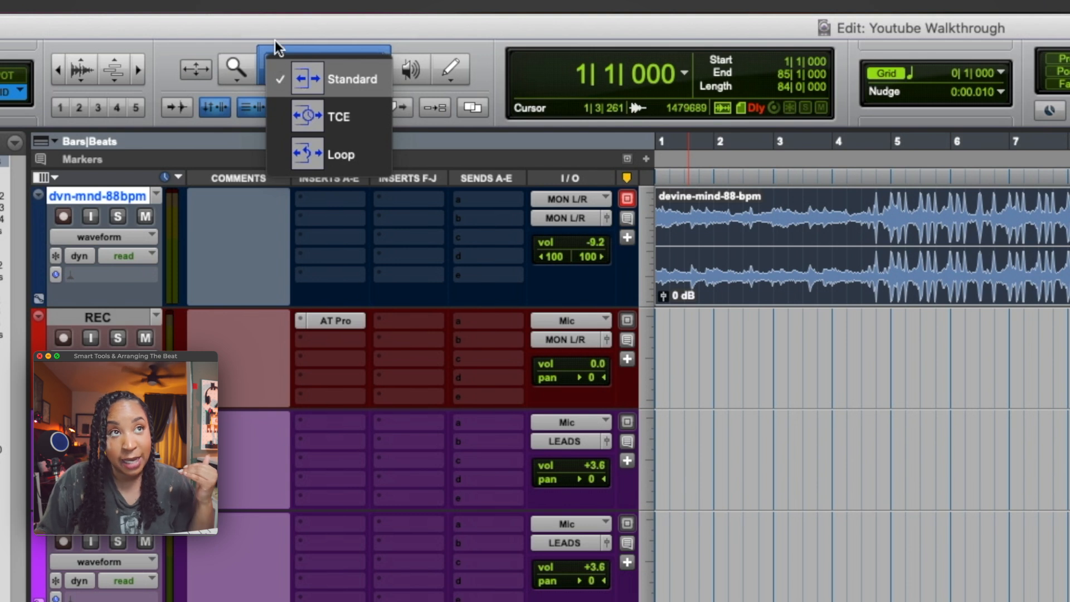
left_click(286, 22)
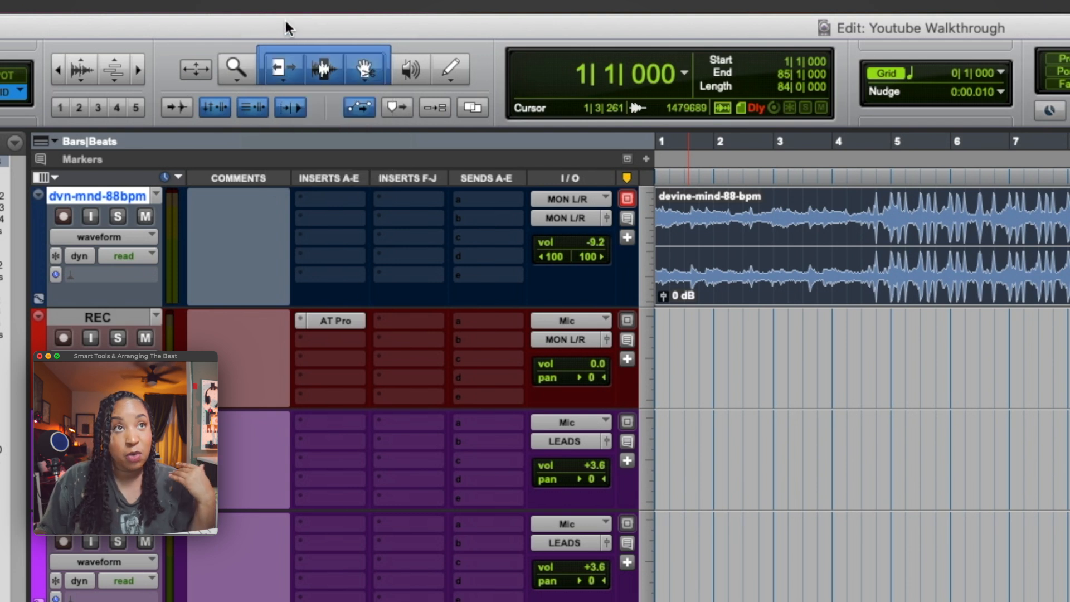
left_click(285, 68)
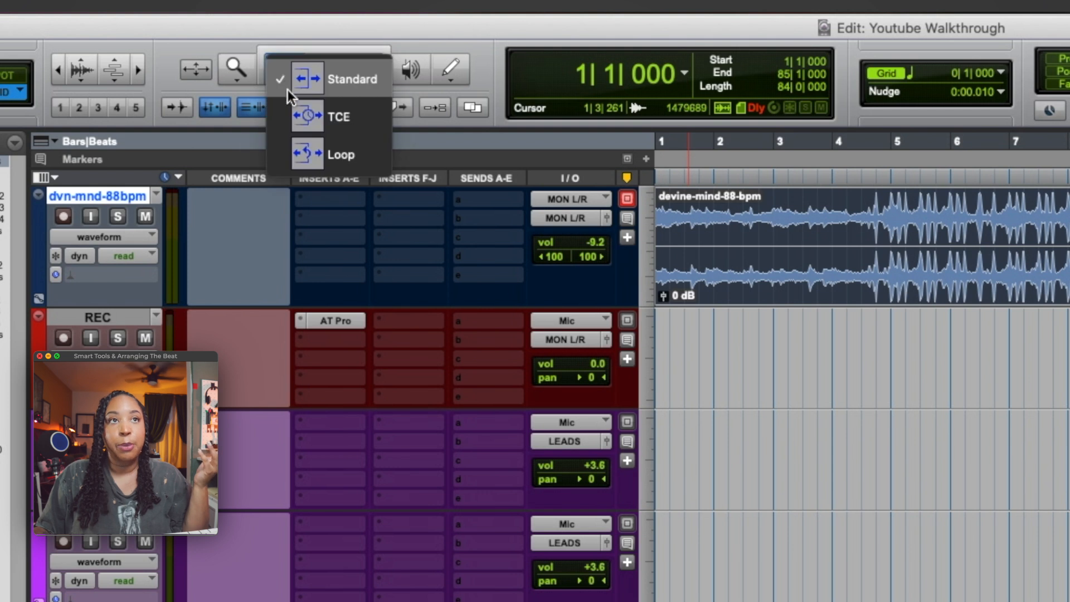
left_click(279, 49)
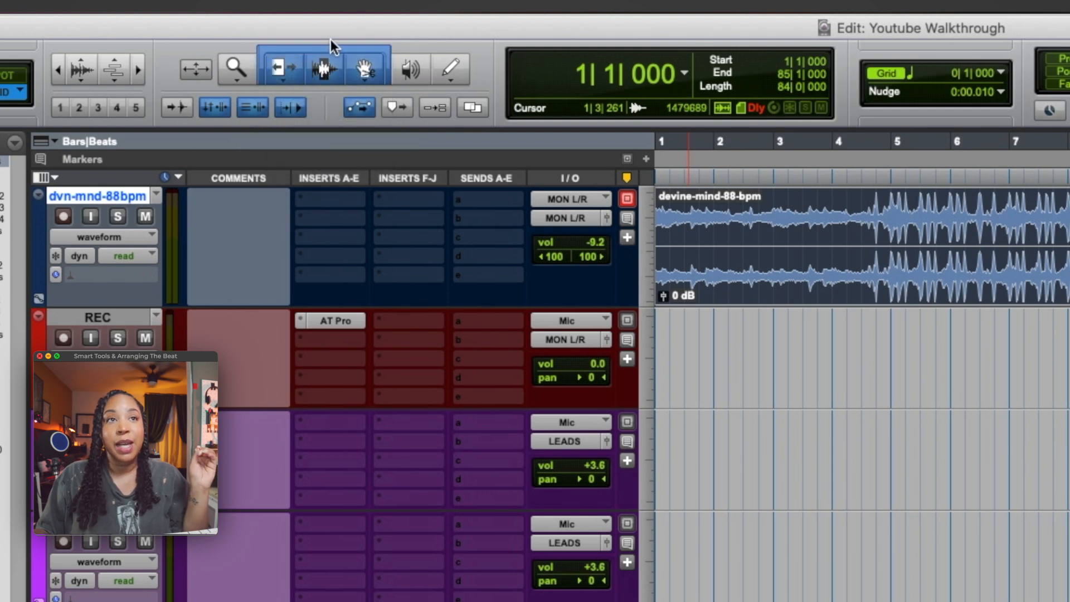
- Keep the Grabber tool in Separation mode and select bars 1 to 5 of the devine-mind-88-bpm clip
left_click(364, 67)
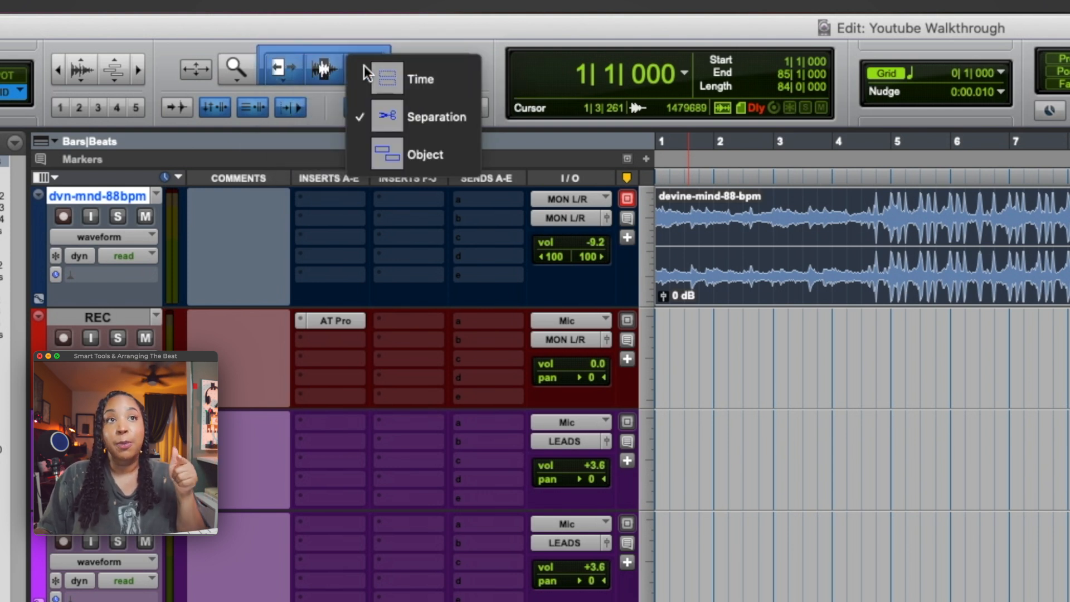
left_click(406, 116)
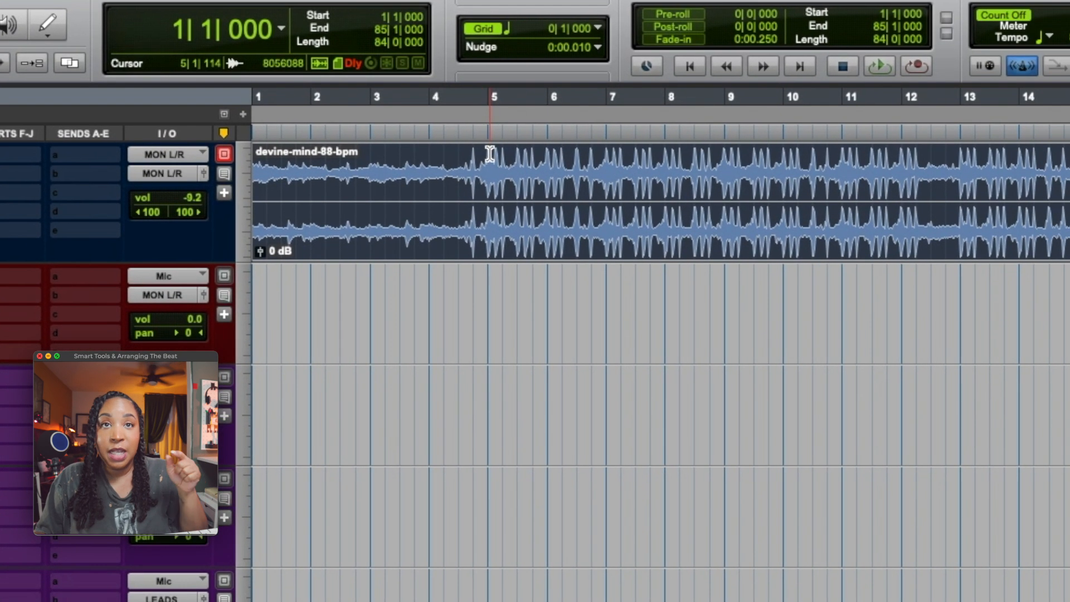
left_click_drag(656, 170, 310, 205)
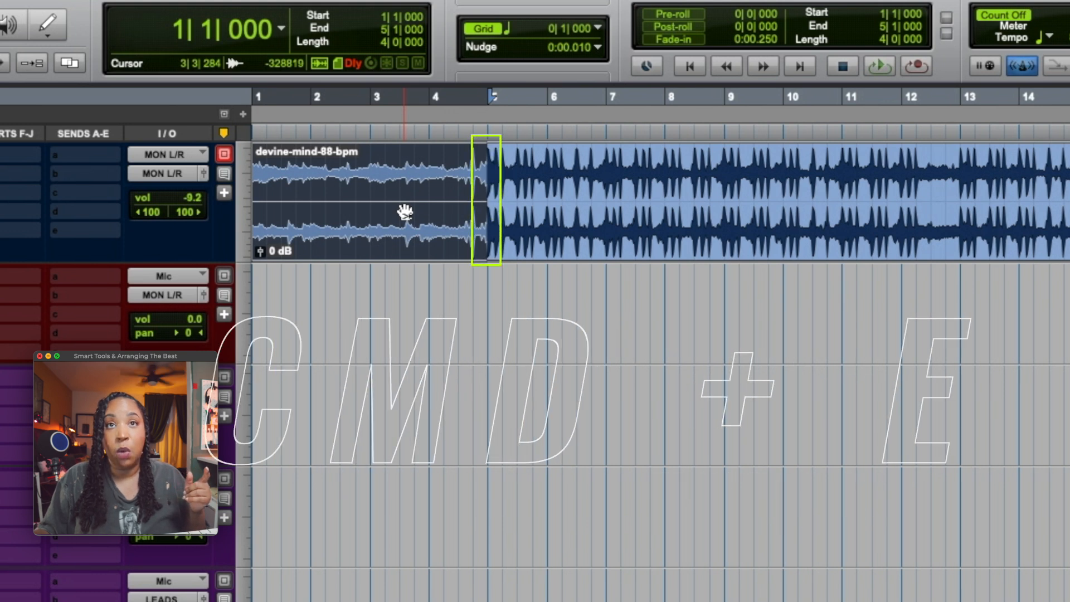
- Try splitting the selected intro off with Separate Clip, undo it, and try pulling it out with the Separation Grabber
key("super+e")
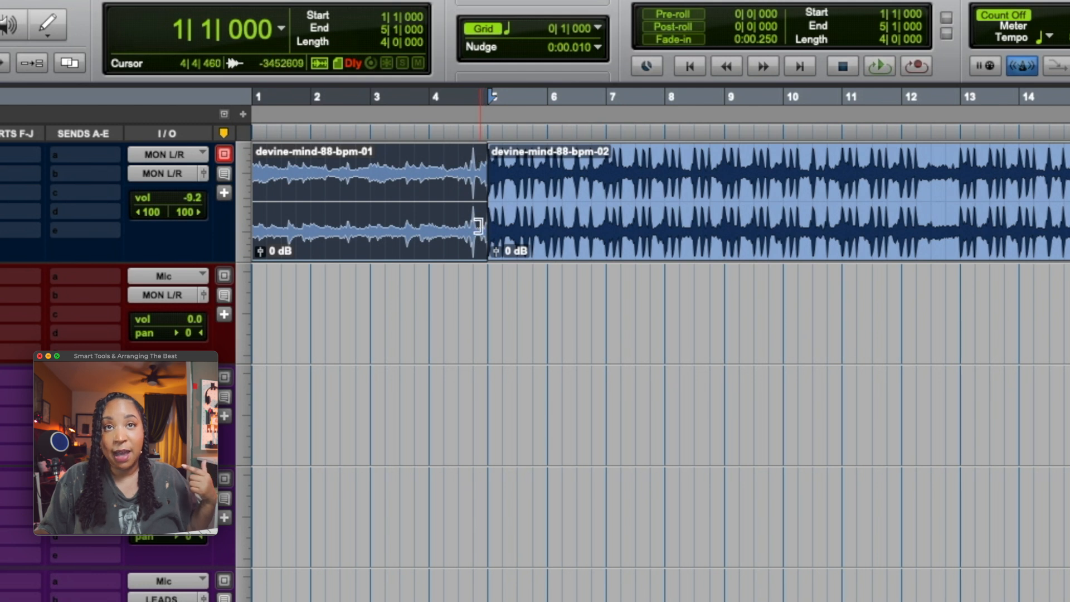
left_click_drag(471, 229, 463, 318)
key("super+z")
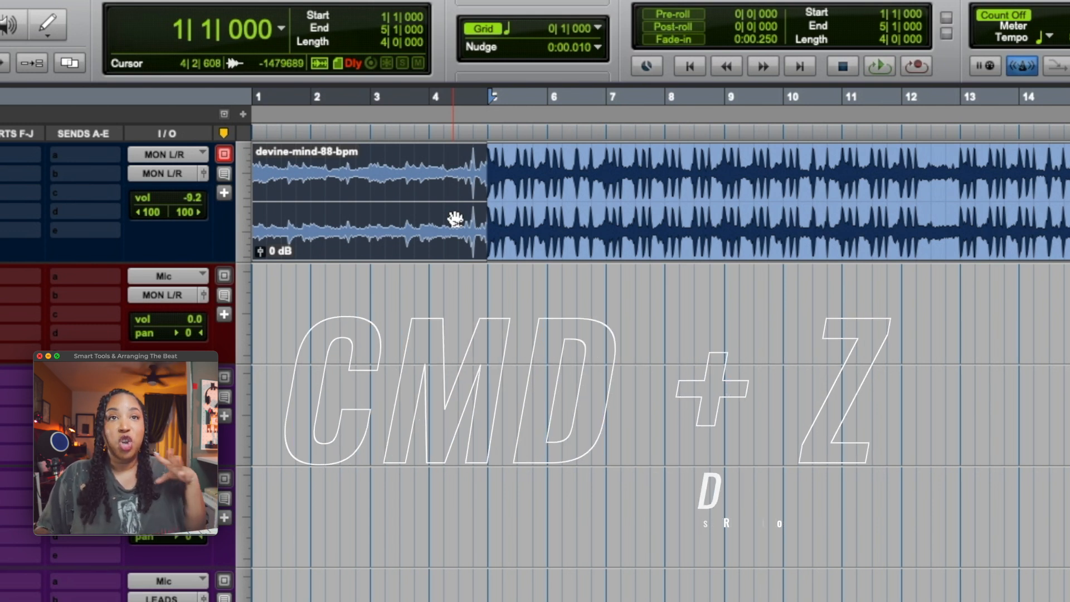
left_click(445, 248)
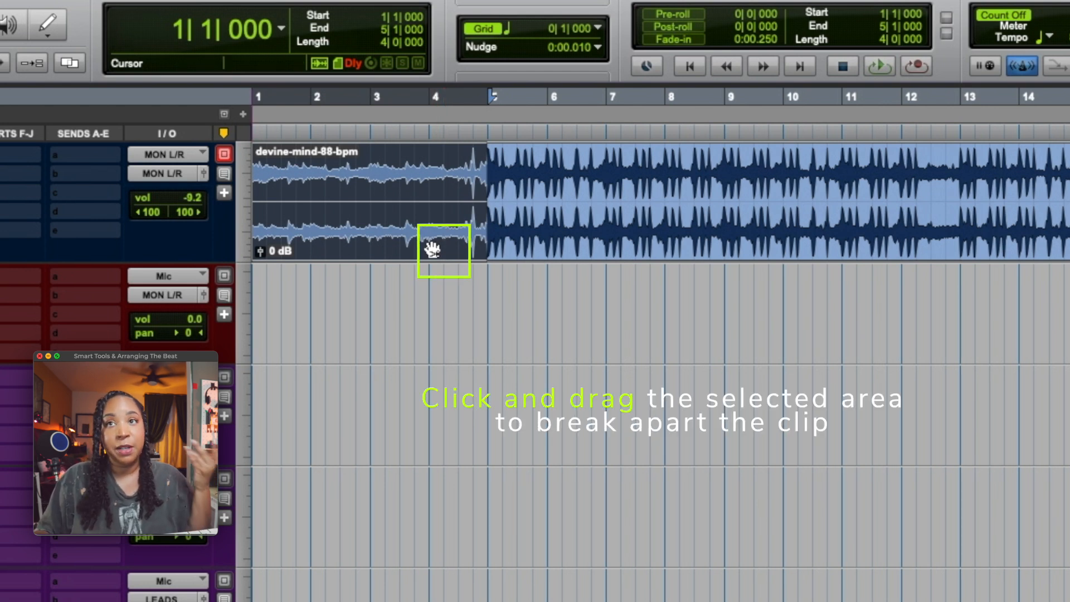
left_click_drag(445, 248, 980, 225)
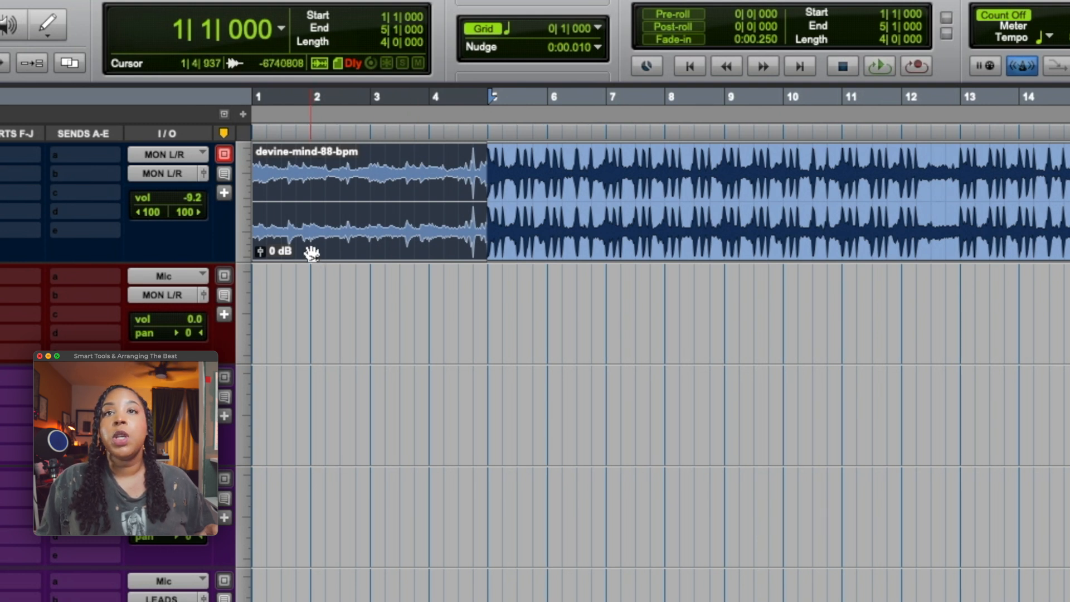
- Repeat the beat's four-bar intro along the beat track, with clips starting at bars 5, 9, 13, 17 and 21
left_click_drag(306, 246, 952, 196)
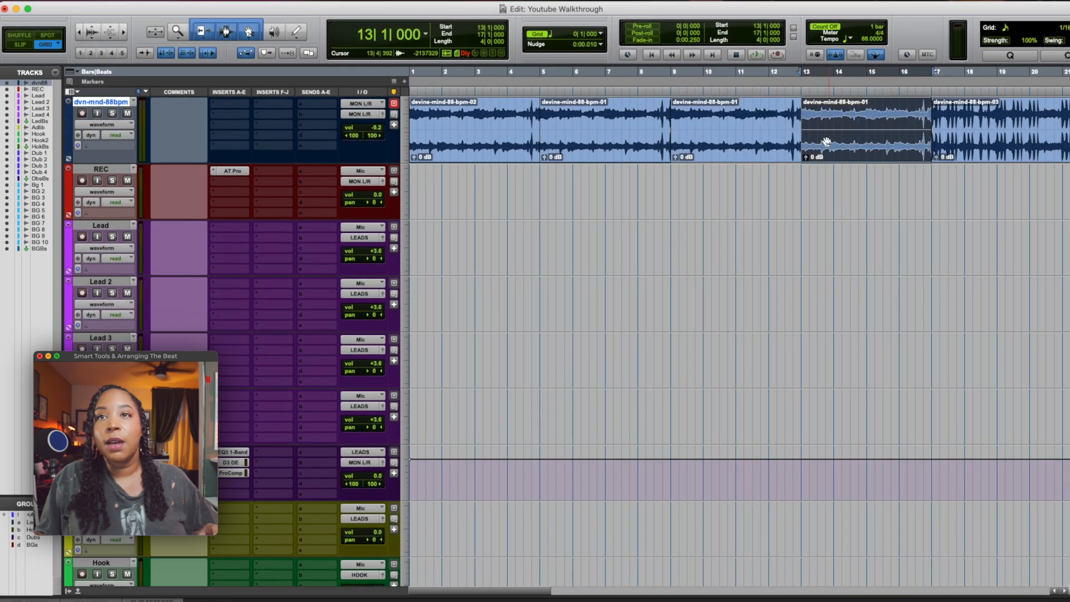
scroll(827, 141, "right", 5)
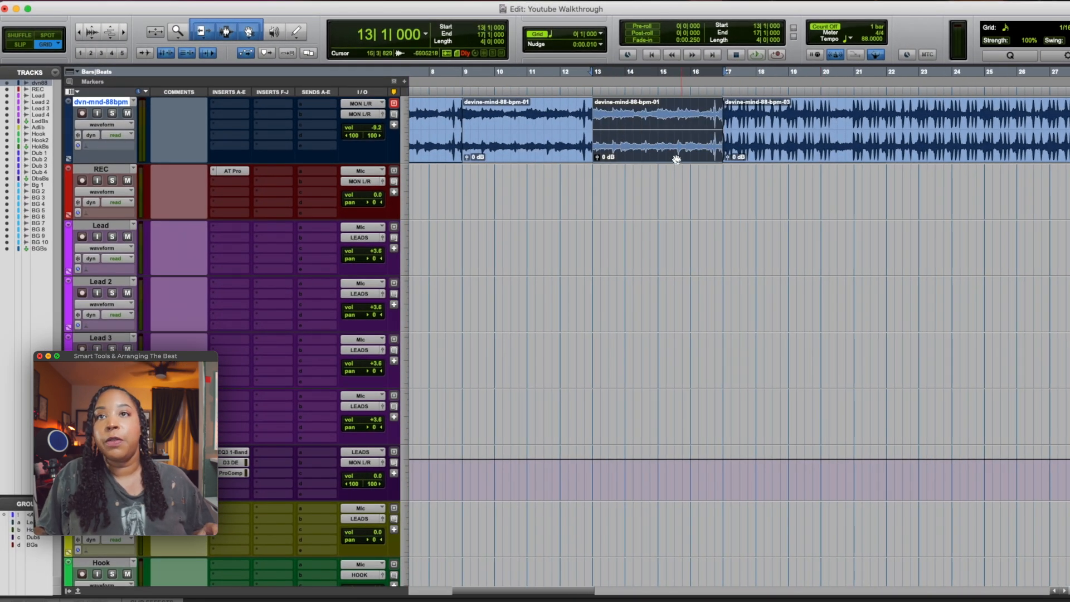
left_click_drag(677, 159, 805, 155)
scroll(803, 155, "right", 2)
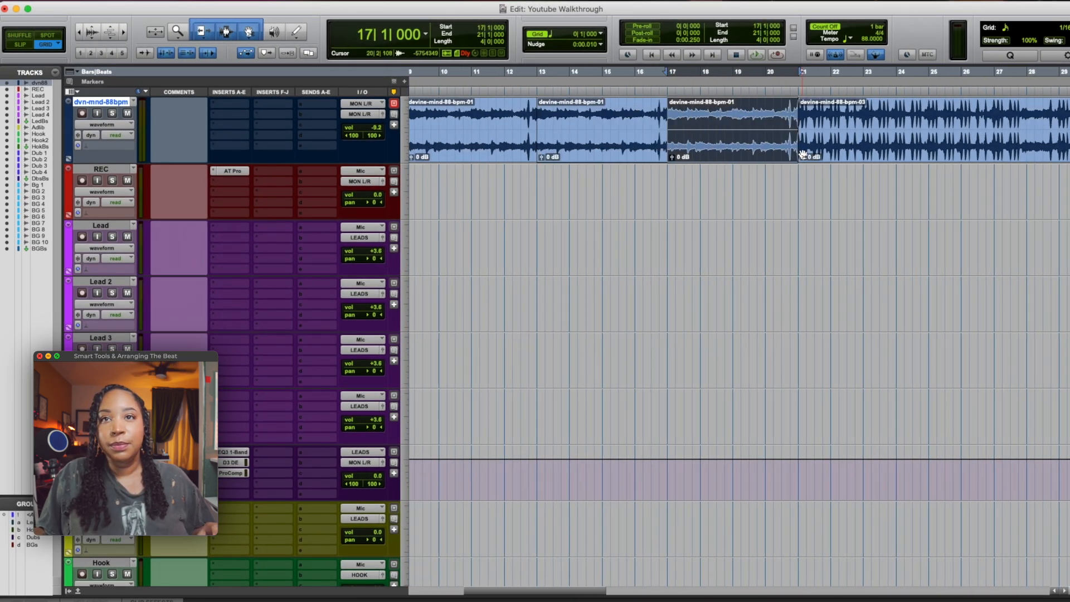
left_click_drag(732, 154, 861, 153)
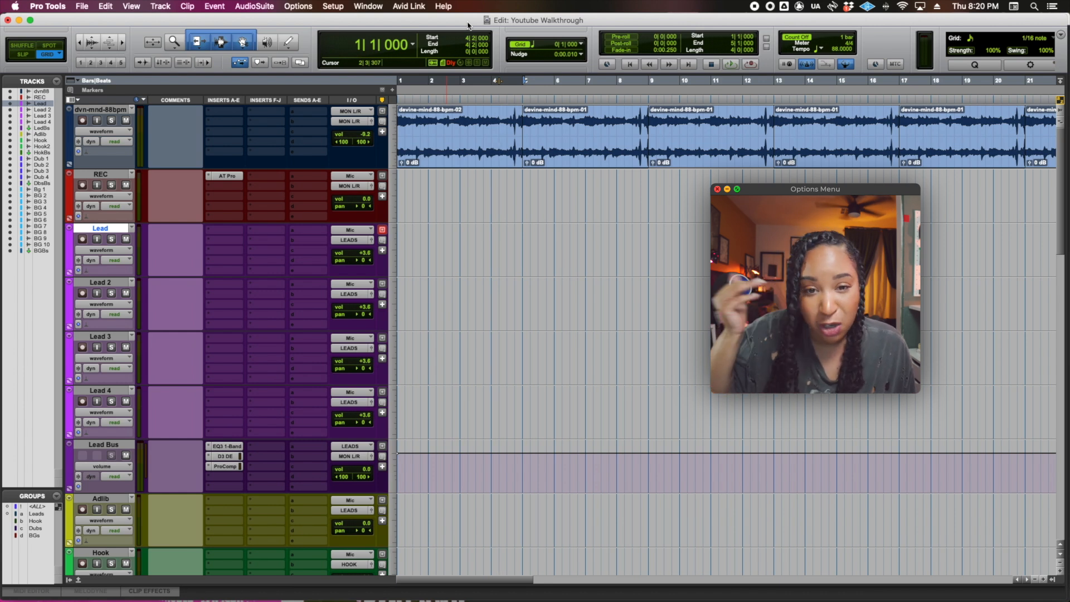
- Review the Pre/Post-Roll option and turn on pre-roll only
left_click(307, 8)
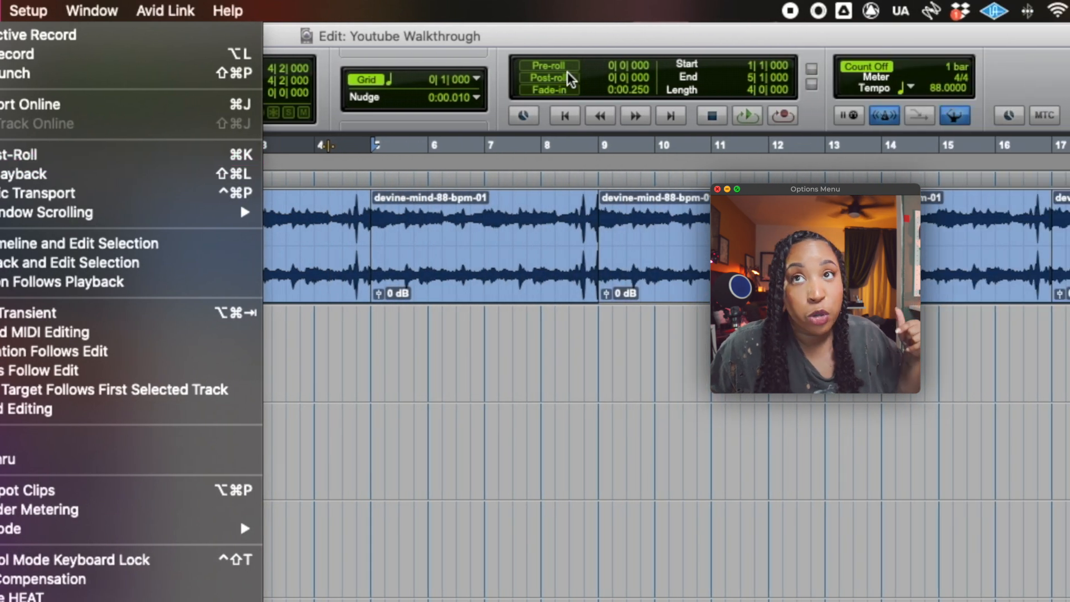
left_click(534, 47)
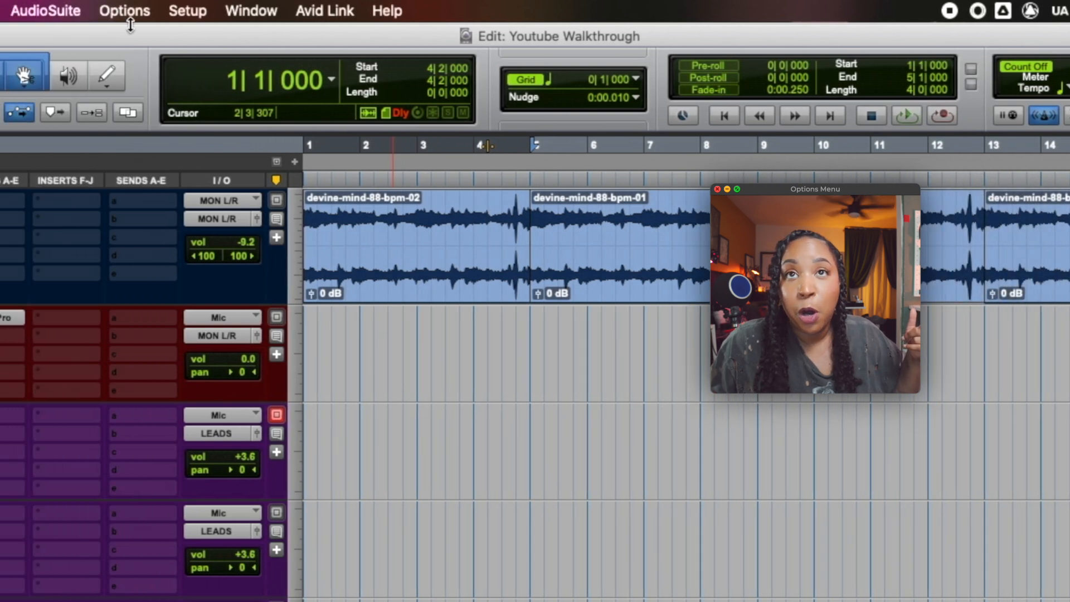
left_click(205, 15)
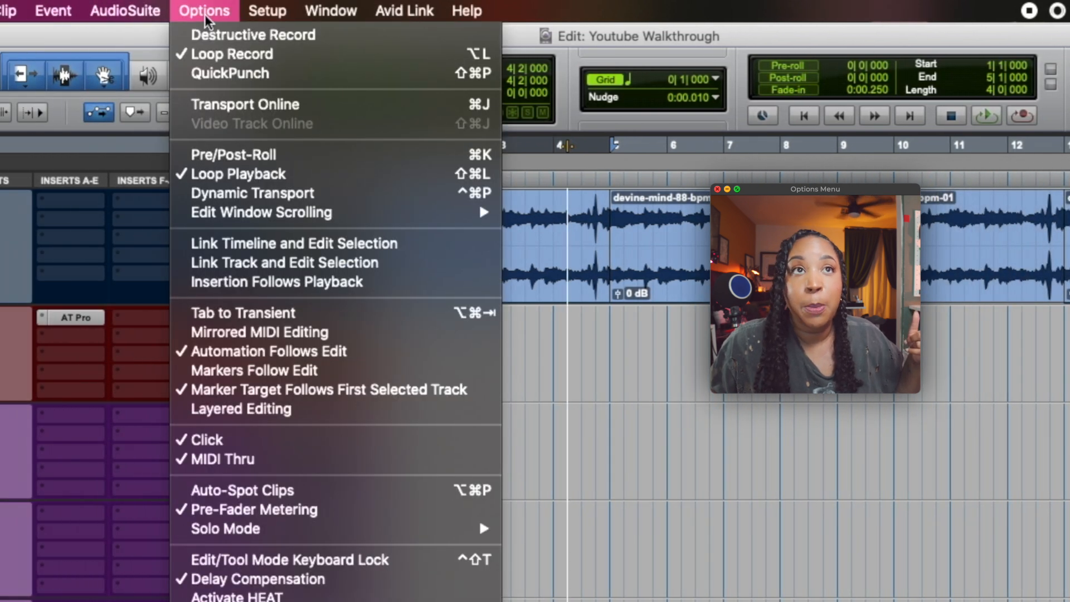
left_click(279, 155)
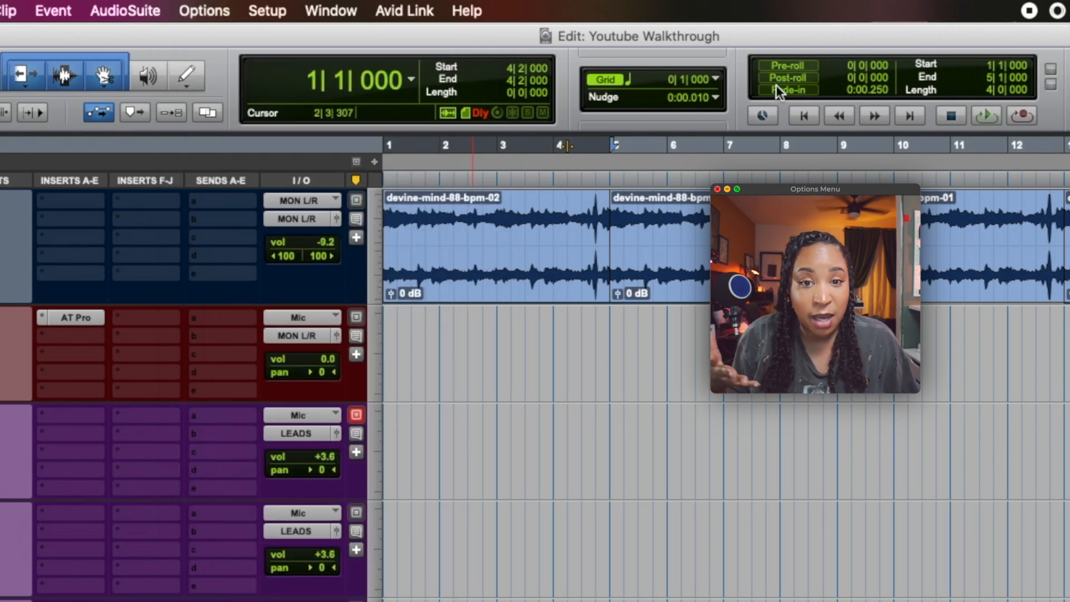
left_click(787, 66)
- Place the edit cursor at bar 5 and briefly play the beat with pre-roll on
left_click(611, 179)
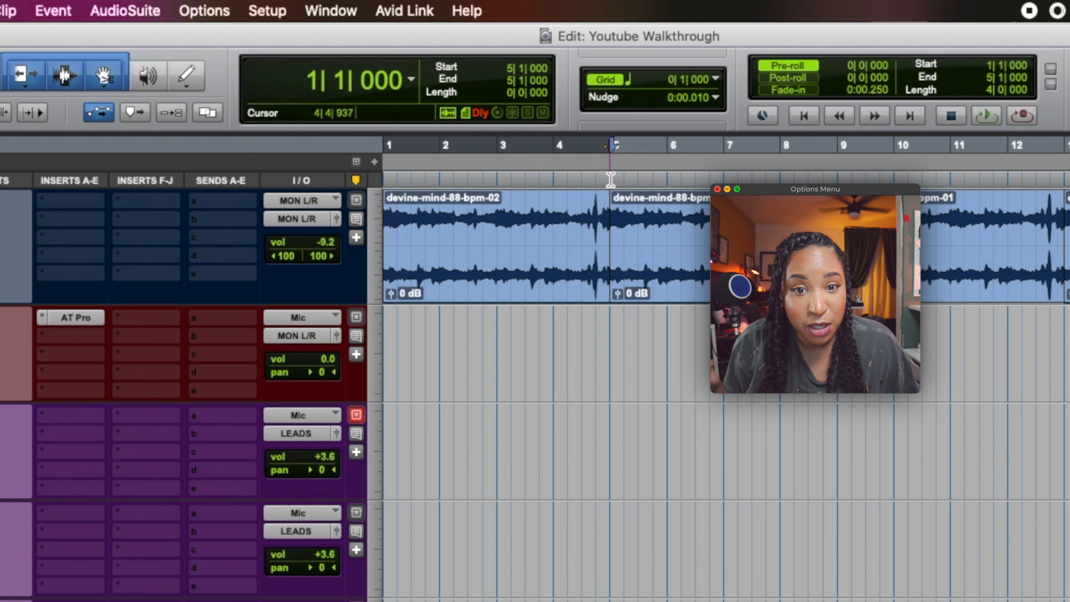
key("space")
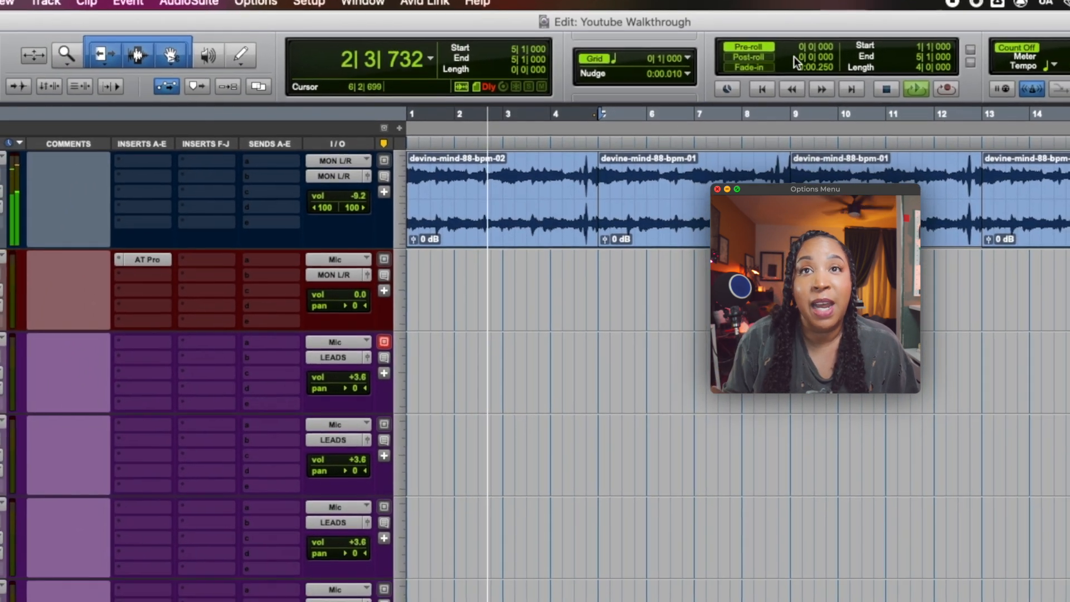
key("space")
- Set the pre-roll length to 0|8|000
left_click(846, 76)
type("18")
key("Return")
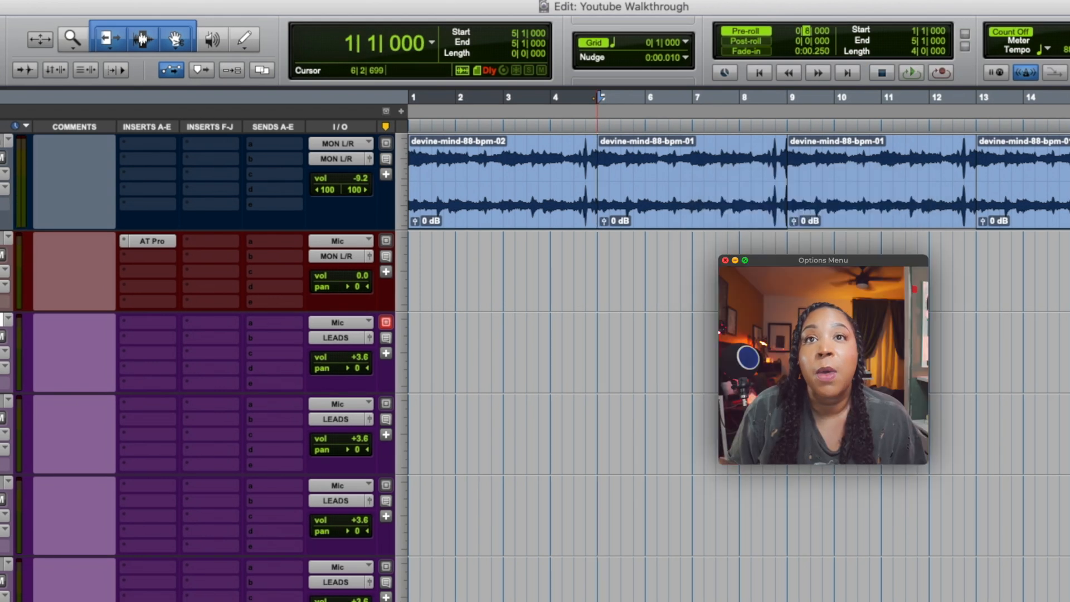
- Place the edit cursor at bar 9 and briefly play the beat with the new pre-roll length
left_click(789, 133)
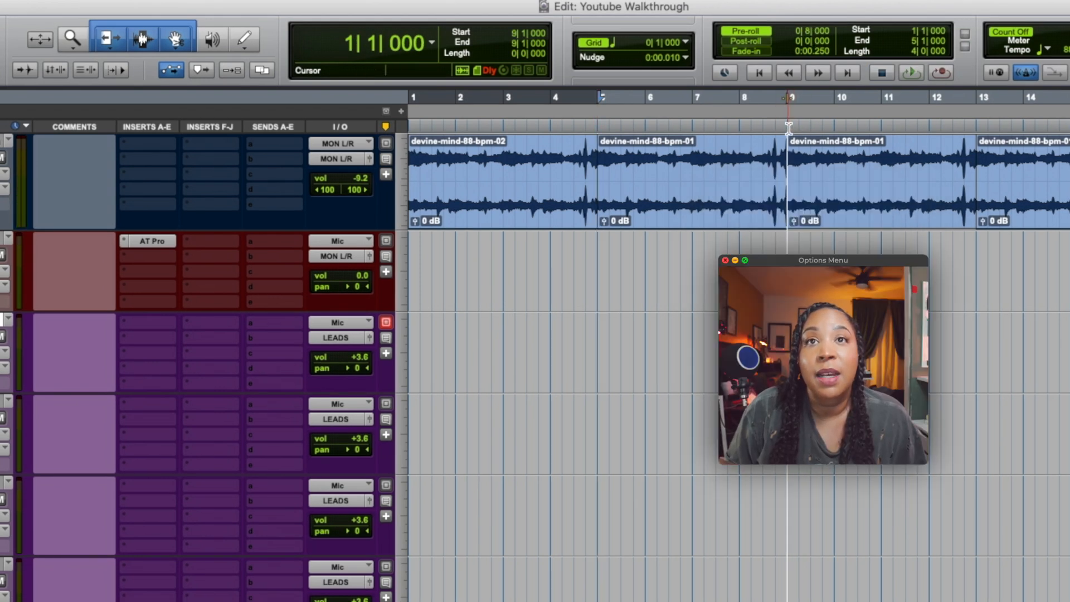
key("space")
key("space")
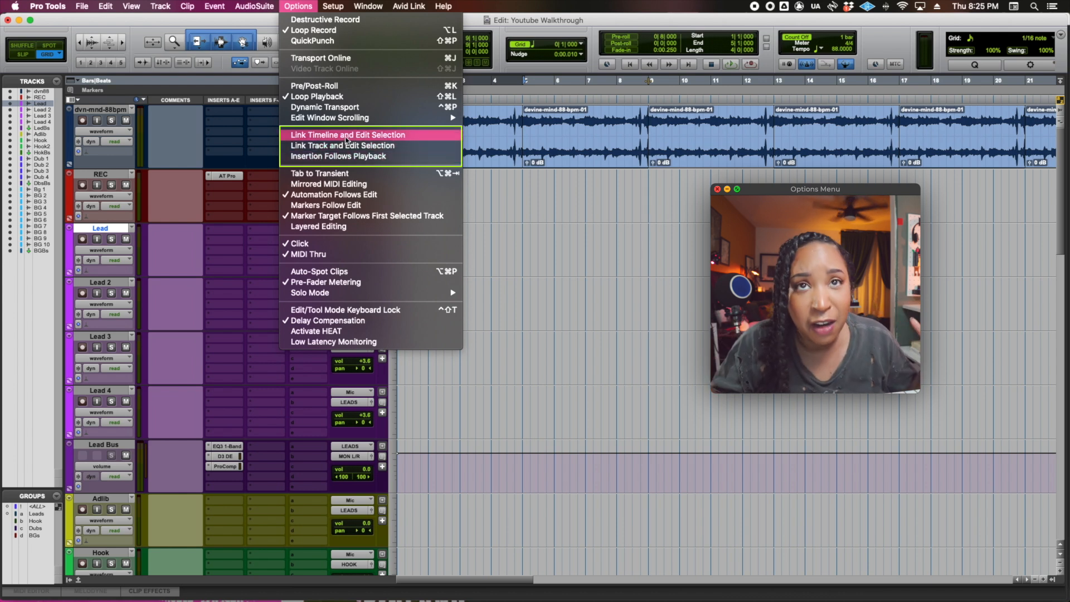
- Select the beat clips from bar 5 through bar 21 in turn, comparing the edit selection with the unlinked timeline selection
left_click(289, 6)
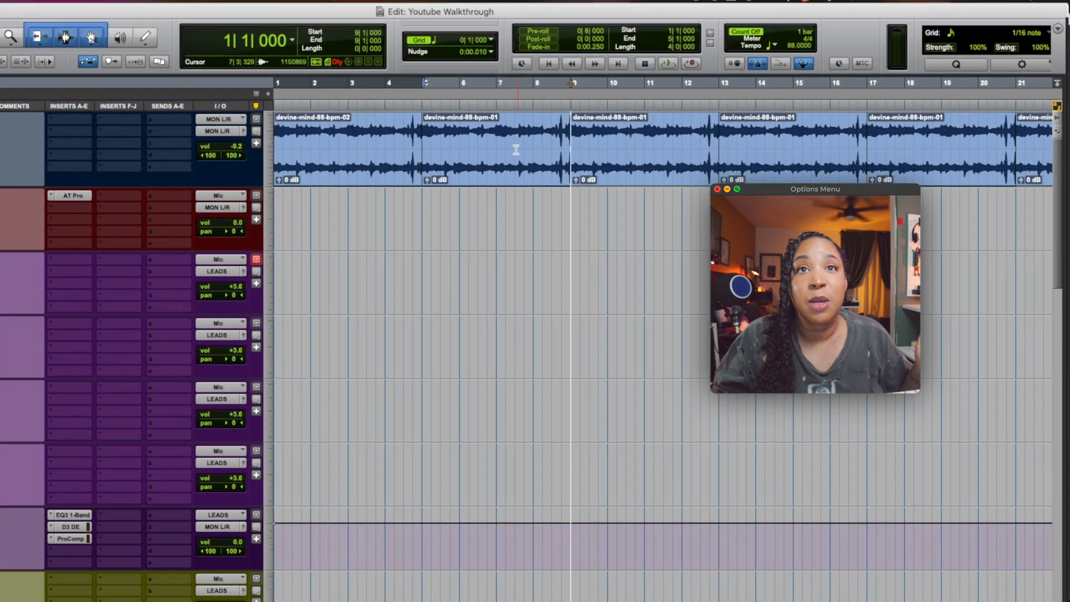
double_click(516, 150)
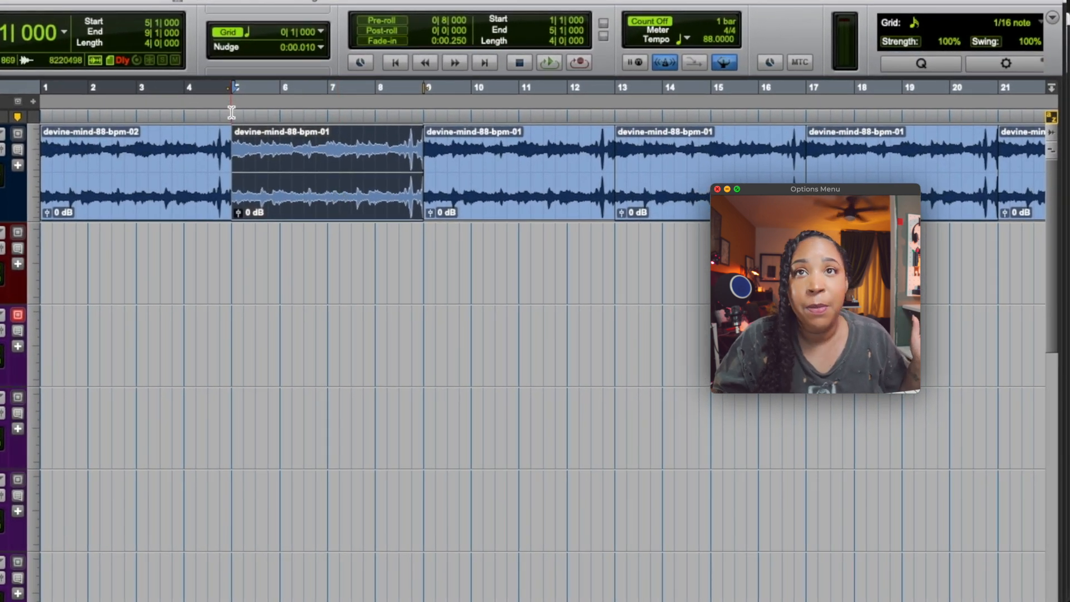
left_click(604, 182)
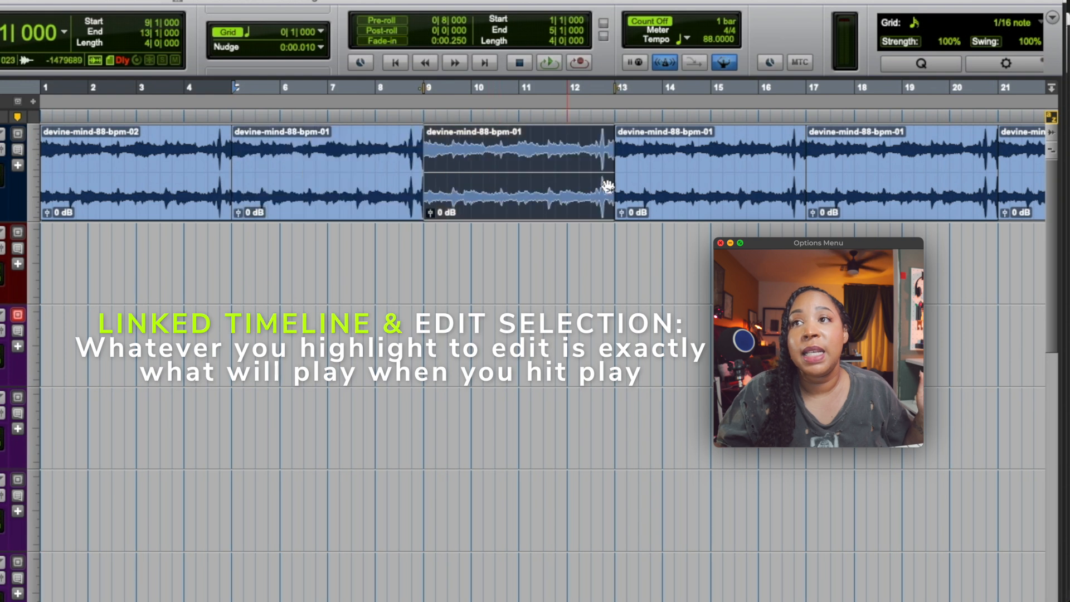
left_click(674, 176)
left_click(894, 181)
left_click(1030, 200)
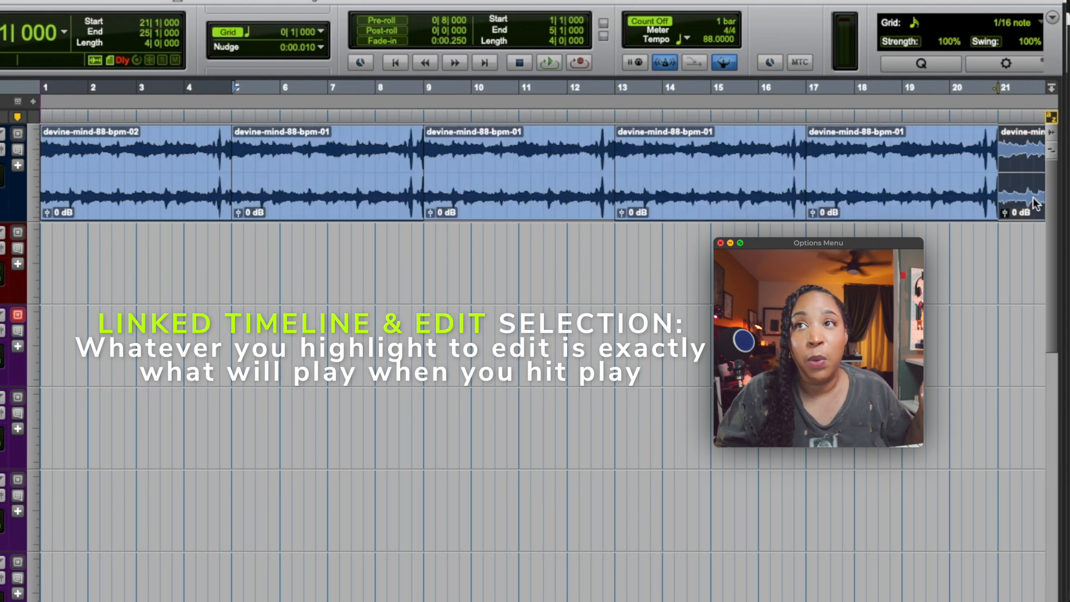
scroll(852, 195, "right", 4)
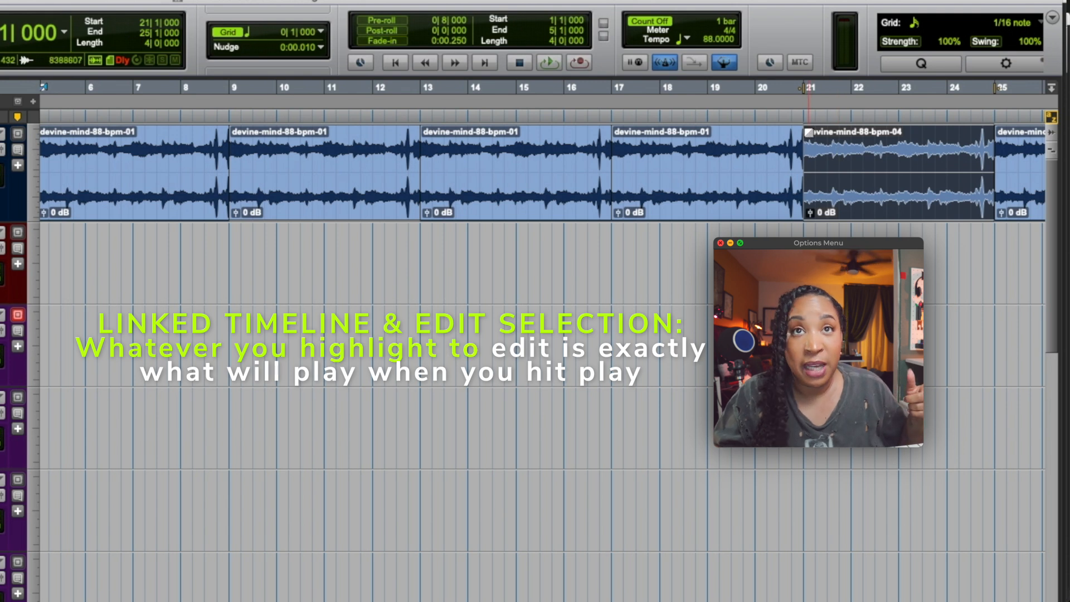
scroll(809, 133, "left", 4)
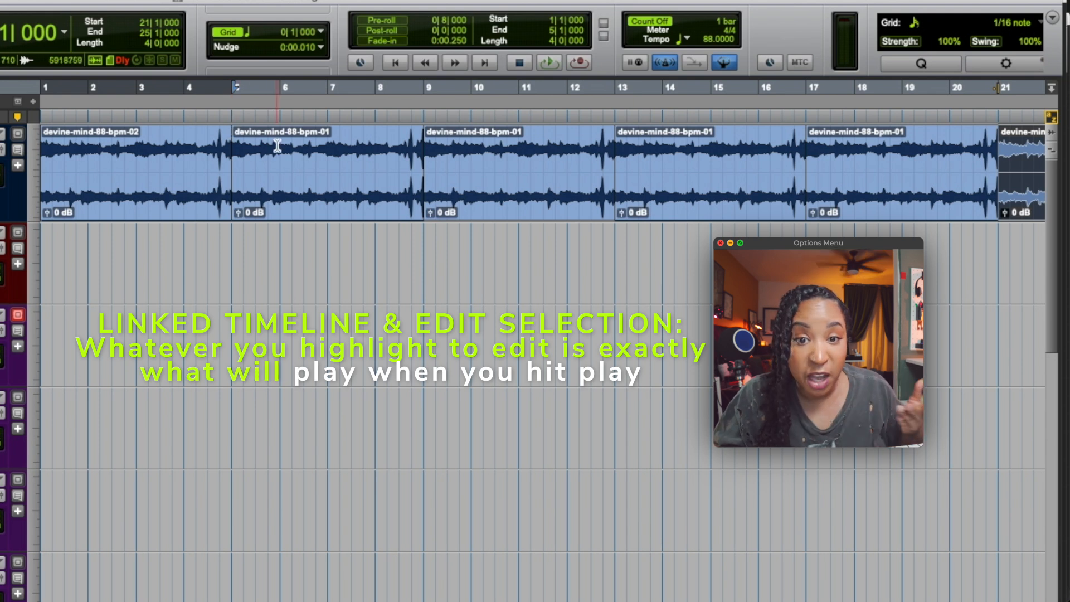
- Turn on Link Timeline and Edit Selection
scroll(277, 146, "right", 3)
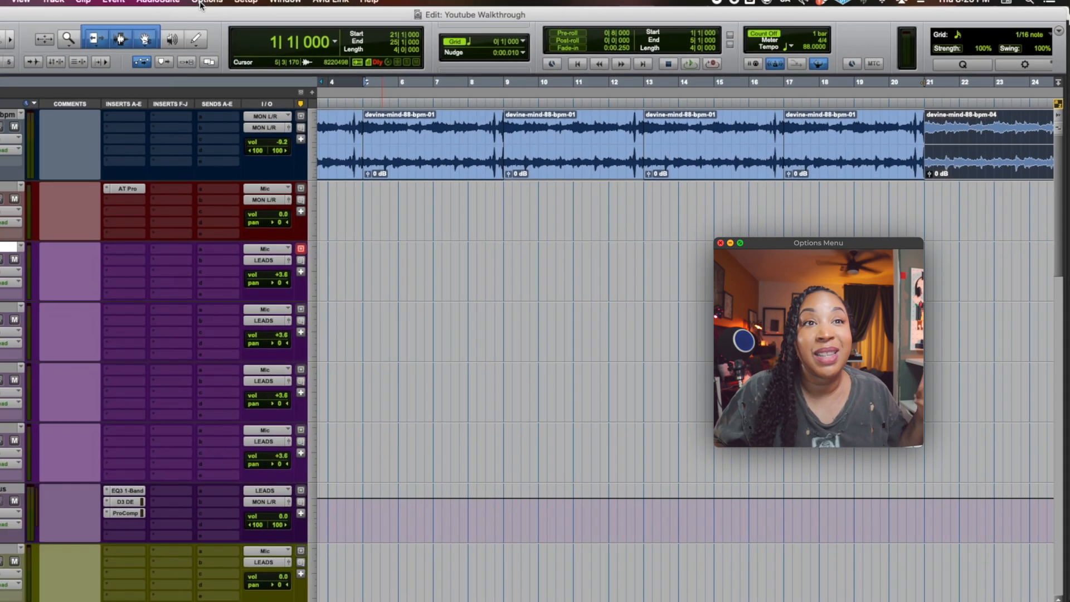
left_click(298, 7)
left_click(354, 136)
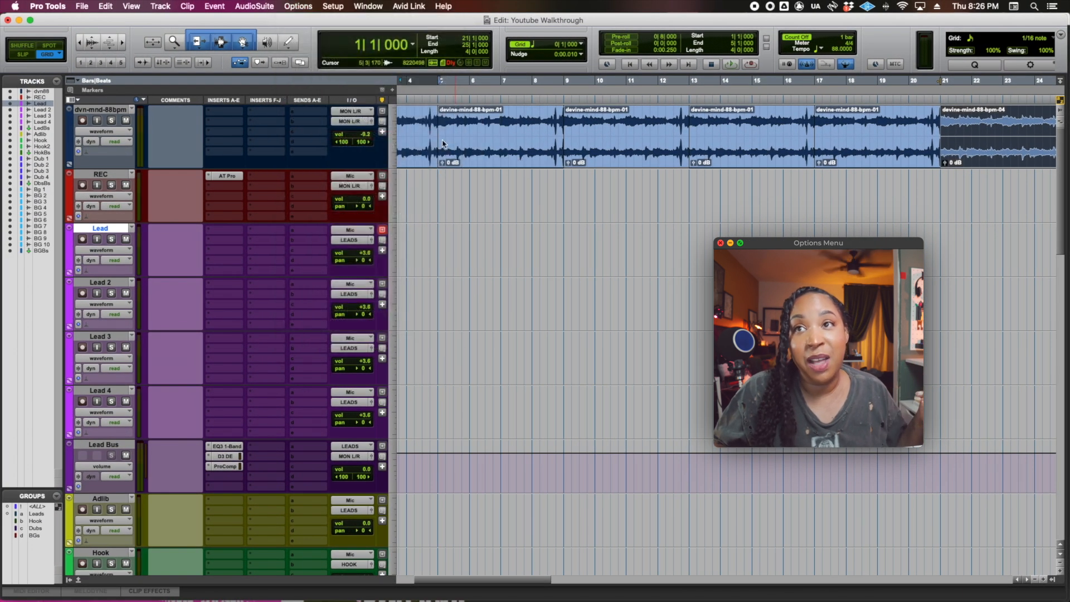
- Select beat clips between bars 5 and 33 in turn, comparing the edit selection with the linked timeline selection
left_click(672, 153)
left_click(548, 158)
left_click(493, 152)
scroll(493, 152, "right", 6)
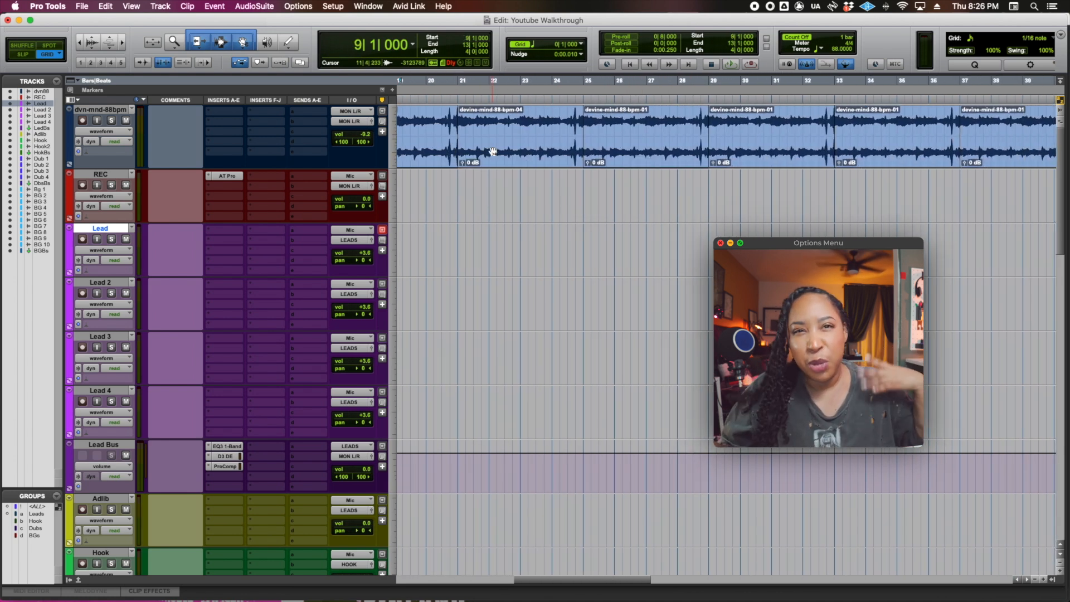
scroll(494, 151, "right", 1)
left_click(596, 106)
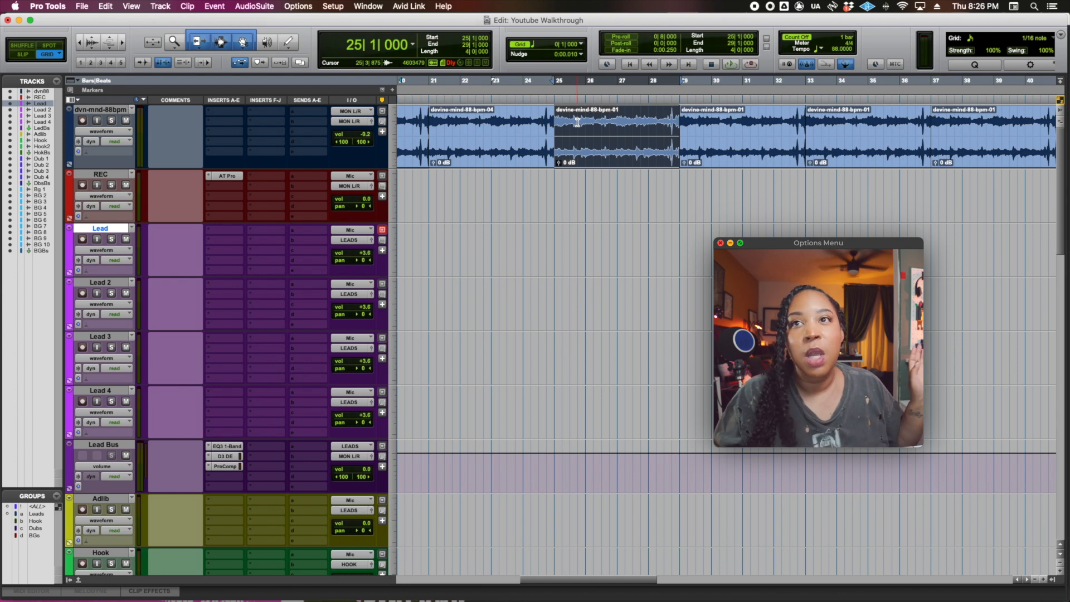
left_click(698, 147)
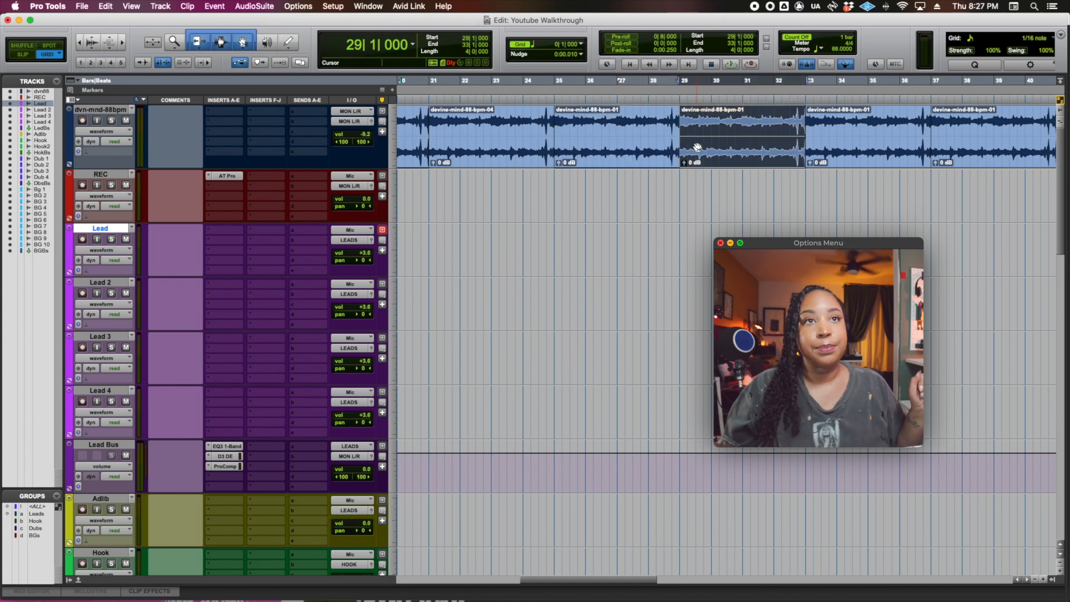
left_click(818, 148)
left_click(645, 149)
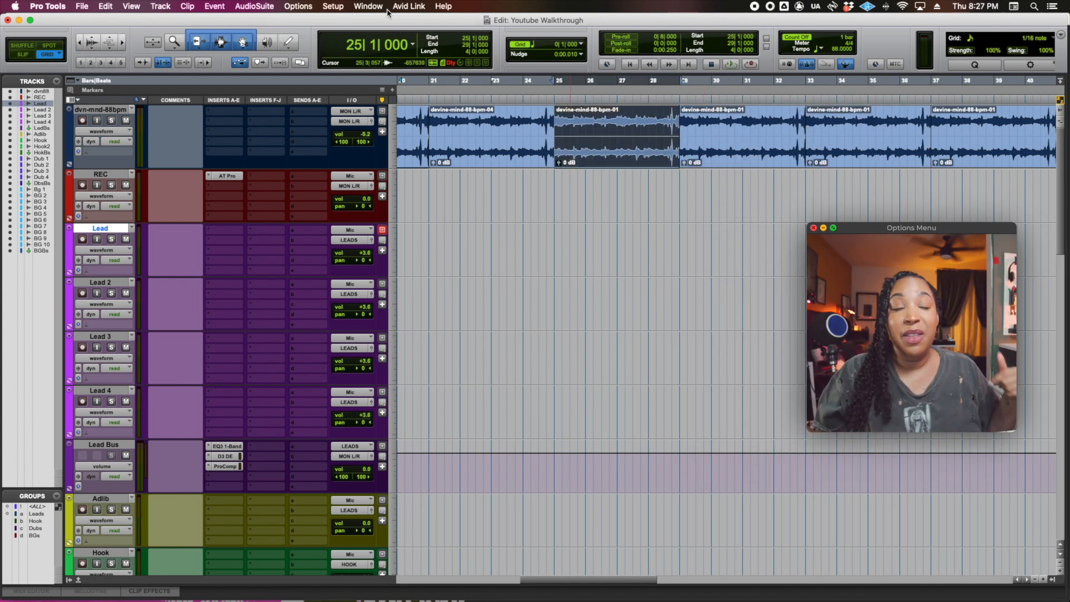
- Turn on Link Track and Edit Selection with the beat clip at bar 25 selected, and turn it off again
left_click(308, 7)
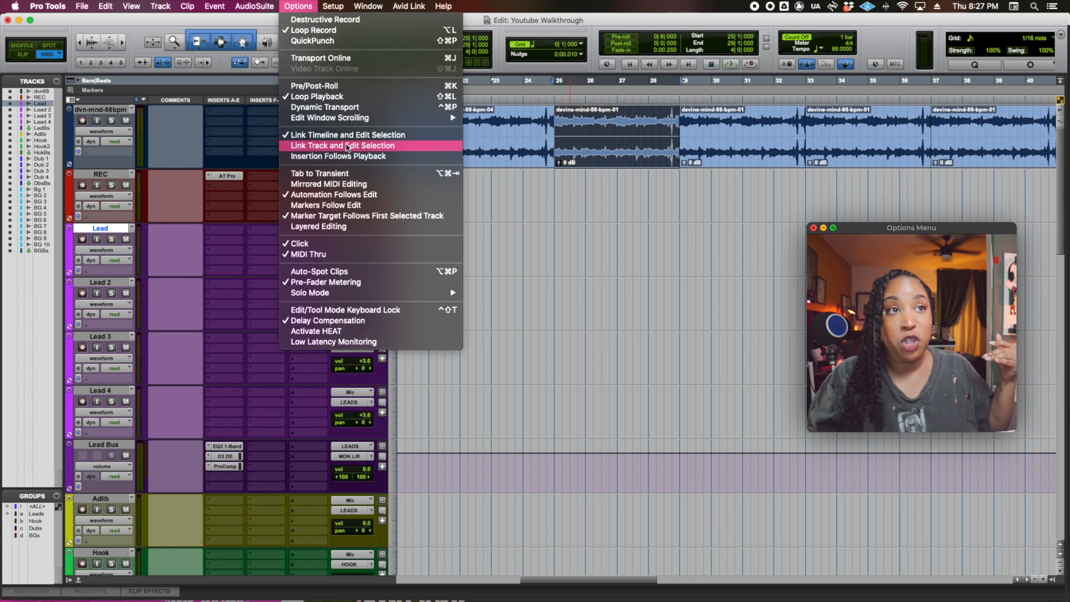
left_click(347, 146)
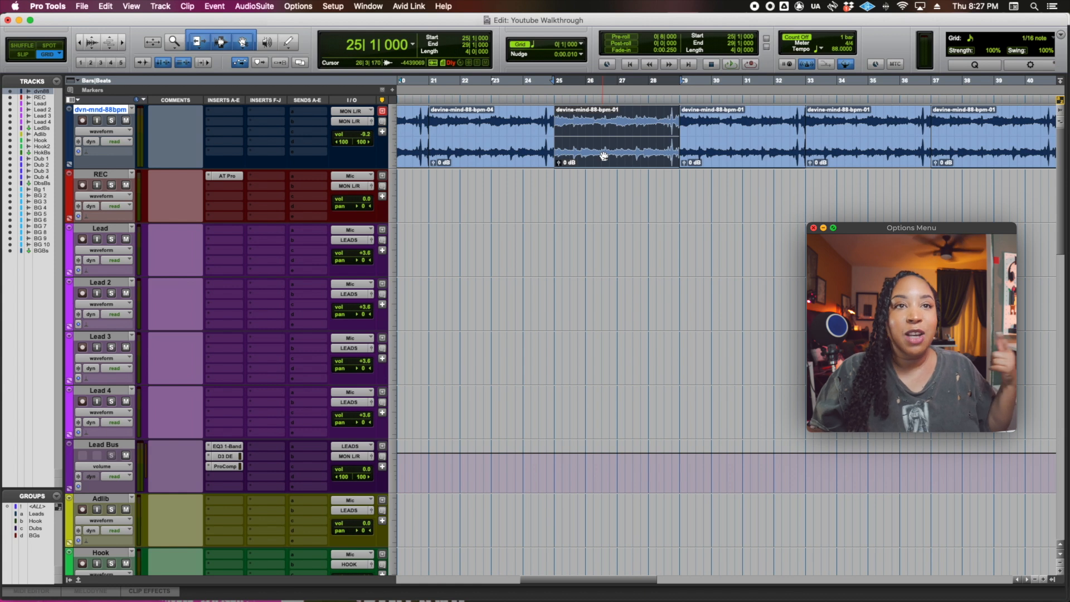
left_click(298, 6)
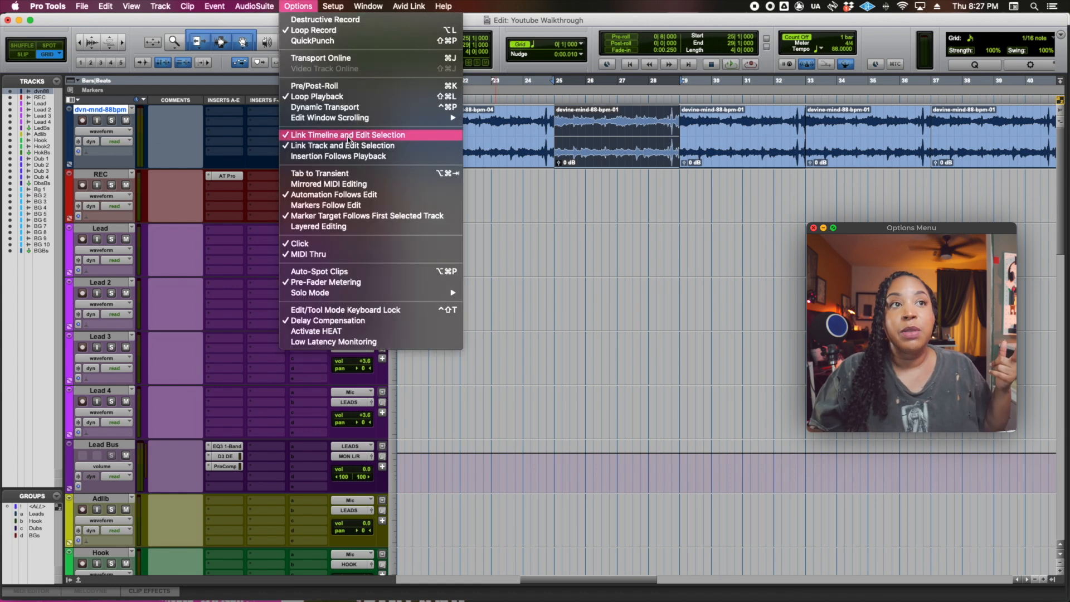
left_click(345, 146)
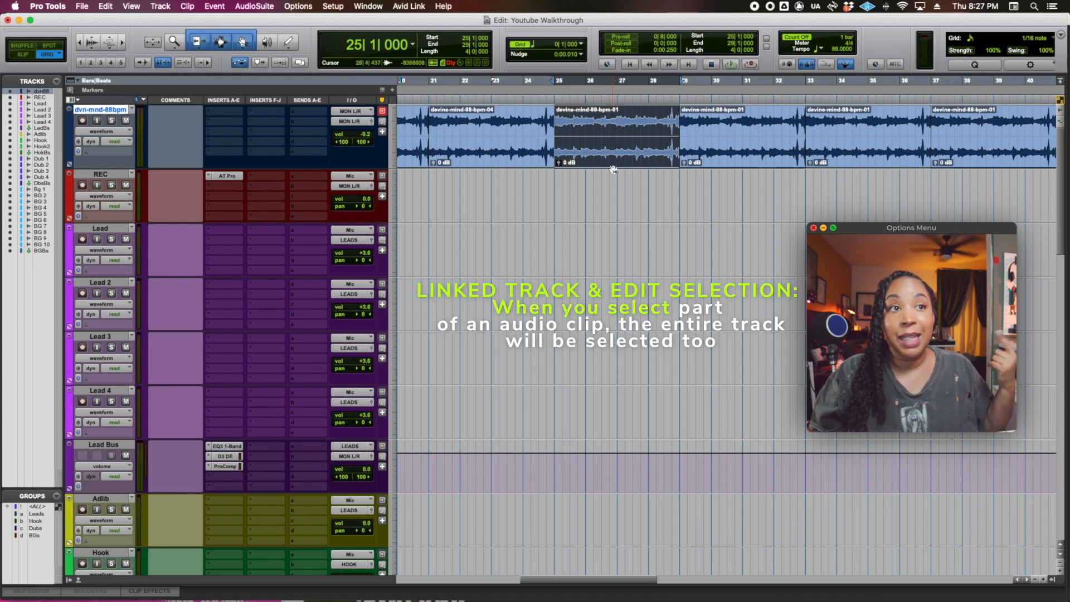
- Select the Lead track and then the beat clips at bars 29, 33, 25 and 21 to compare track selection while unlinked
left_click(110, 231)
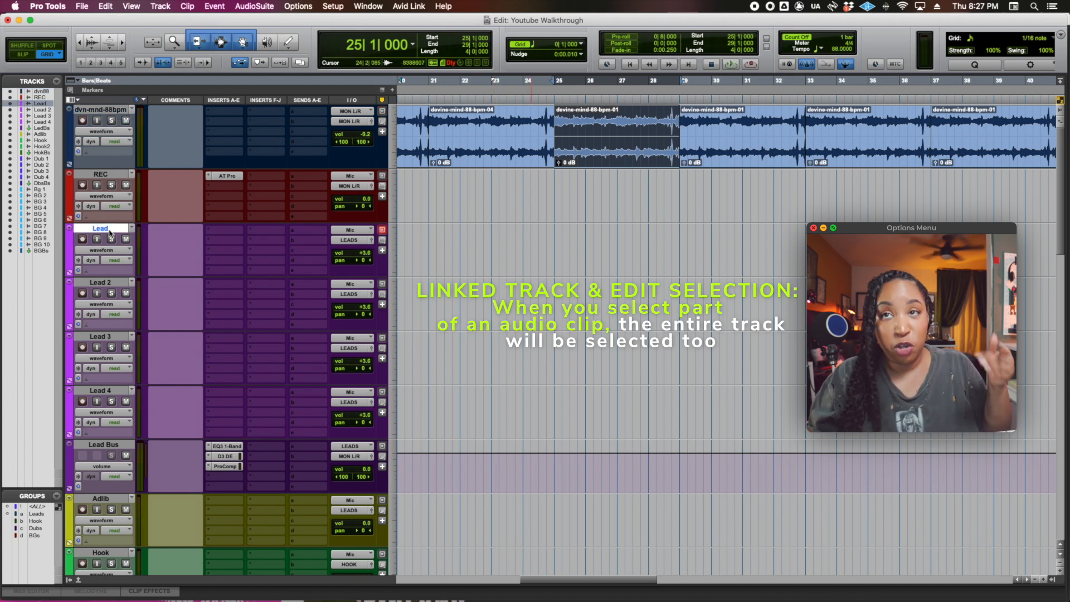
left_click(731, 157)
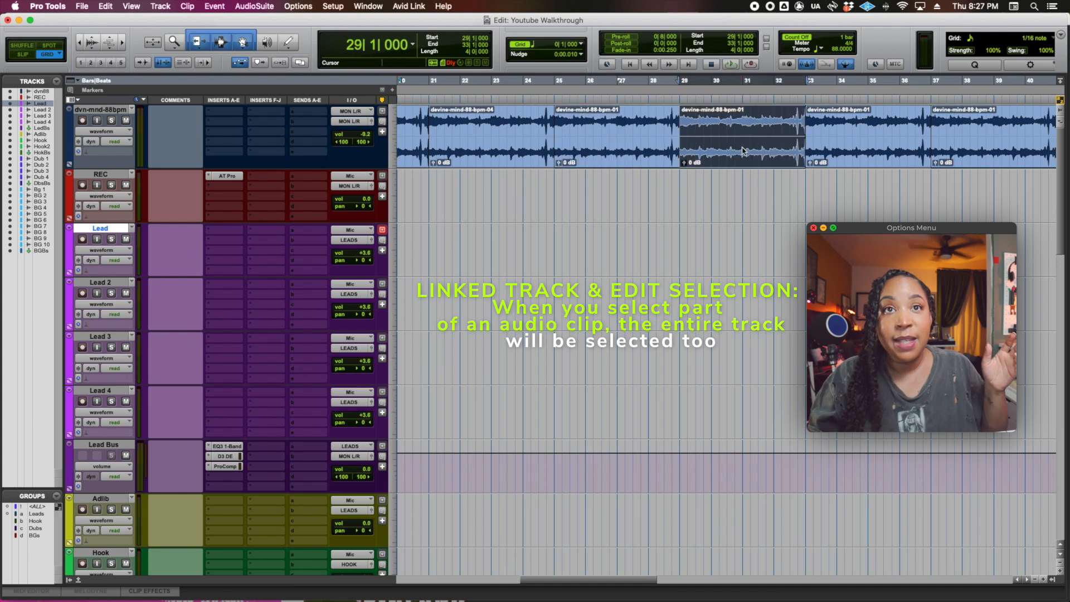
left_click(862, 151)
left_click(618, 154)
left_click(490, 153)
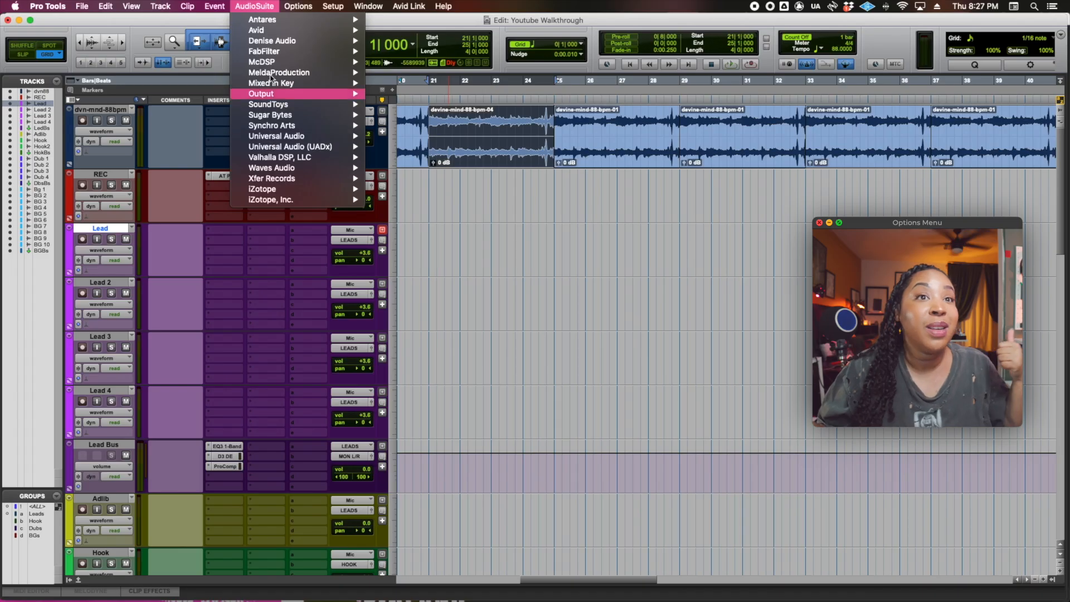
- Turn on Link Track and Edit Selection and Insertion Follows Playback
mouse_move(298, 6)
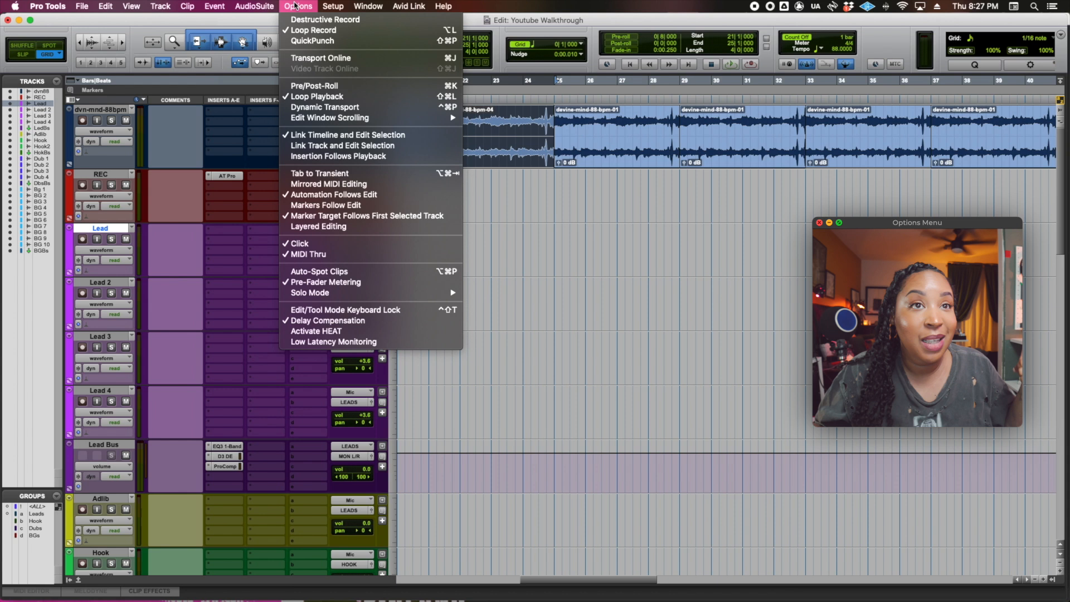
left_click(342, 145)
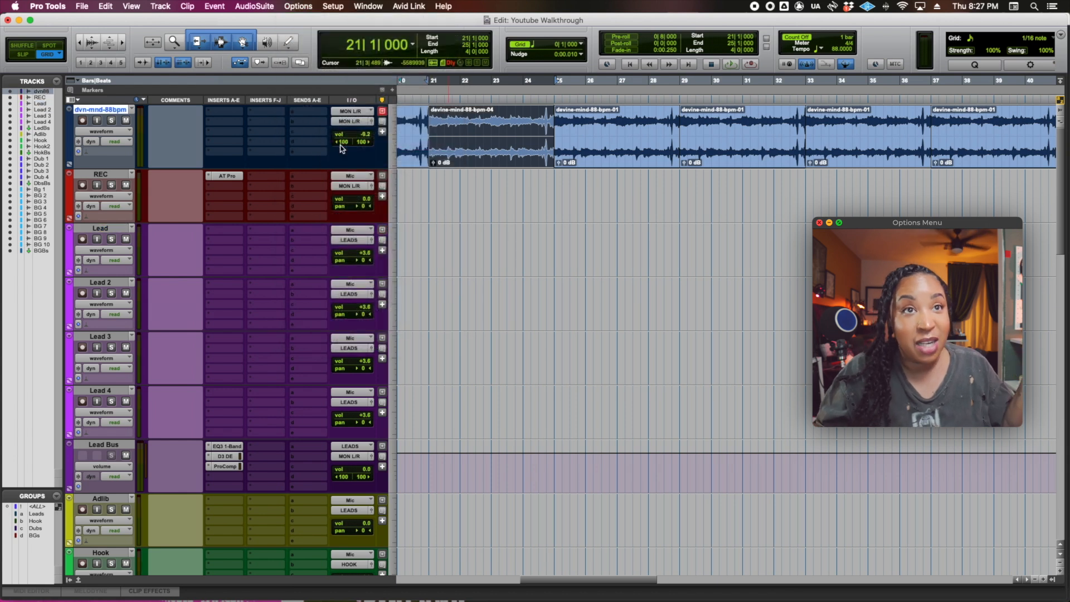
left_click(299, 6)
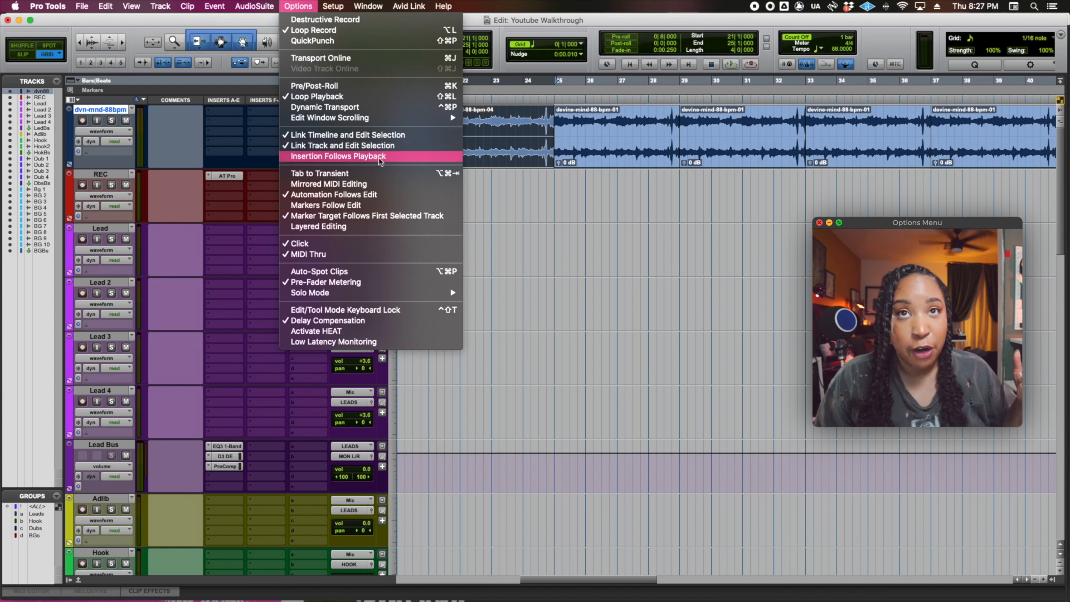
left_click(379, 158)
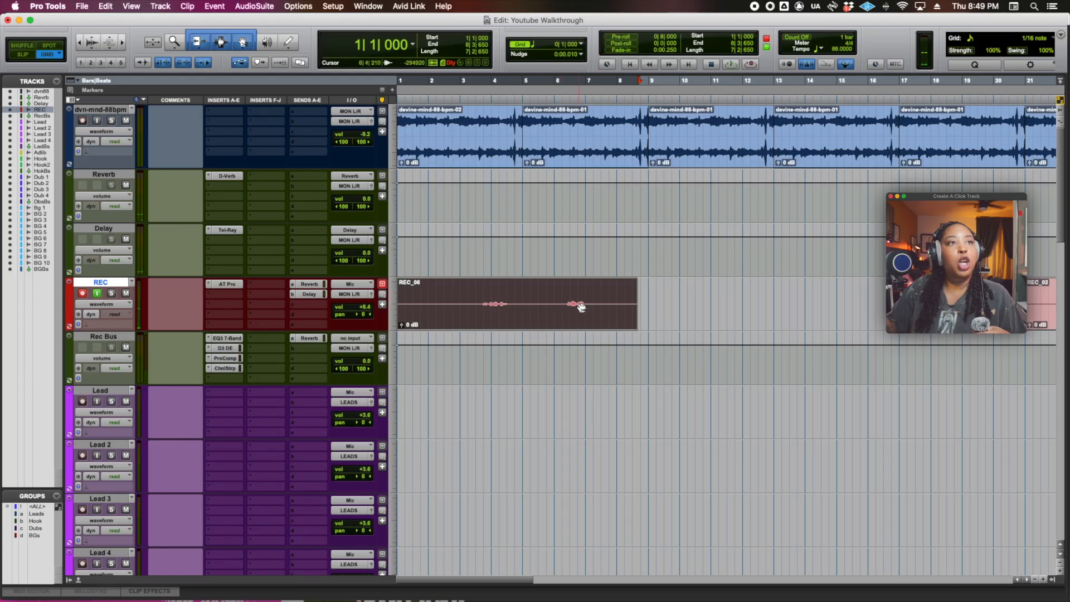
- Create a click track below the REC track and color it light blue
left_click(160, 6)
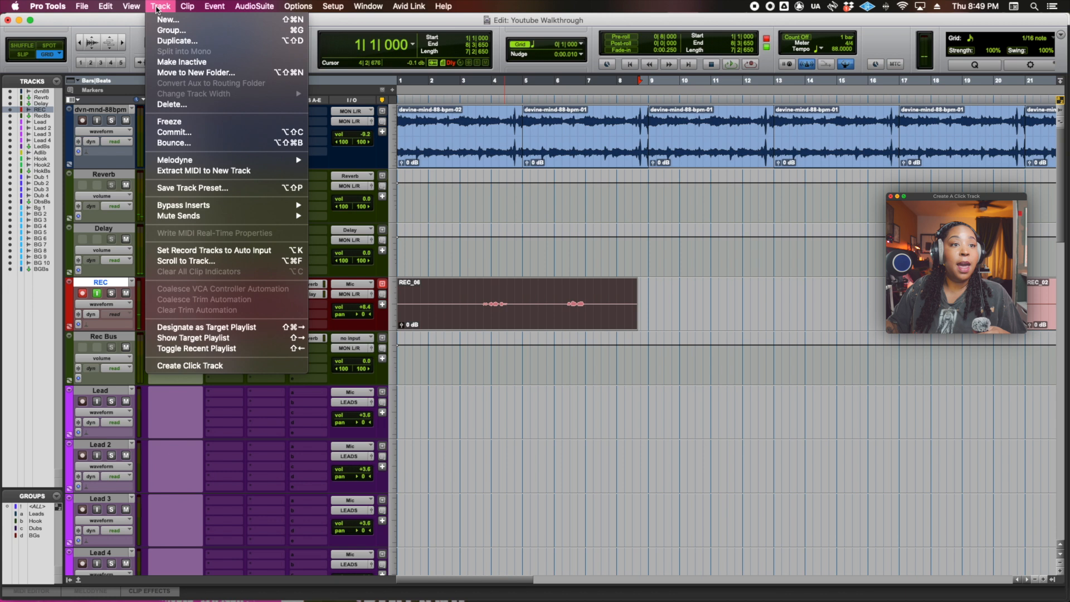
left_click(233, 367)
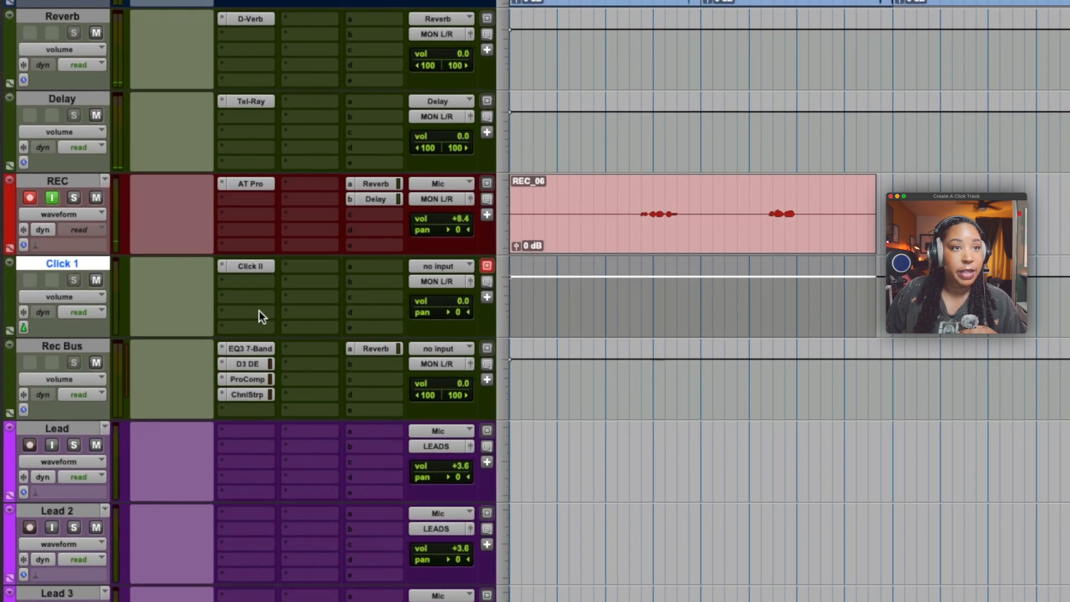
double_click(11, 299)
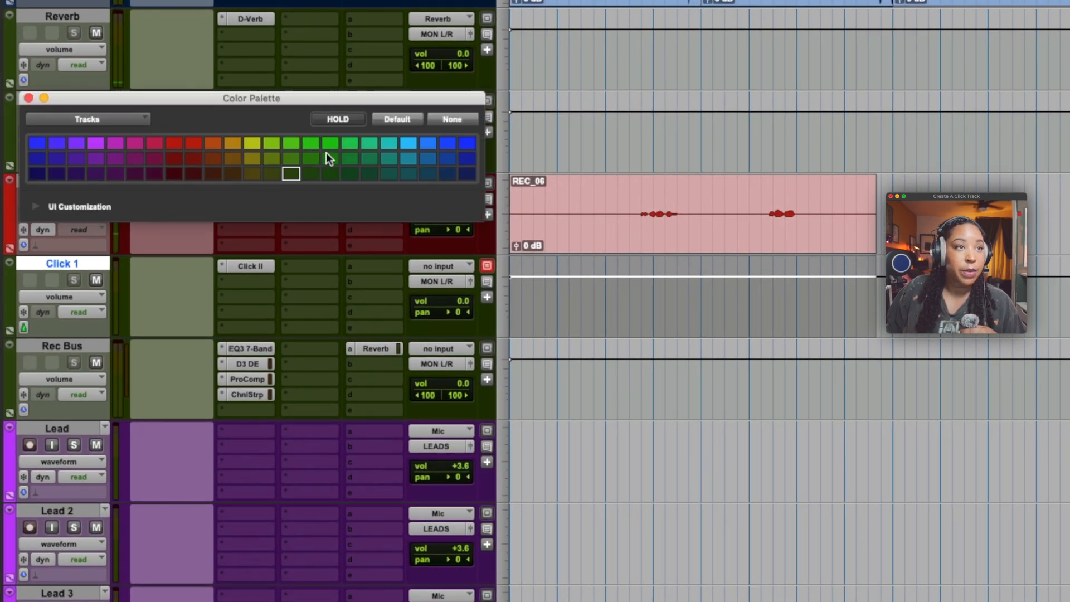
left_click(399, 142)
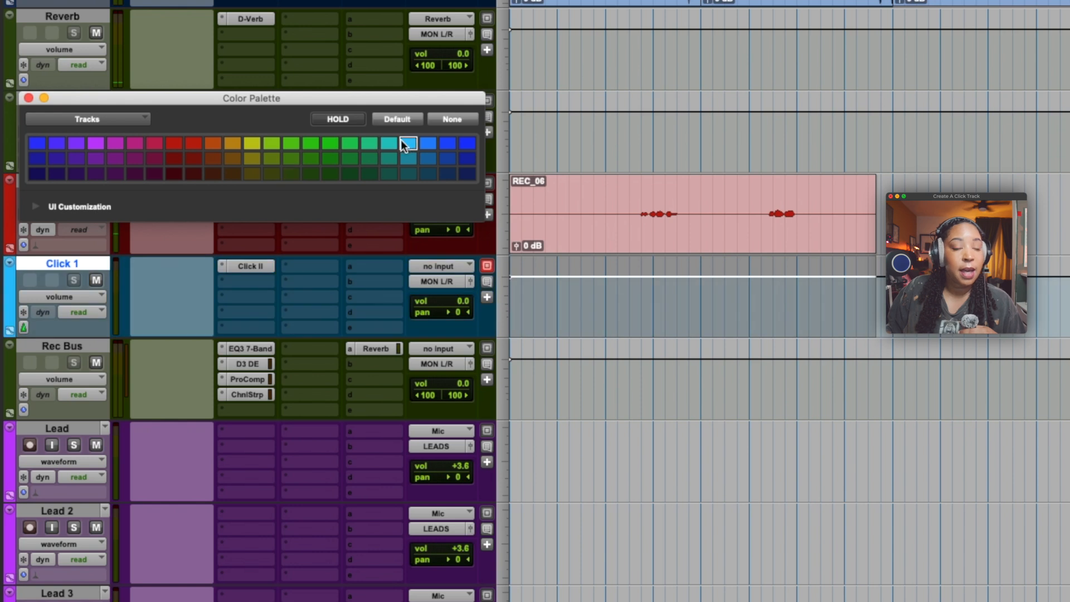
left_click(28, 98)
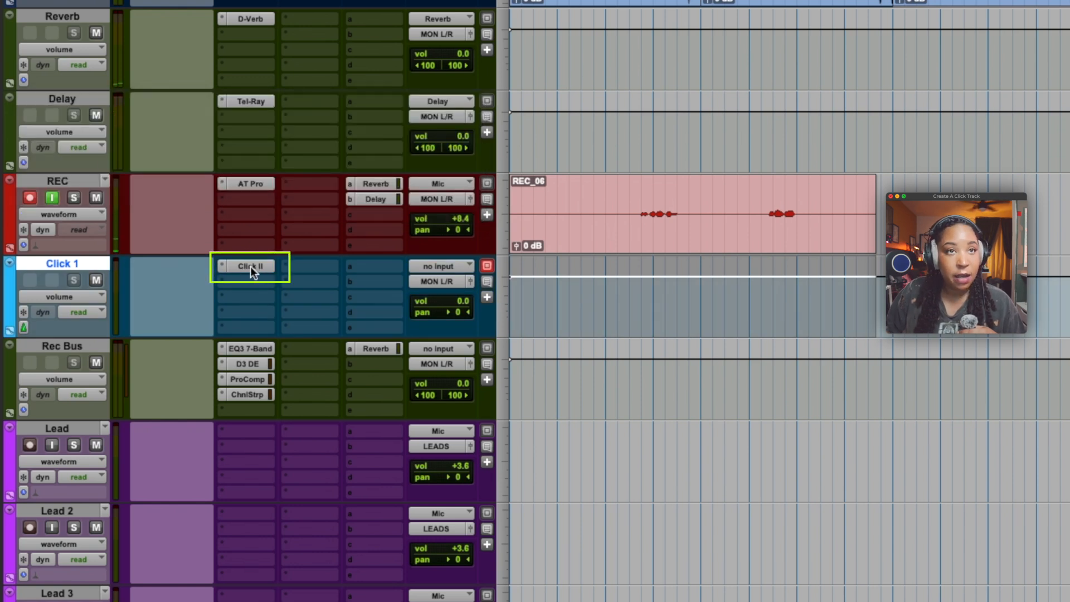
- Choose the Shaker preset in the click track's Click II plug-in and close the plug-in window
left_click(246, 270)
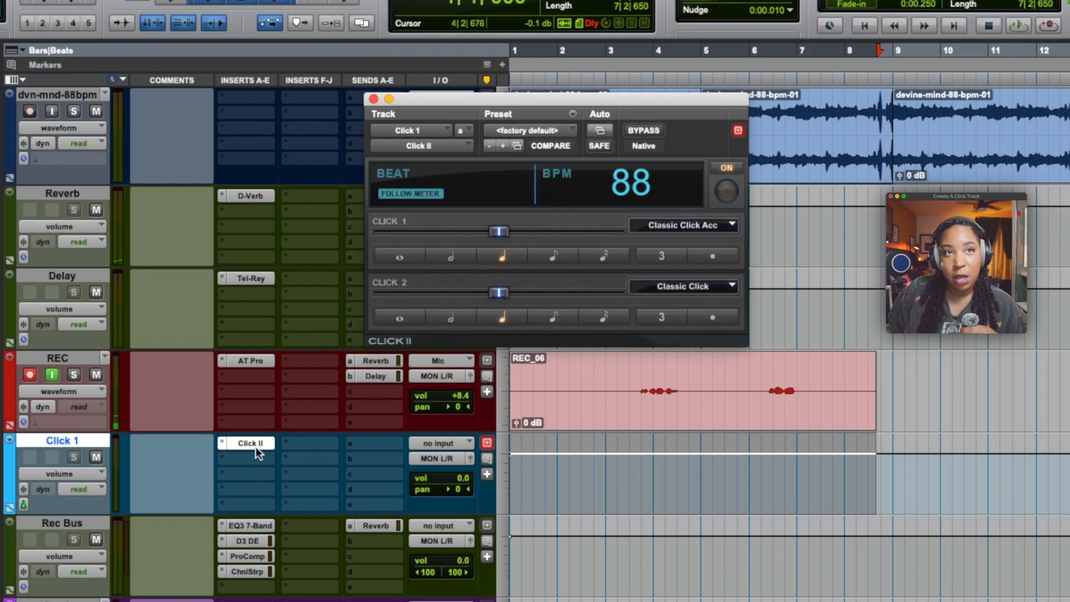
left_click(528, 130)
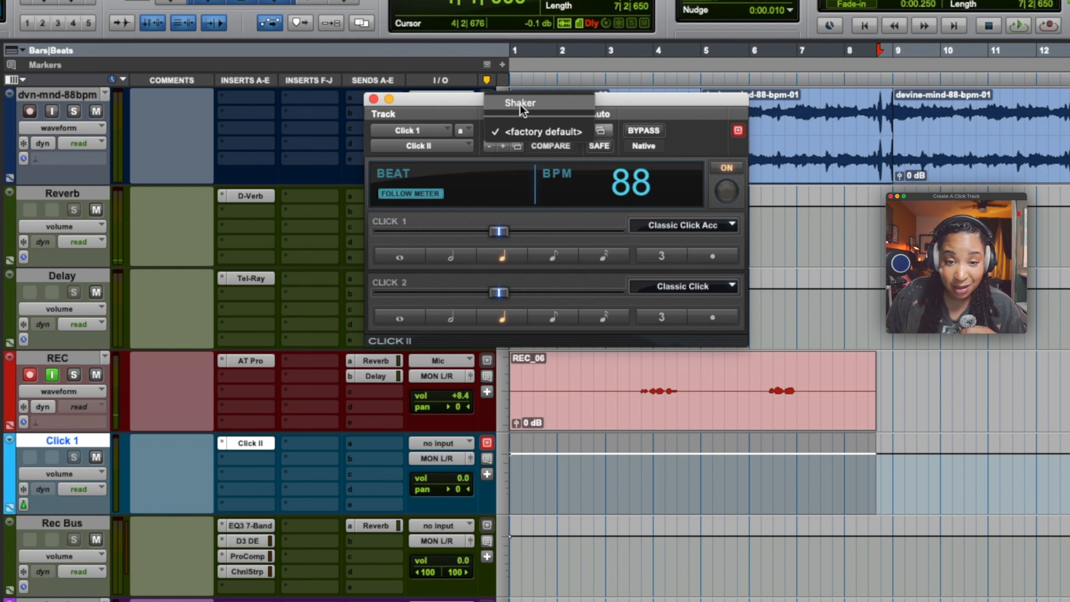
left_click(519, 105)
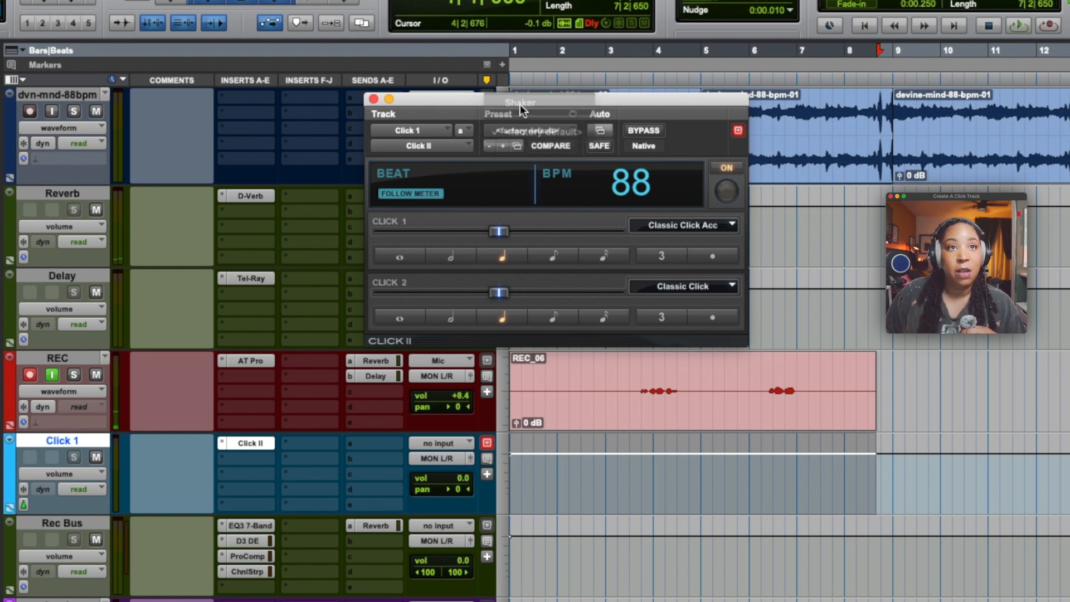
left_click(372, 100)
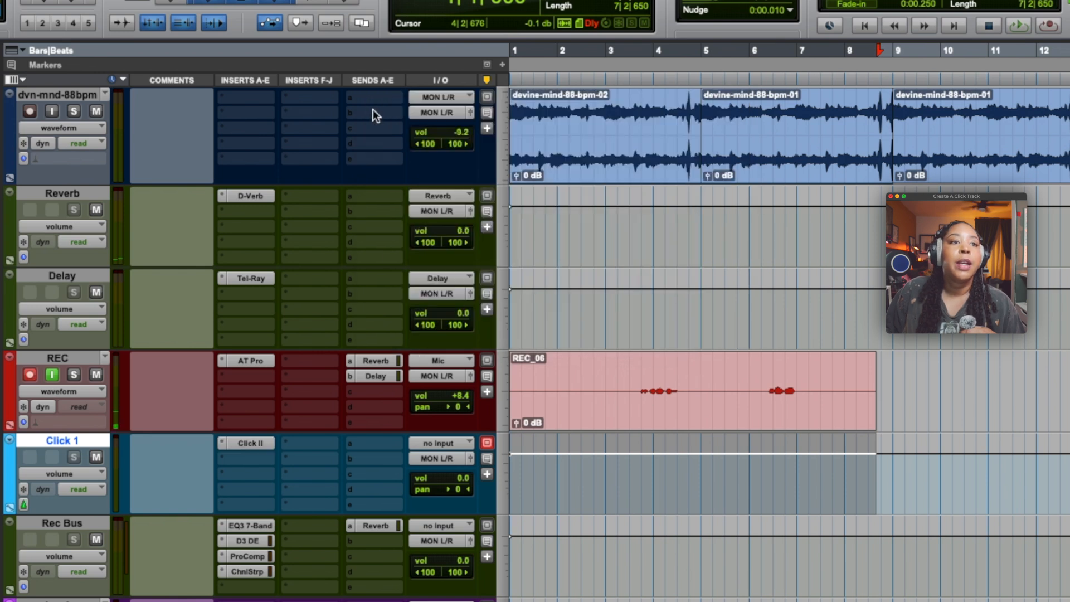
- Lower the click track's volume to -13.2 dB and fine-tune it while playing the beat from between bars 5 and 6
left_click_drag(457, 476, 457, 494)
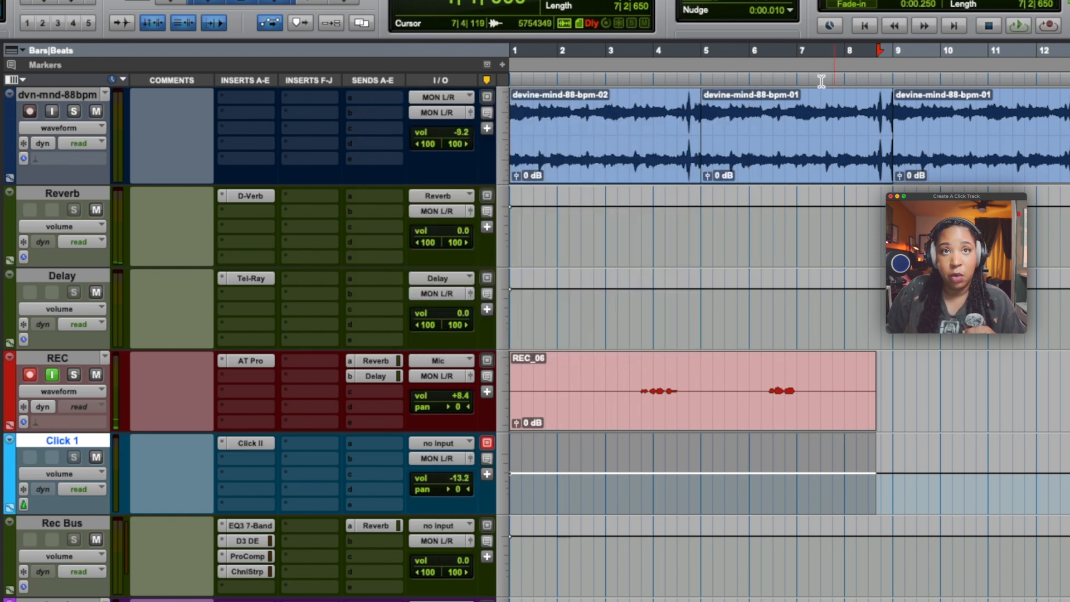
left_click(733, 80)
key("space")
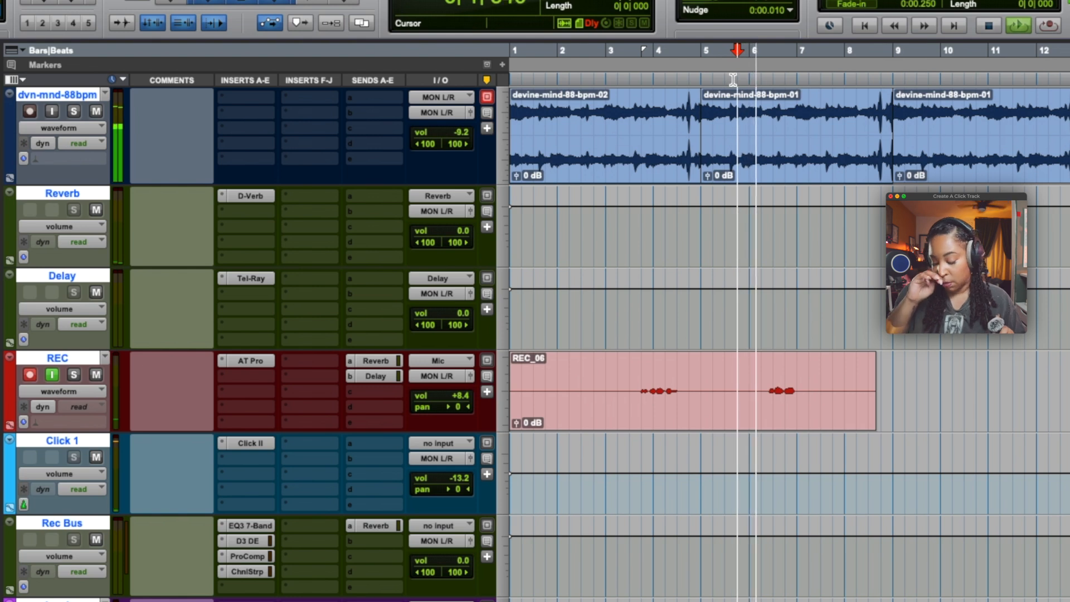
left_click(462, 478)
left_click_drag(463, 479, 464, 481)
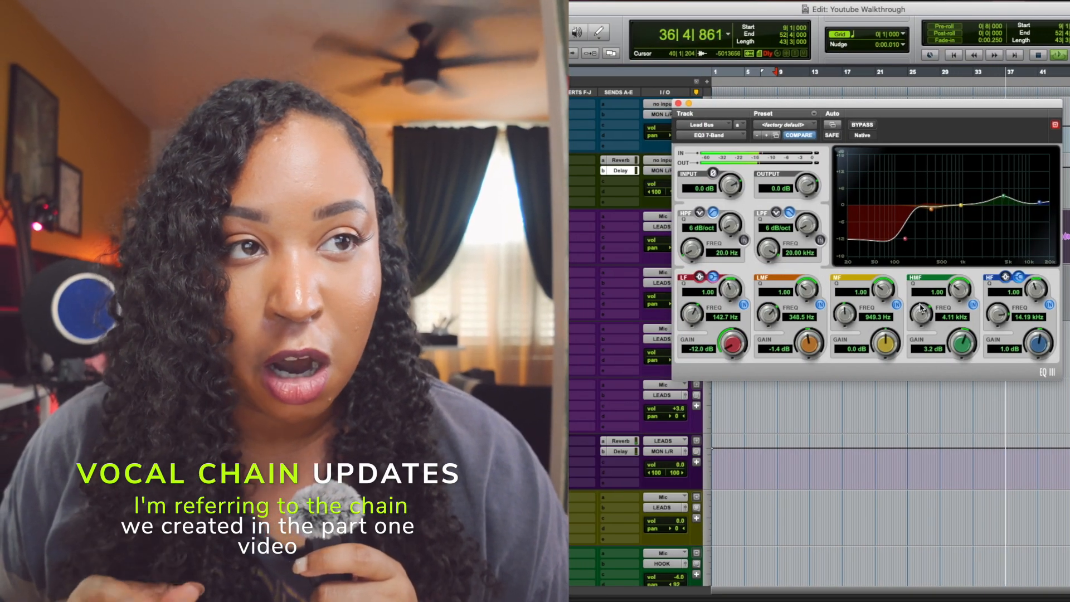
- Close the Lead Bus EQ and apply the R'n'B chick vocal preset to the Lead Bus Pro Compressor
left_click(678, 103)
left_click(783, 125)
left_click(794, 172)
left_click(783, 125)
mouse_move(797, 106)
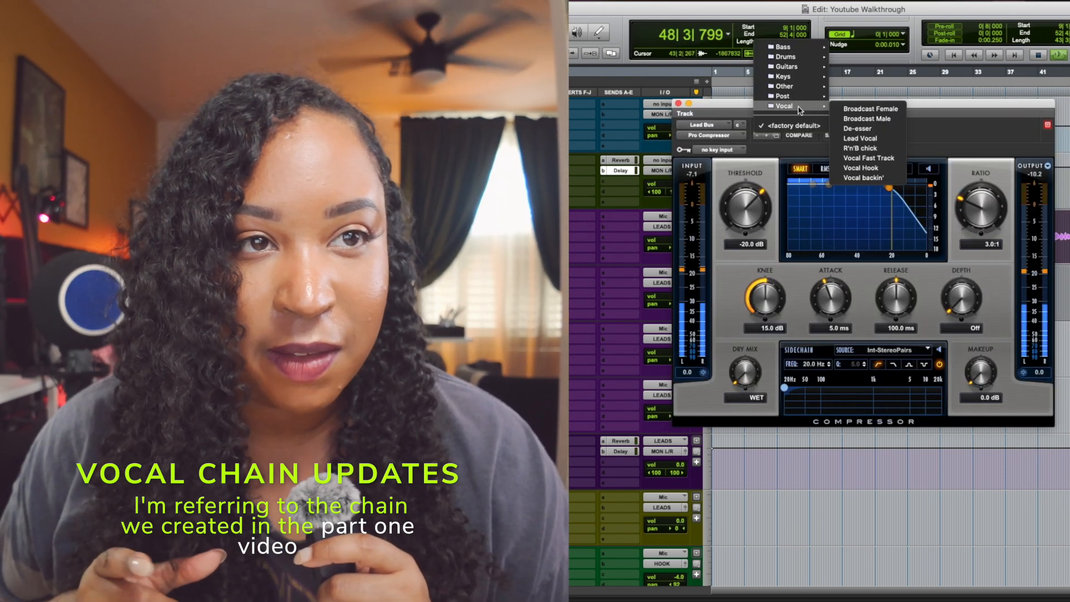
left_click(861, 148)
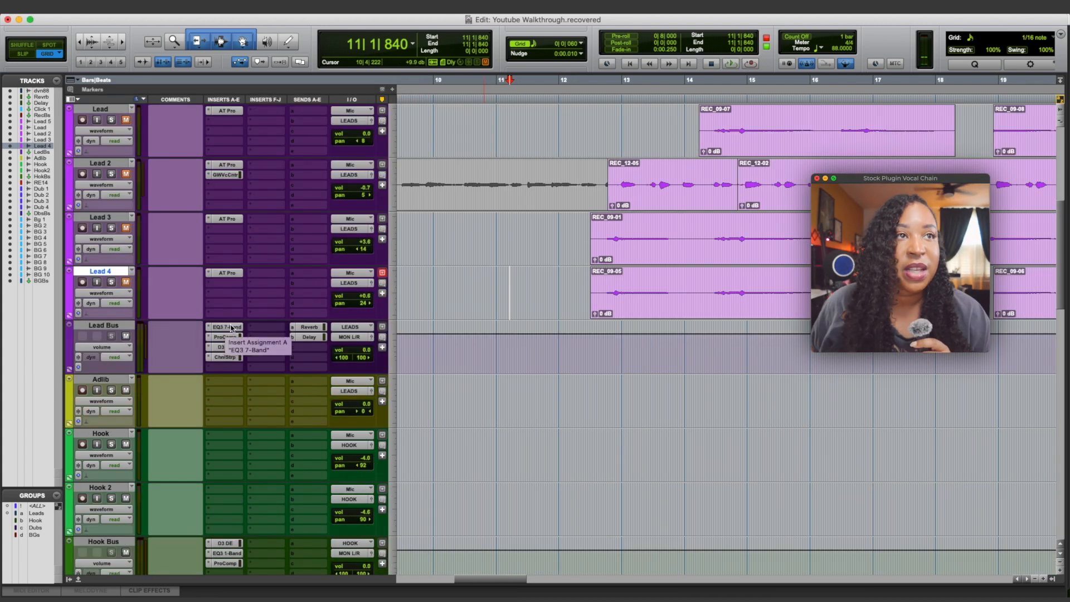
- Examine the Lead Bus EQ3 7-Band settings and the Avid multichannel plug-in list, and close the EQ
left_click(226, 327)
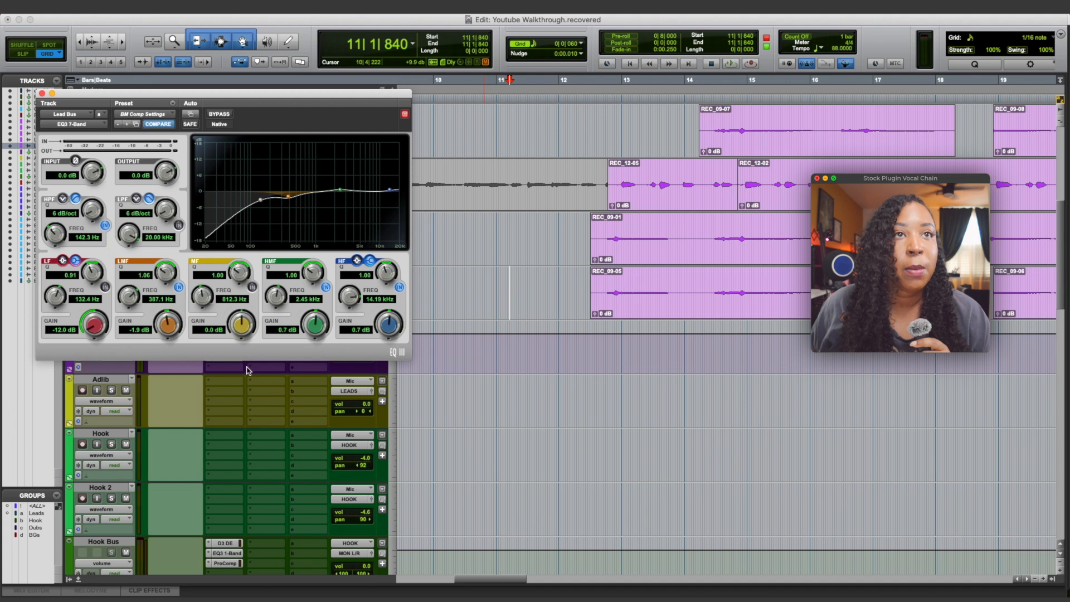
left_click(73, 124)
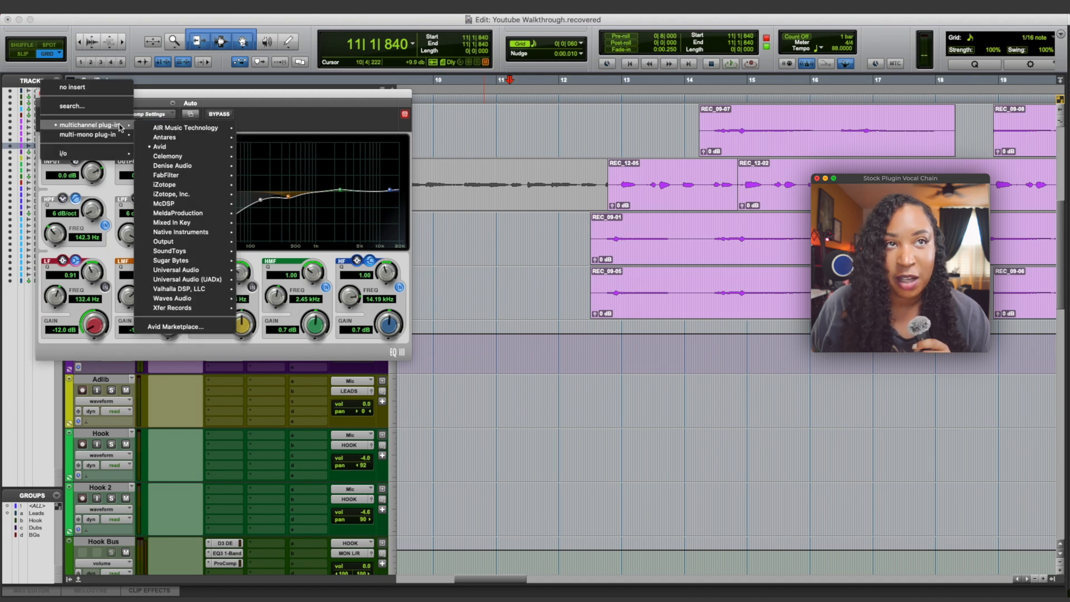
mouse_move(168, 147)
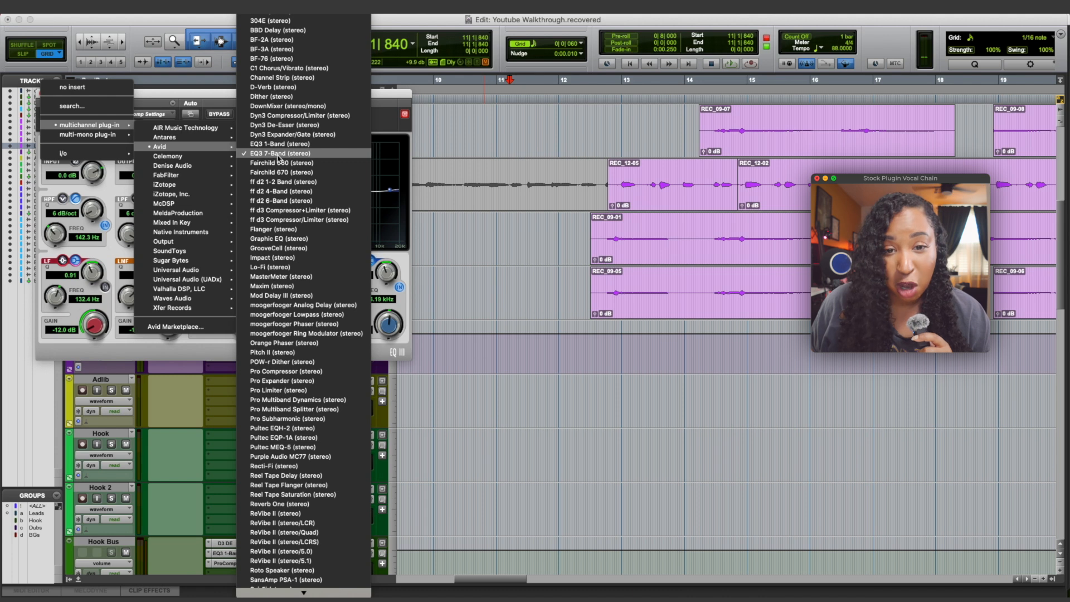
left_click(157, 100)
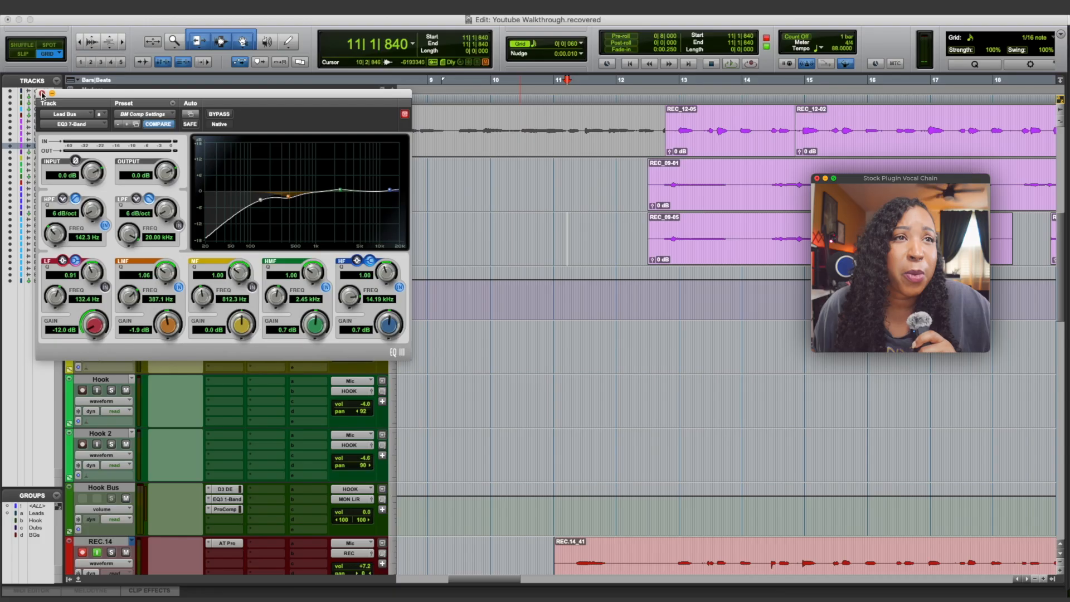
key("super+w")
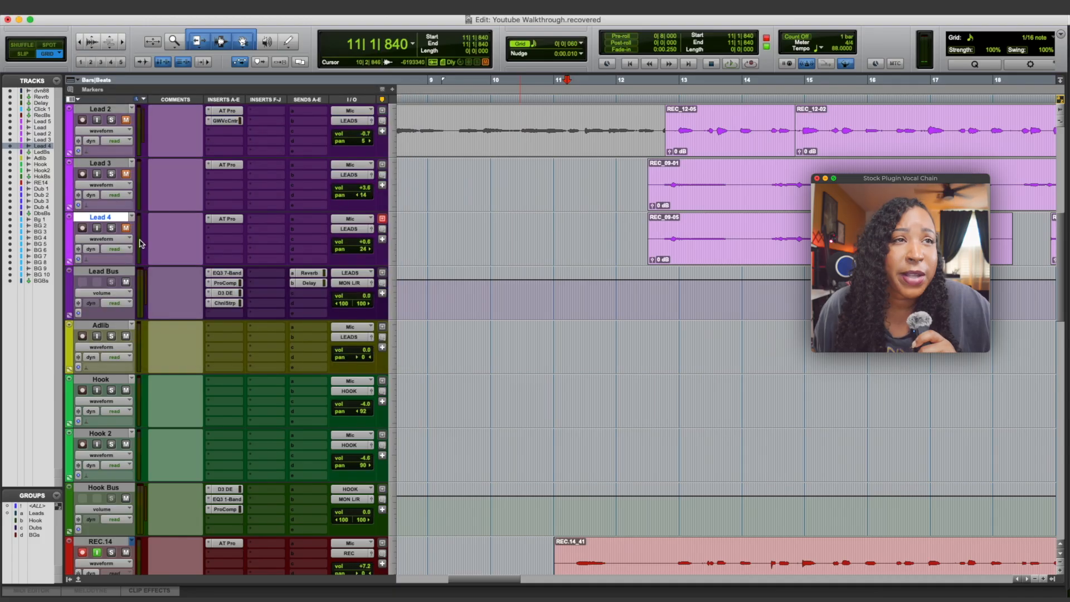
- Examine the Lead Bus Pro Compressor settings and its preset list, keeping the RB Comp preset selected
left_click(225, 283)
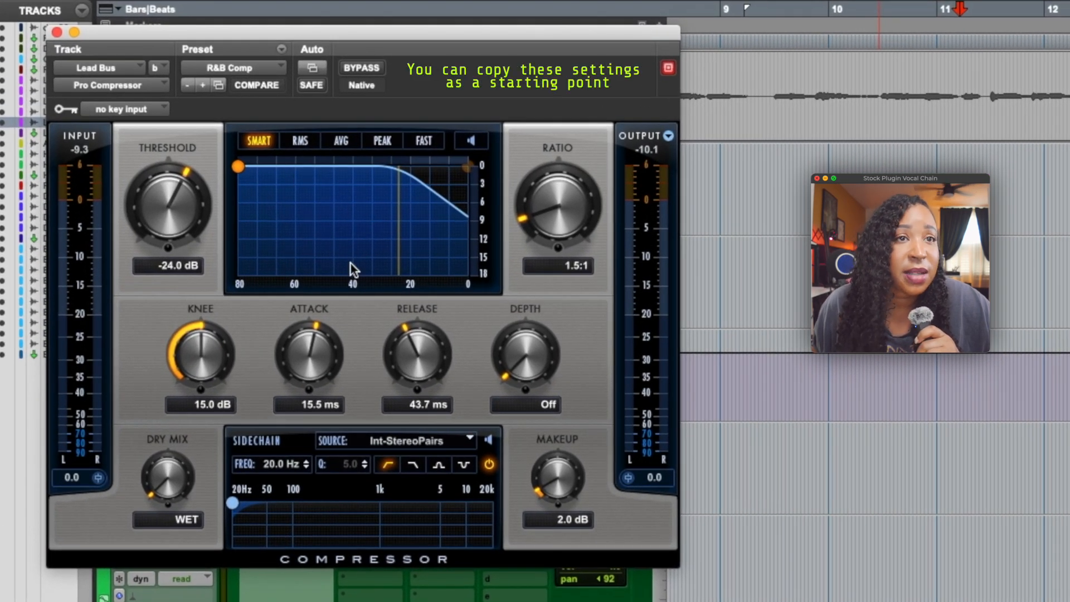
left_click(277, 66)
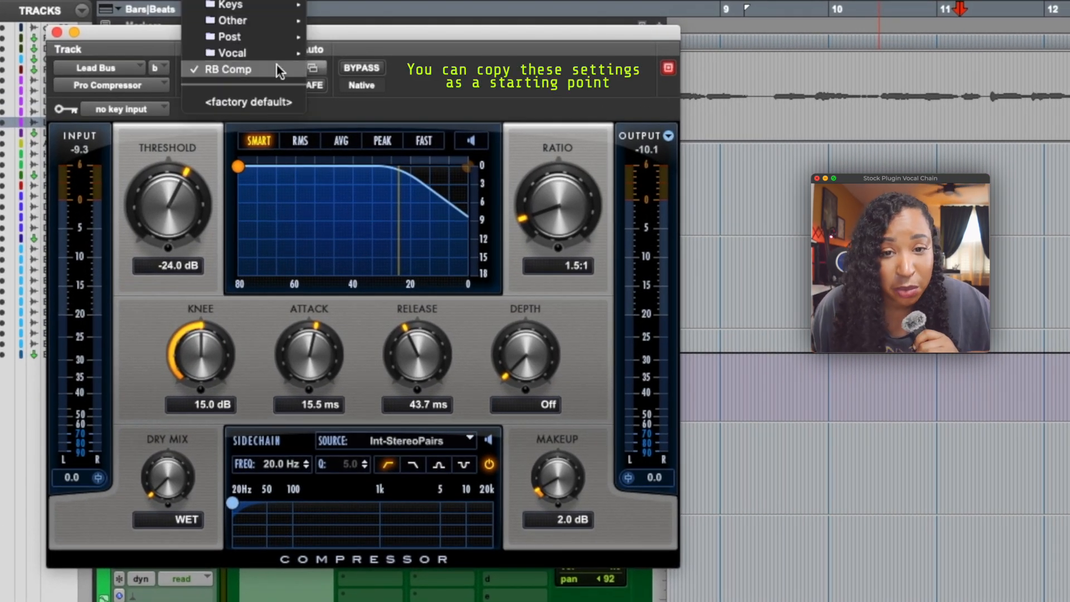
left_click(246, 71)
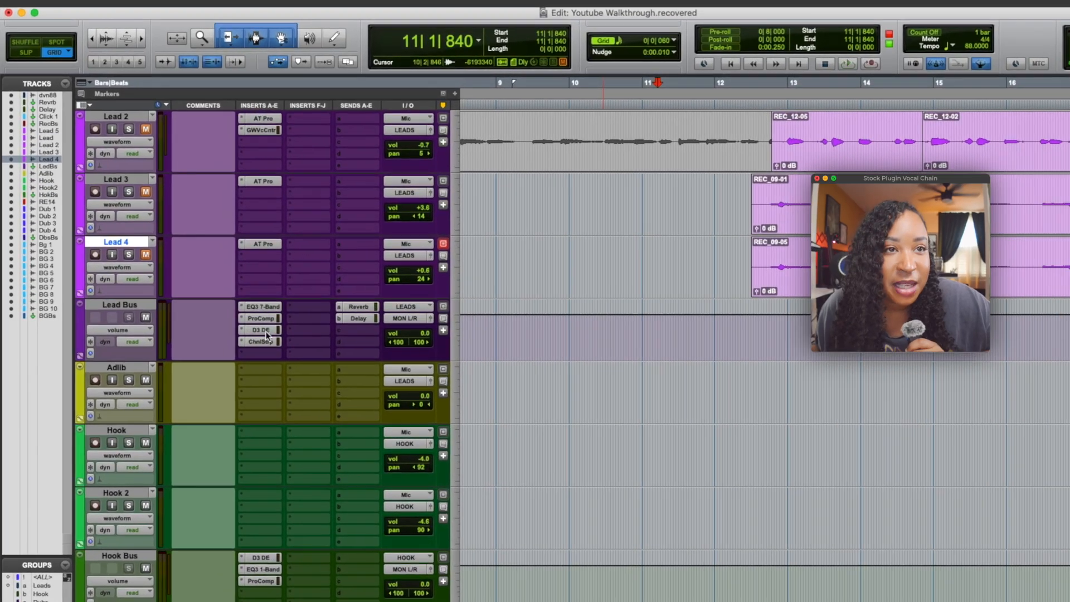
- Examine the Dyn3 De-Esser settings and presets on the Lead Bus, and open the bus's Channel Strip plug-in
left_click(286, 323)
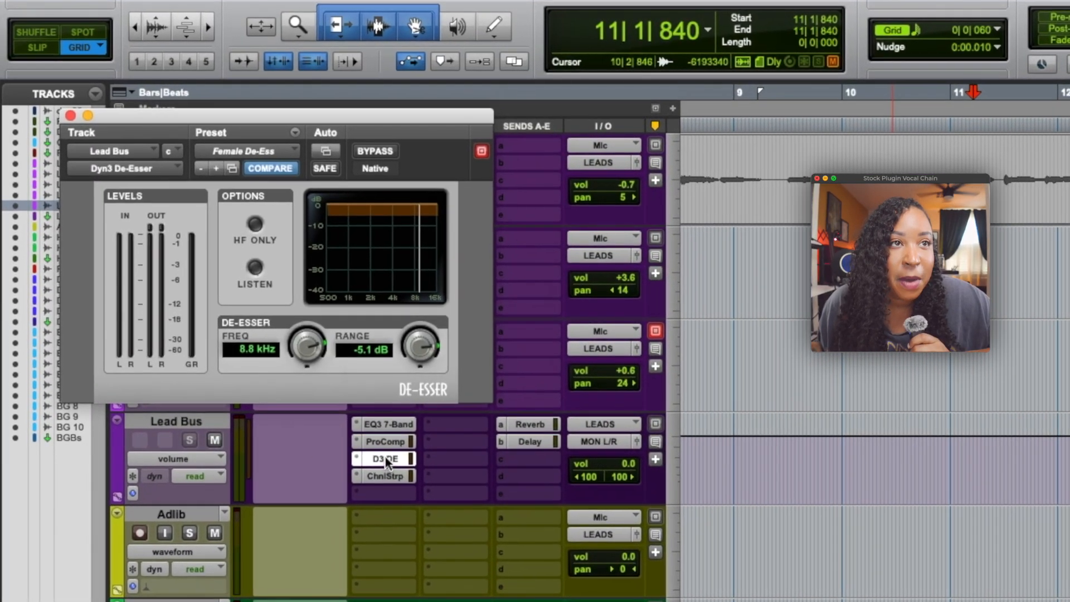
left_click(269, 152)
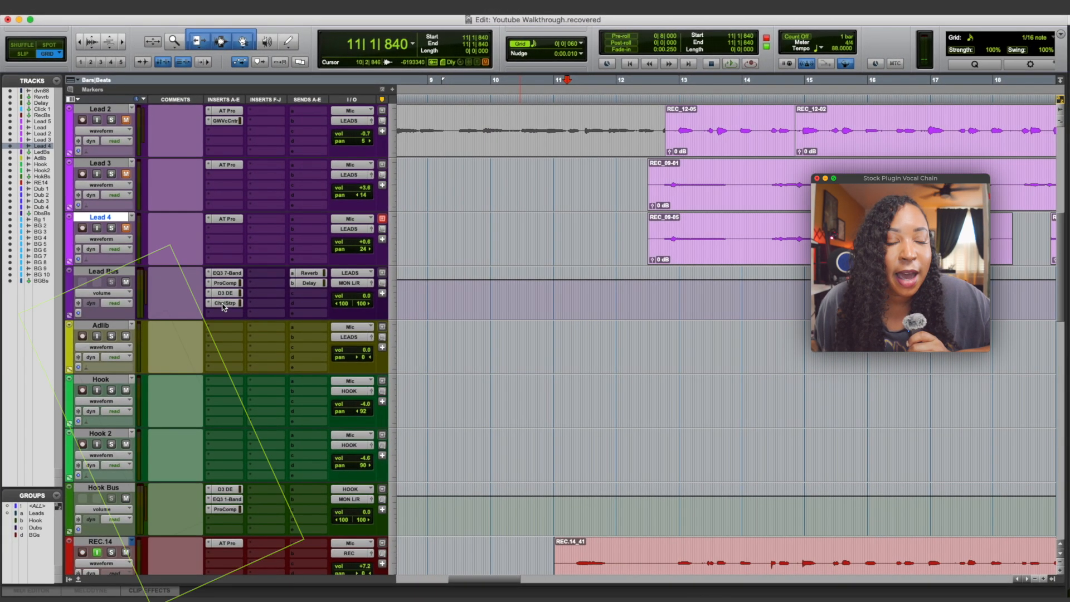
left_click(225, 303)
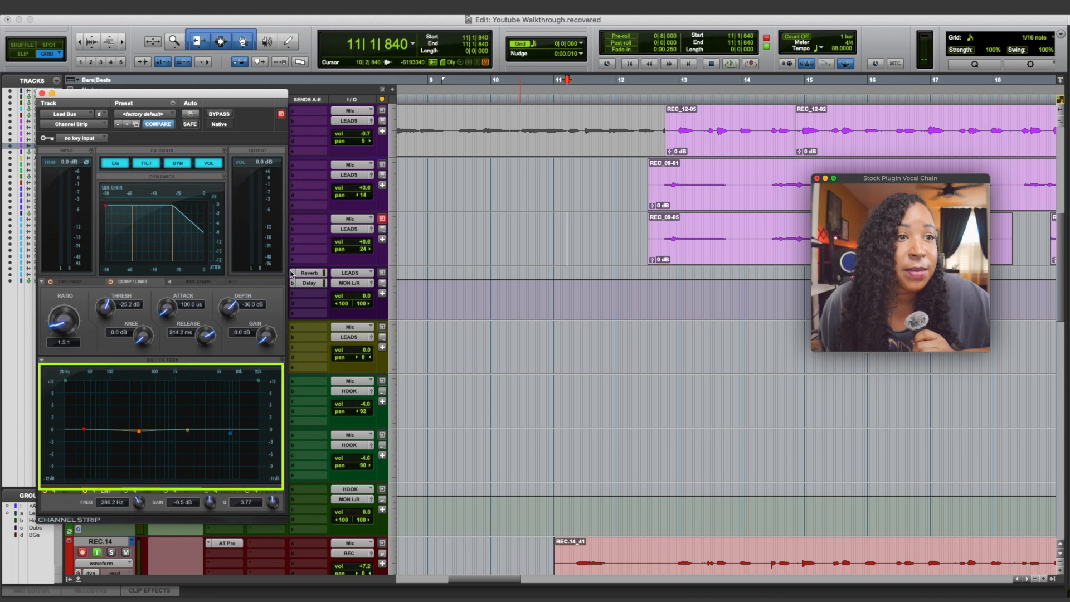
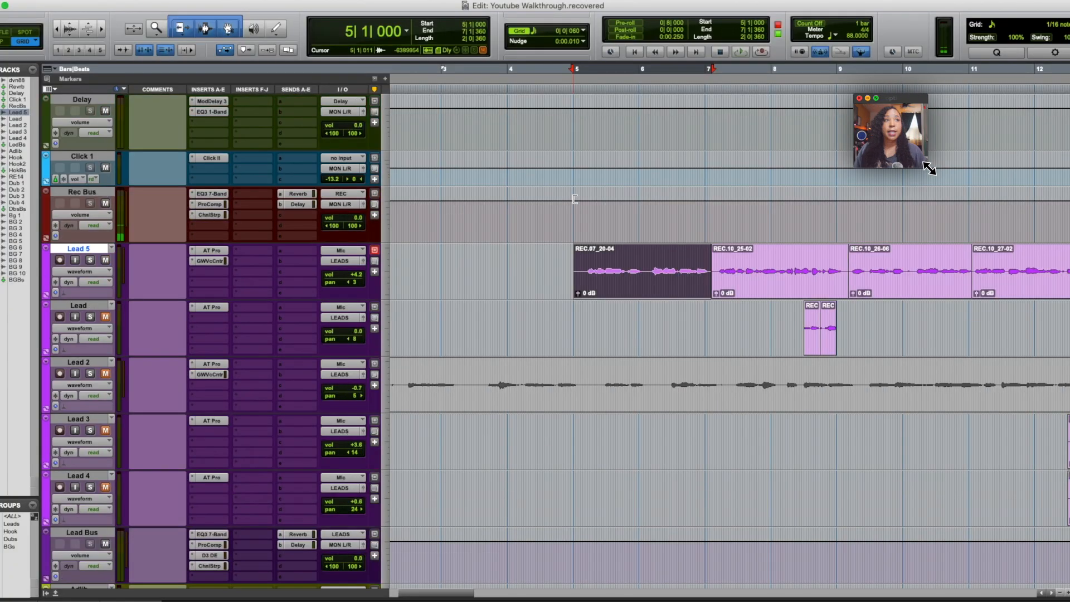
- Move the REC.14 track from below the Hook Bus to directly beneath the Rec Bus
scroll(575, 199, "down", 1)
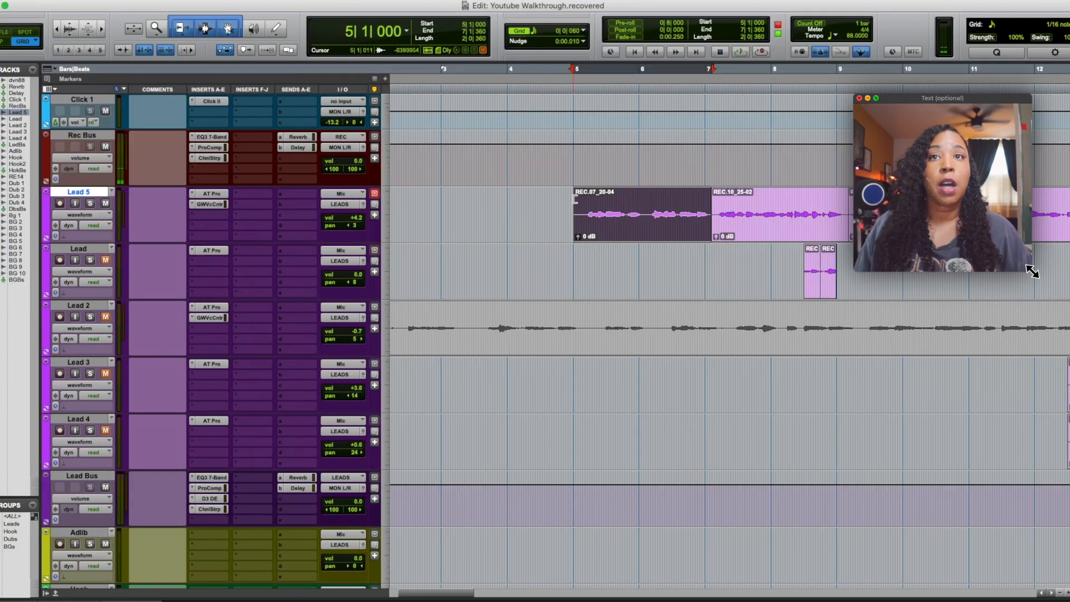
scroll(378, 227, "up", 2)
scroll(379, 228, "down", 8)
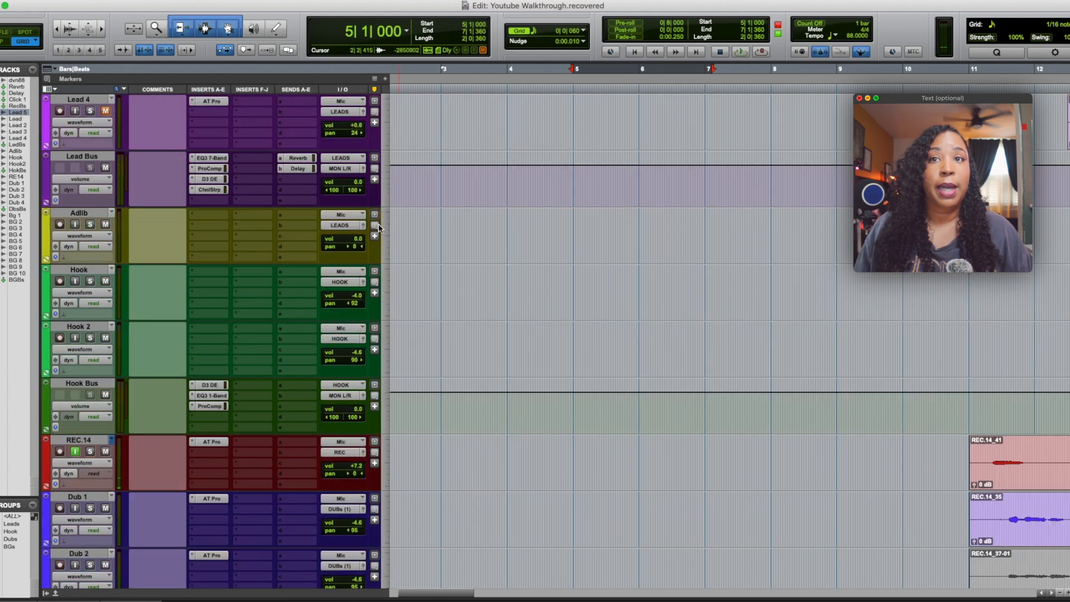
left_click_drag(86, 440, 244, 72)
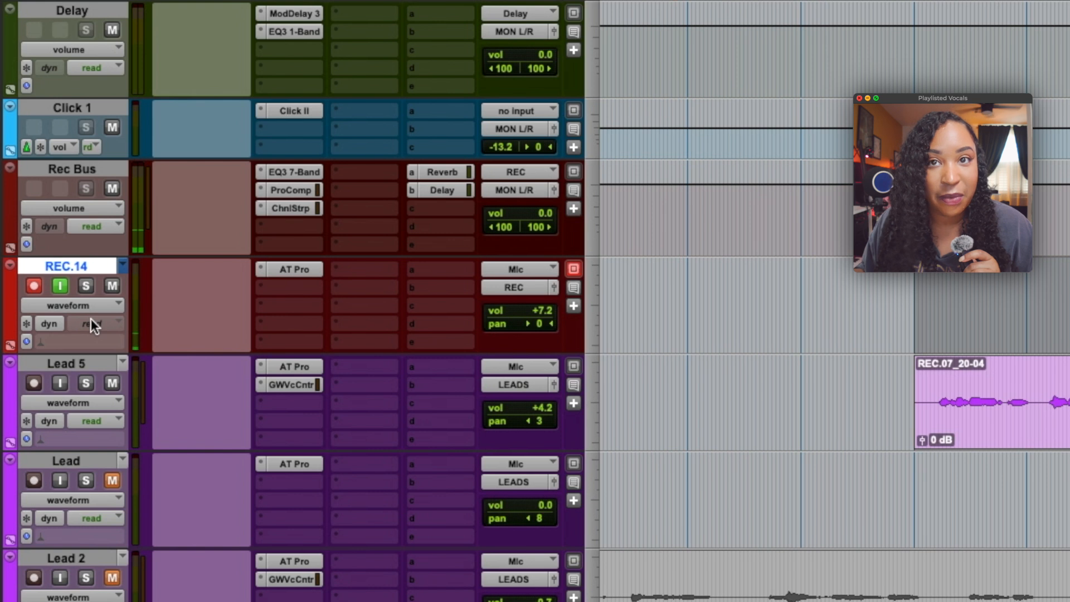
- Select the REC.07_20-04 clip on the Lead 5 track and mute that track
scroll(959, 394, "right", 3)
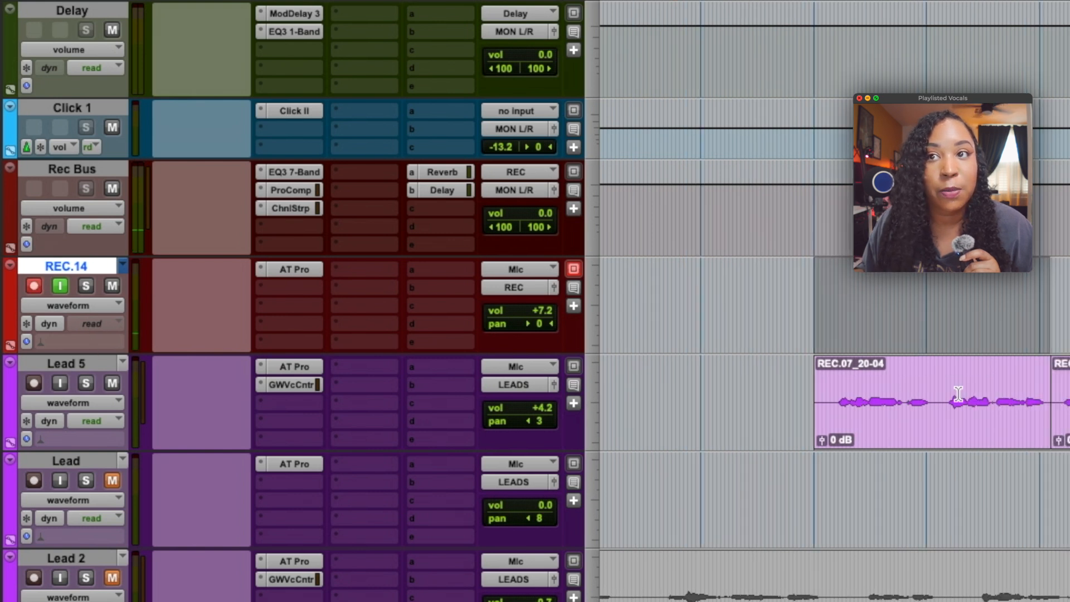
left_click(935, 429)
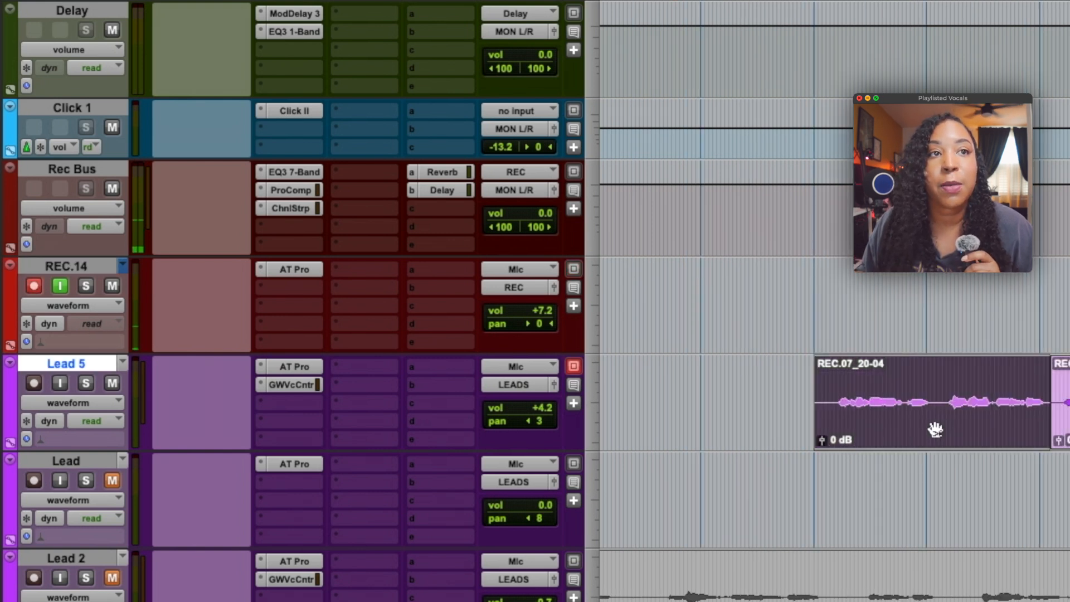
left_click(113, 383)
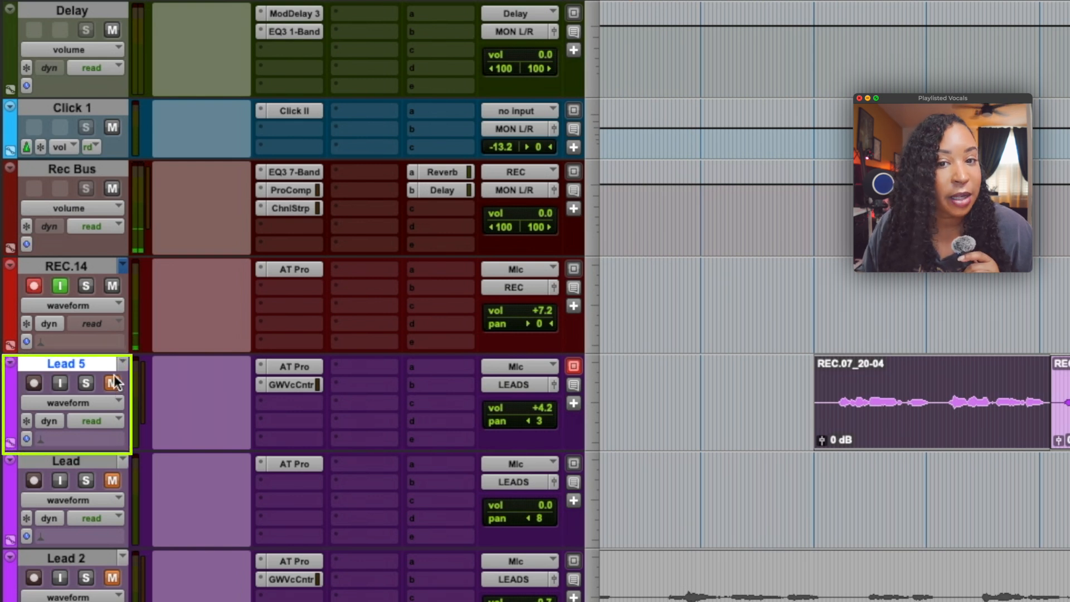
- Switch the REC.14 track from waveform to playlists view to show its recorded takes
left_click(77, 306)
left_click(149, 310)
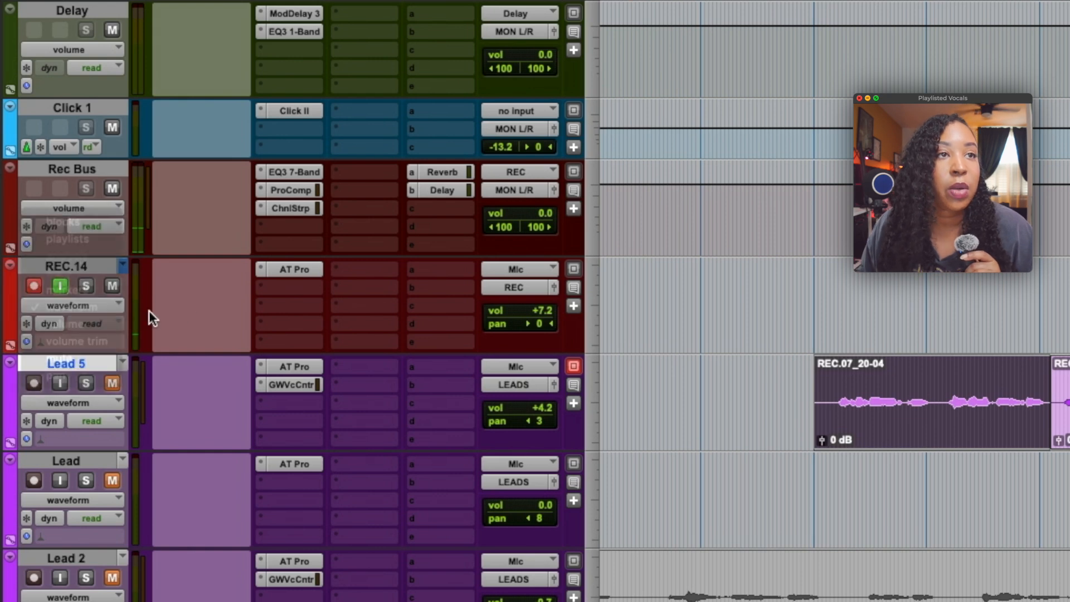
left_click(54, 303)
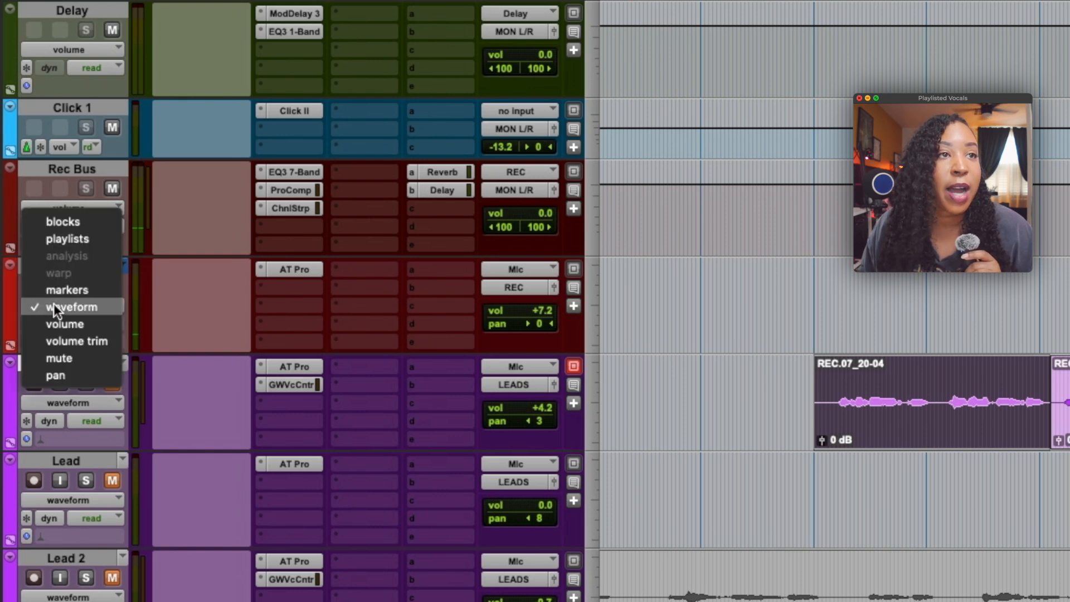
left_click(64, 245)
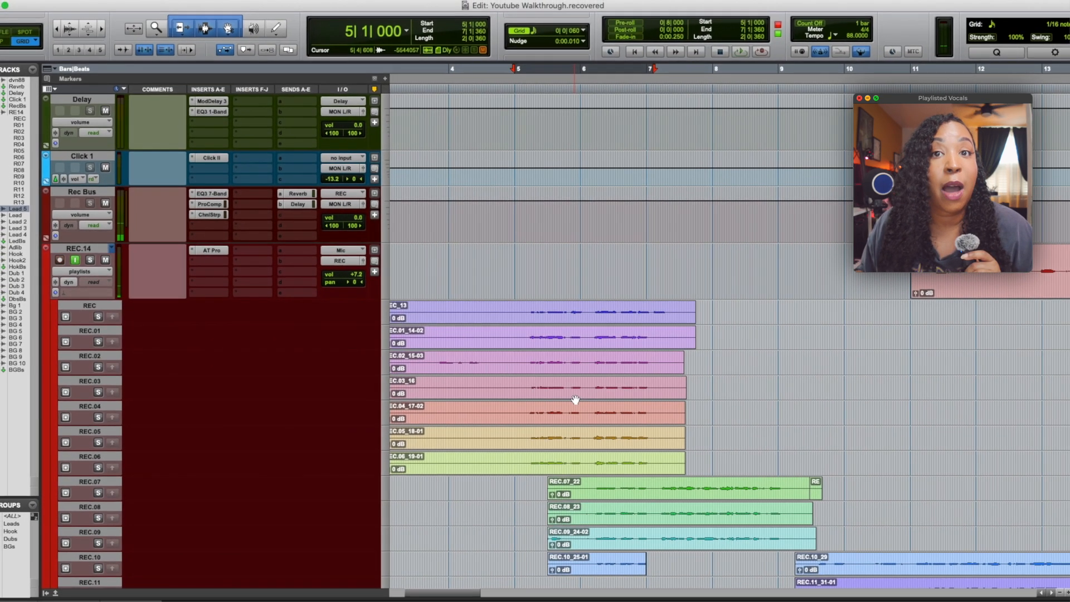
- Look over the REC.14 playlist takes from REC to REC.13 and return the track to waveform view
scroll(575, 400, "down", 9)
scroll(575, 400, "up", 5)
scroll(575, 400, "left", 2)
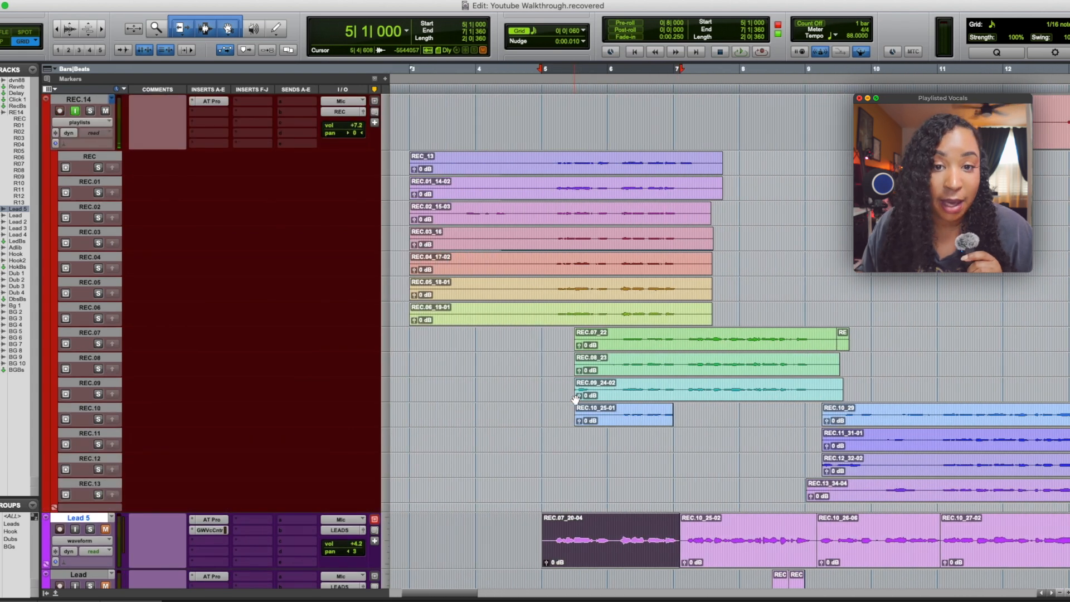
scroll(575, 400, "up", 2)
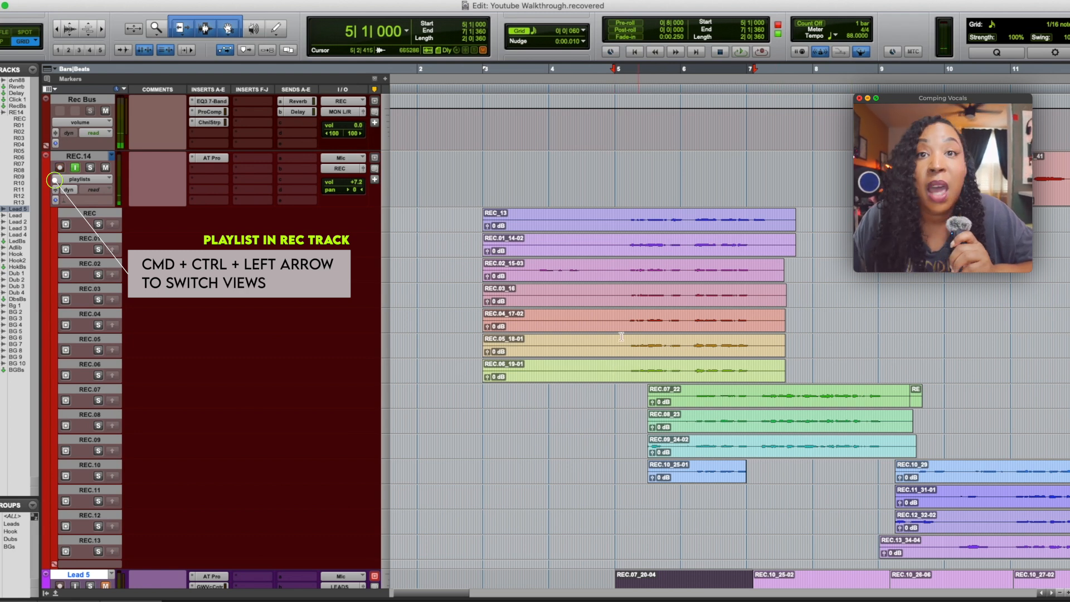
left_click(92, 180)
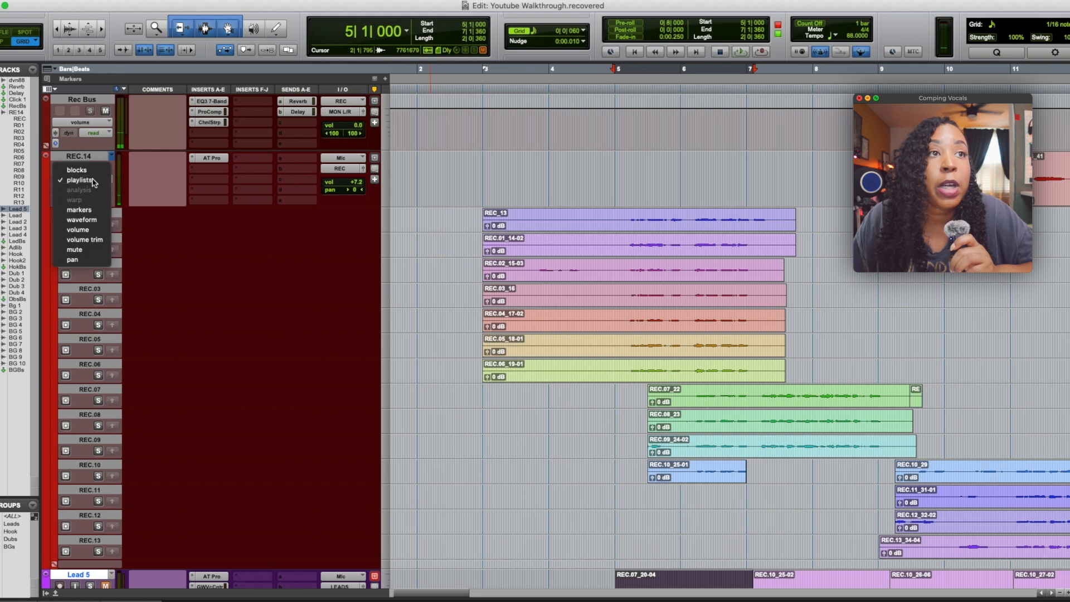
left_click(81, 219)
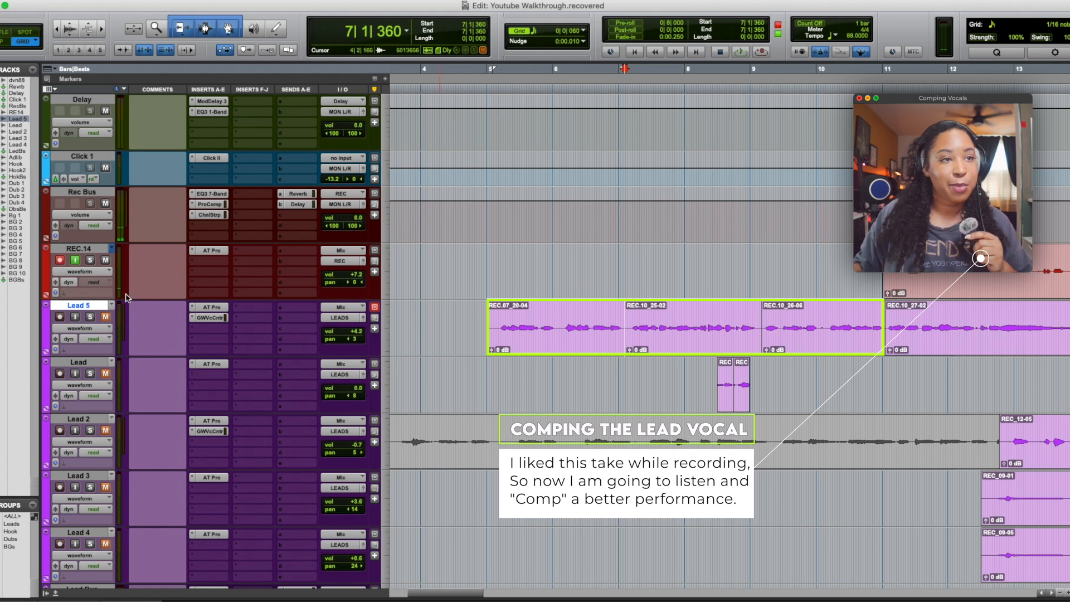
- Select the REC.07_20-04 clip on Lead 5 and listen to it in loop playback
left_click(550, 344)
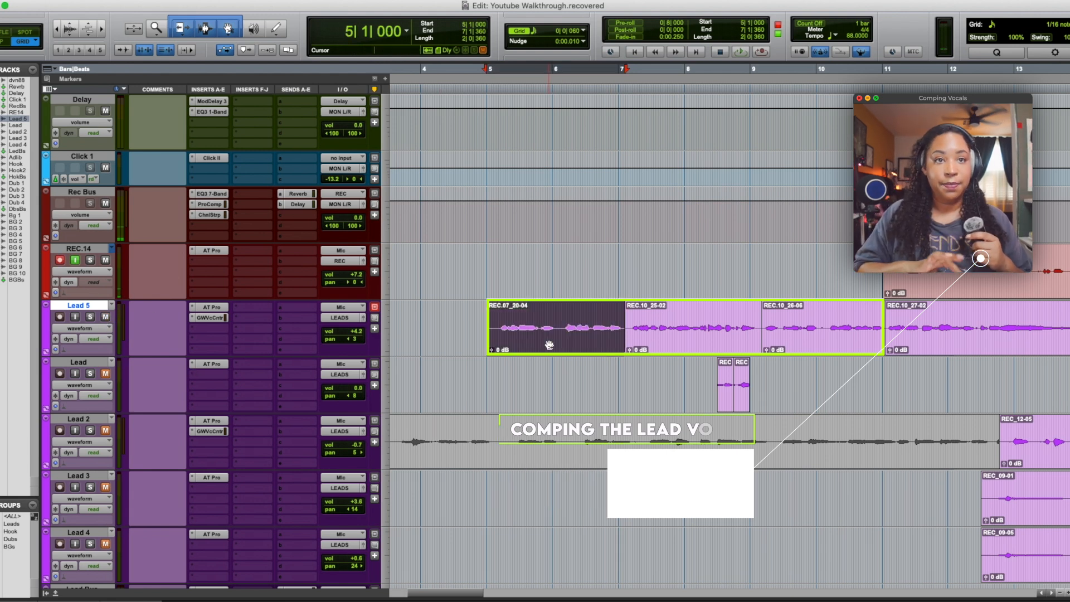
key("space")
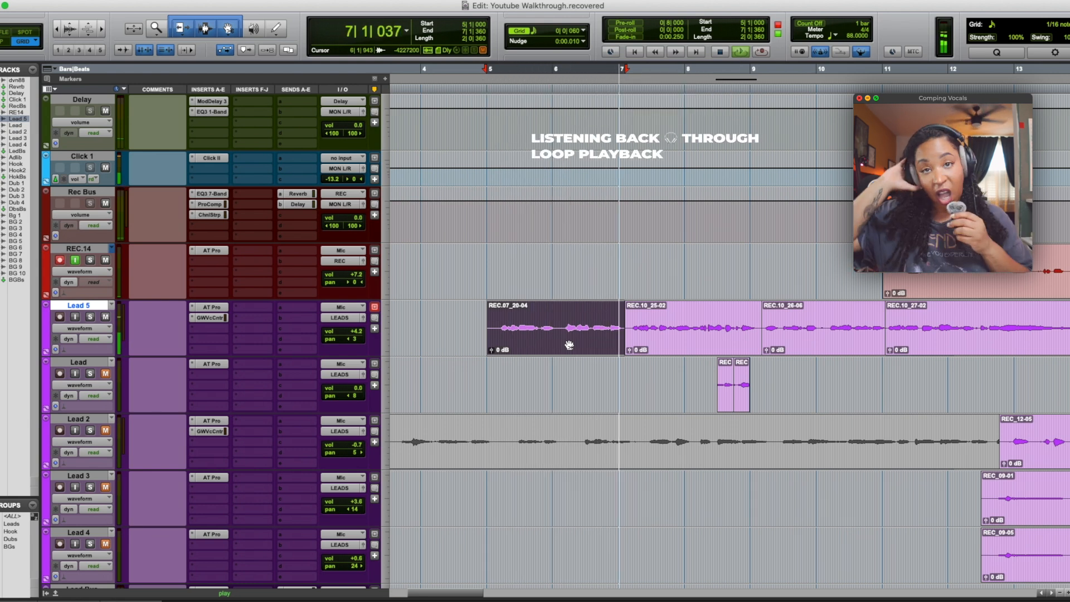
key("space")
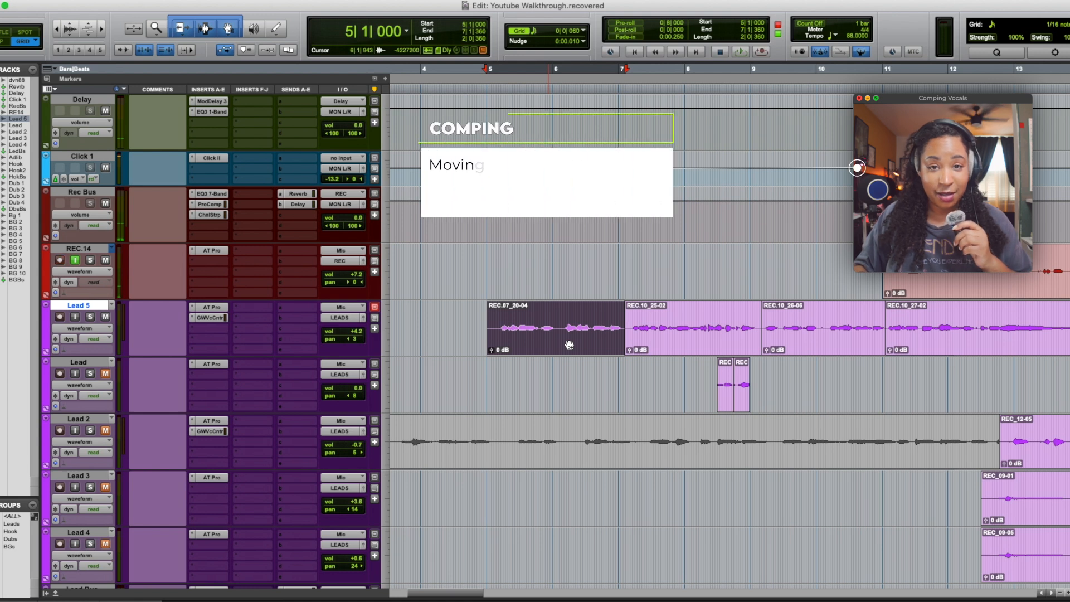
- Select the second-line clip REC.10_25-02 on Lead 5 and start looping its playback
scroll(541, 386, "right", 3)
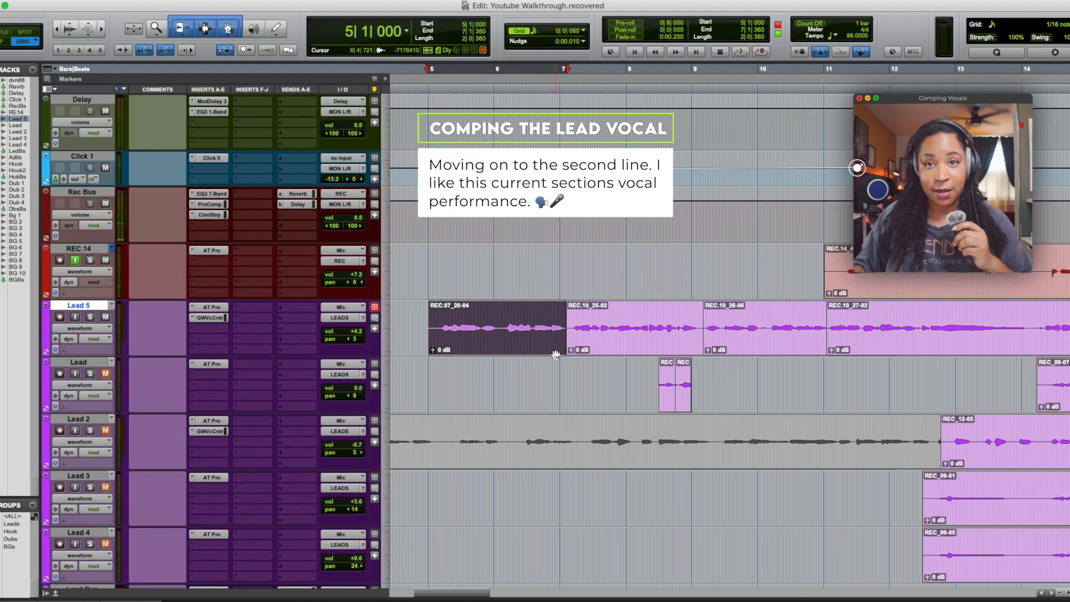
scroll(557, 355, "right", 4)
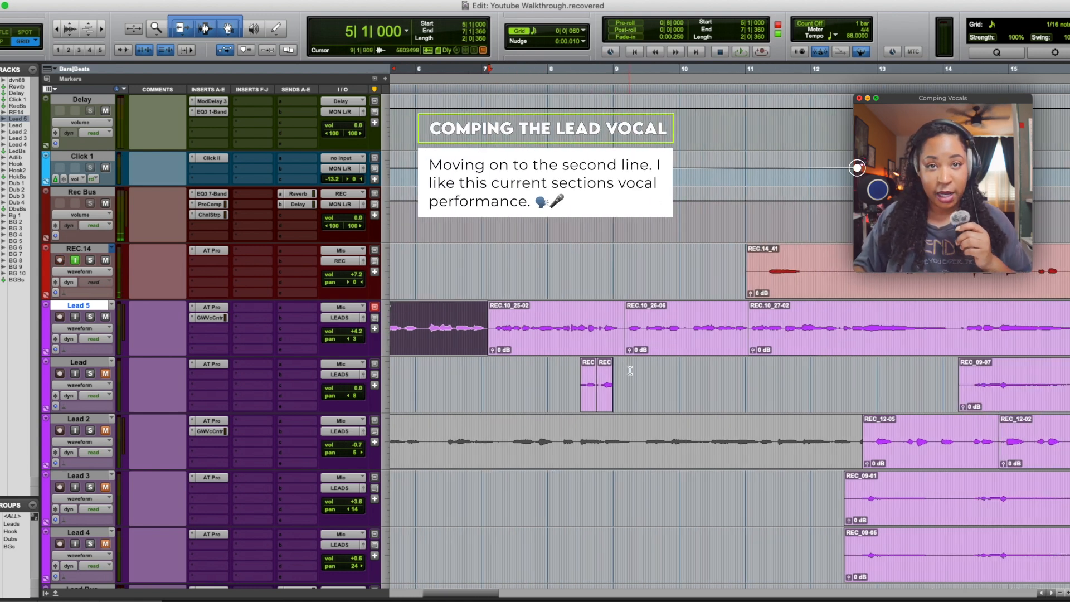
left_click(550, 345)
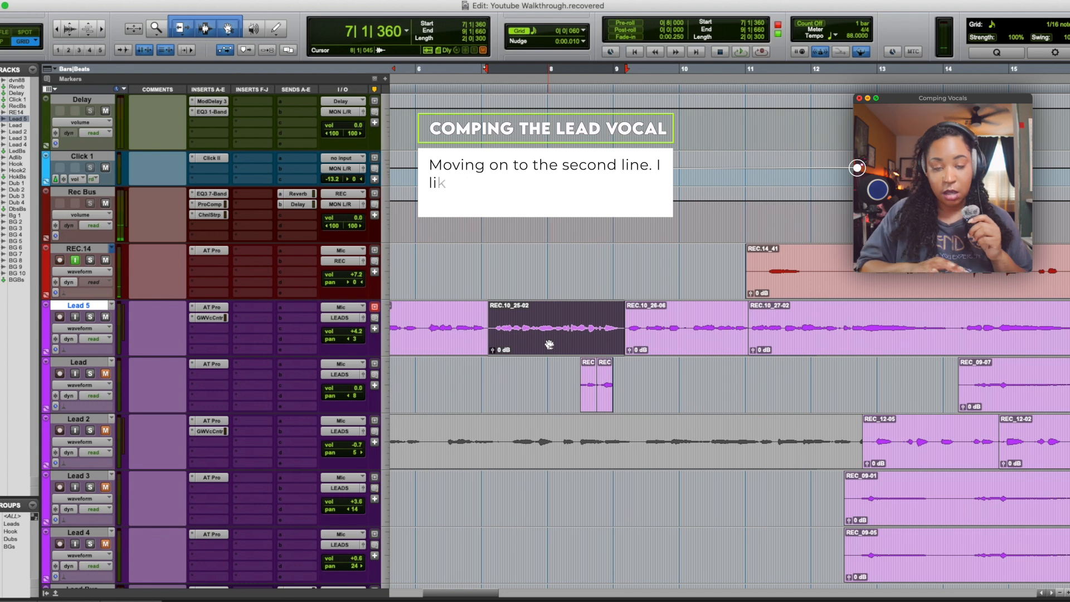
scroll(550, 344, "right", 1)
key("space")
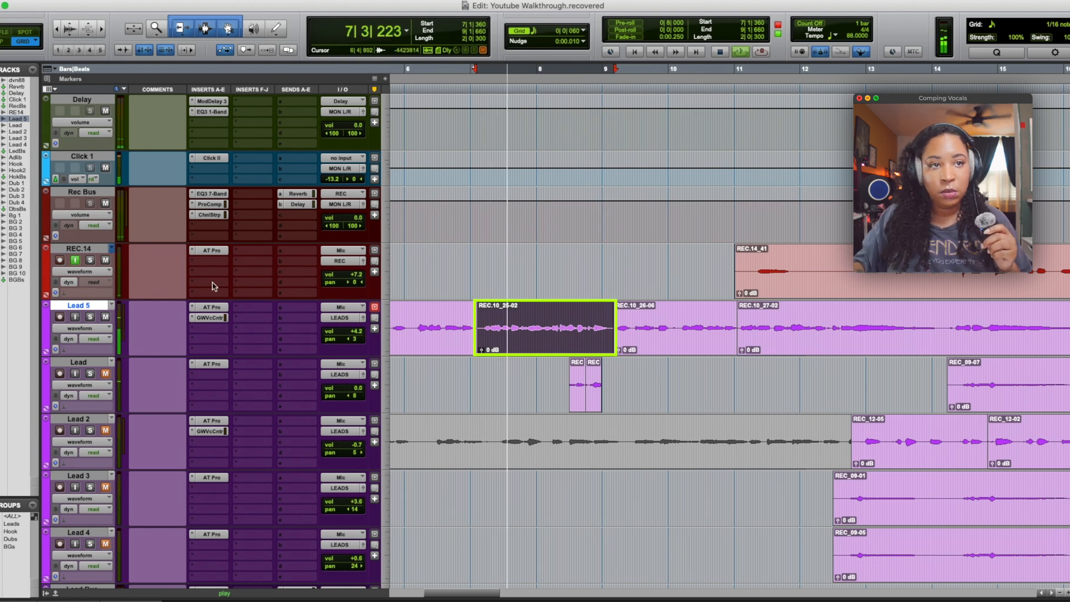
- Turn down the Doubler in Lead 5's GW VoiceCentric plug-in during playback, close the plug-in and stop the loop
left_click(210, 318)
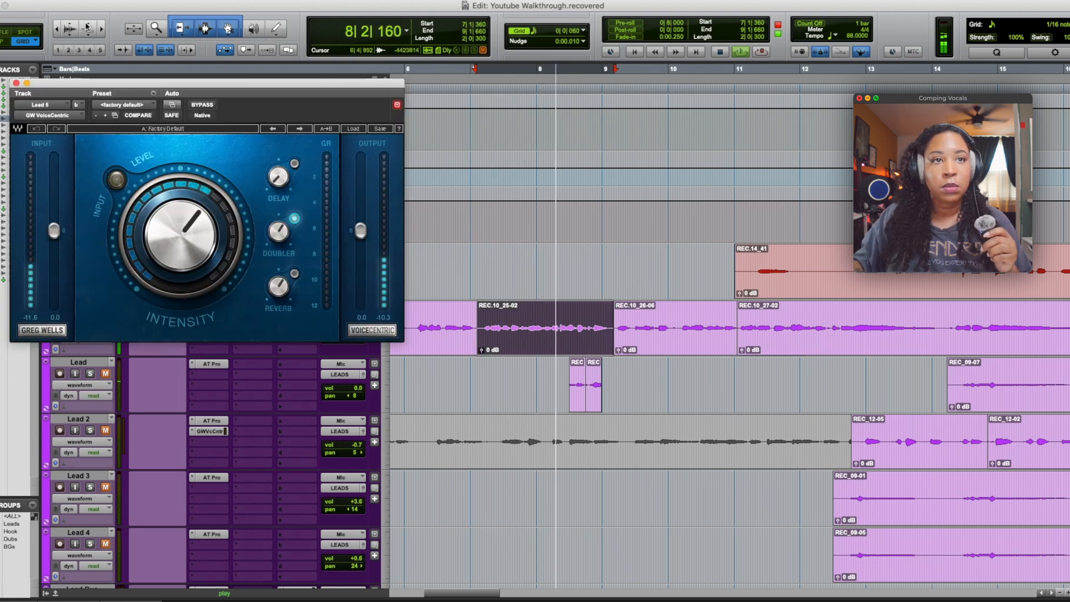
left_click_drag(278, 231, 279, 251)
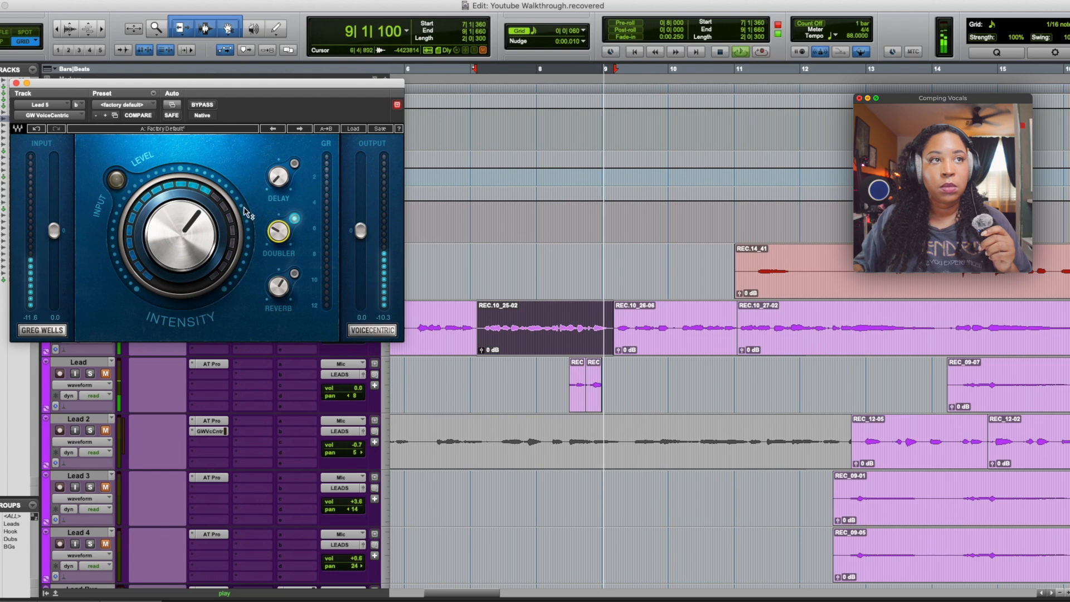
left_click(16, 83)
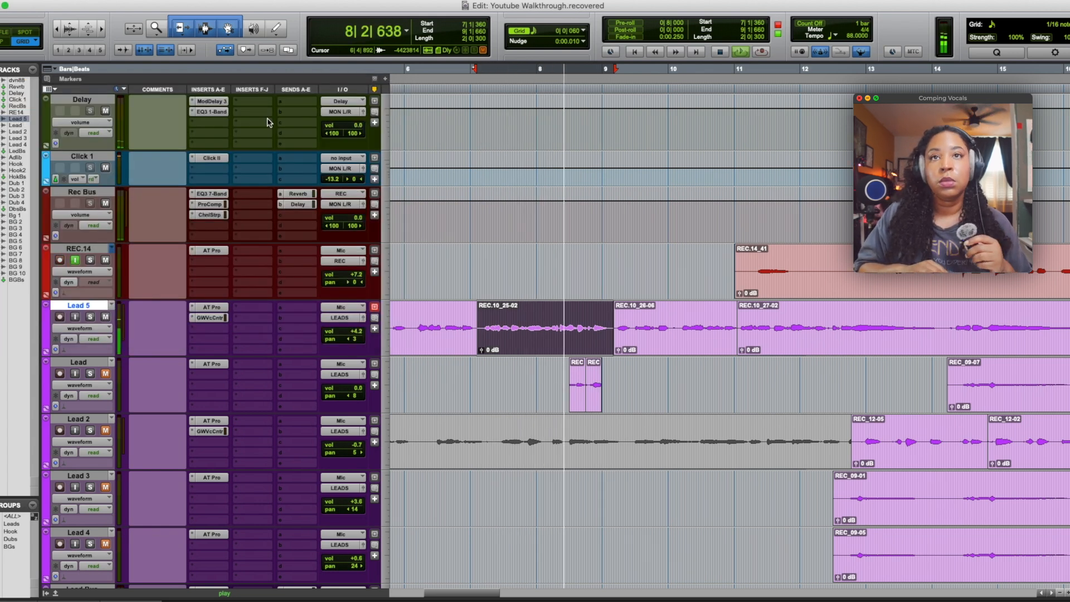
key("space")
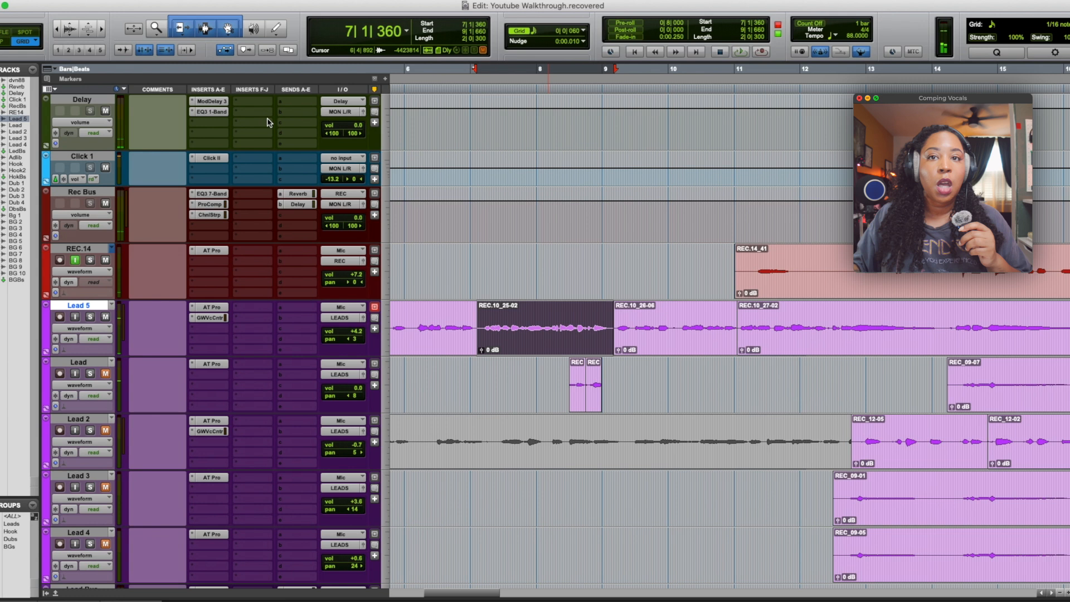
- Reselect the REC.10_25-02 clip on Lead 5 and show the REC.14 playlists to compare takes for that line
left_click(550, 378)
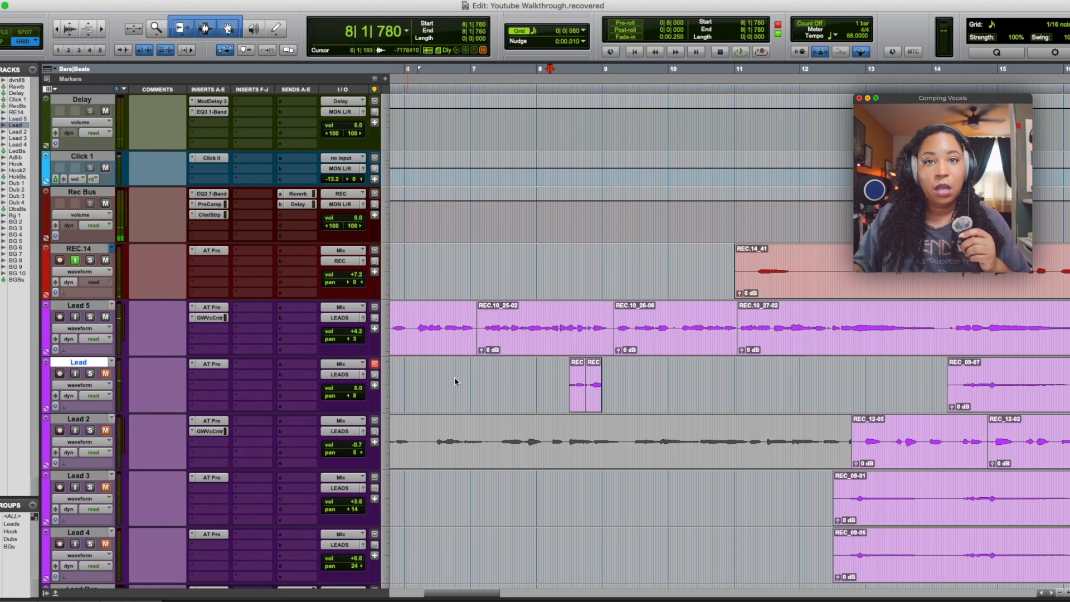
left_click(485, 340)
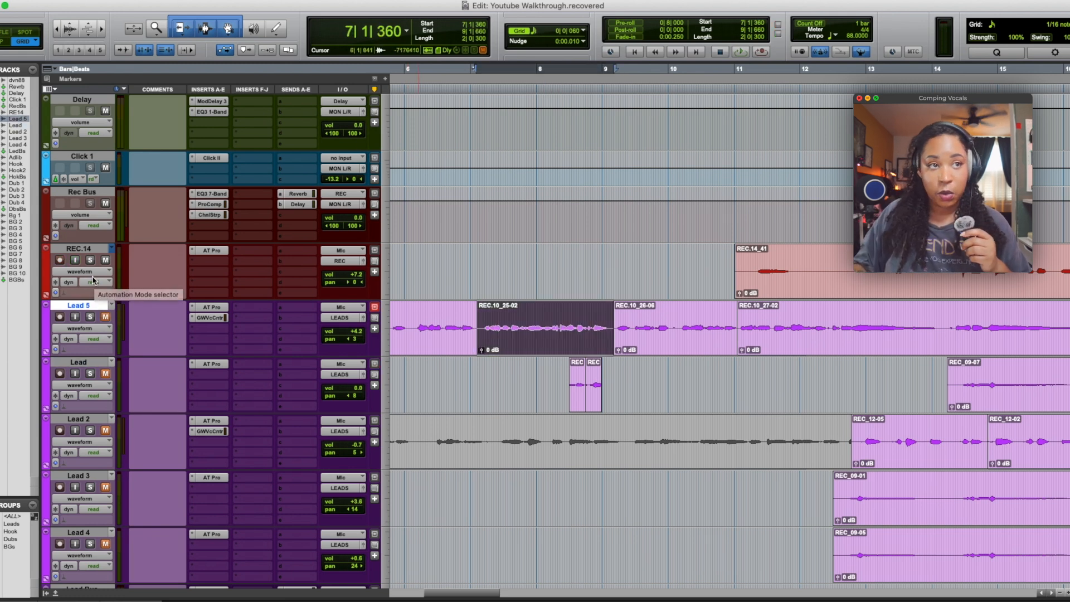
left_click(89, 273)
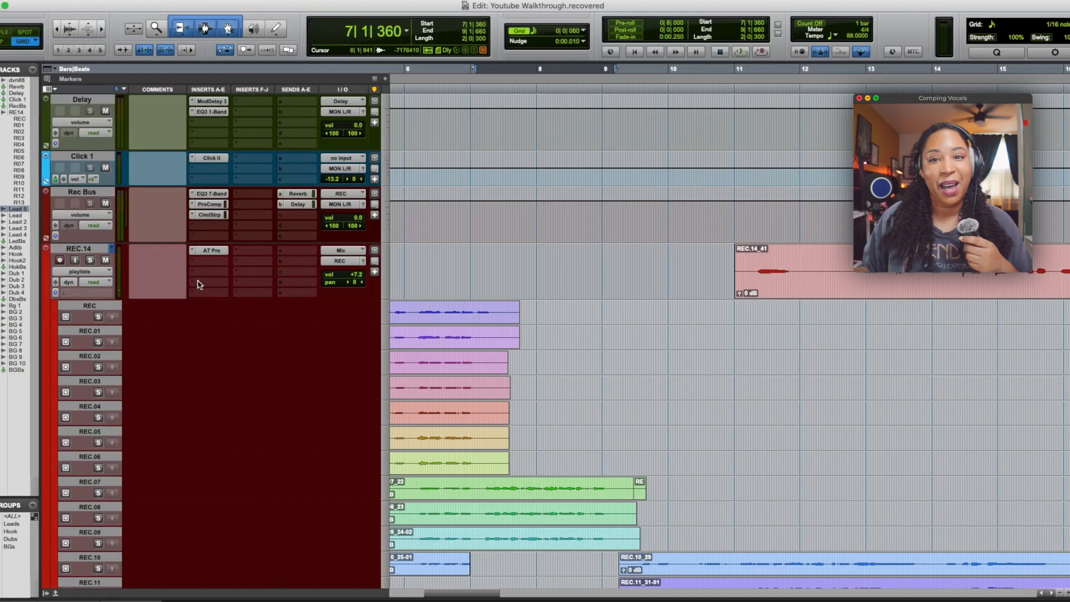
scroll(513, 319, "down", 10)
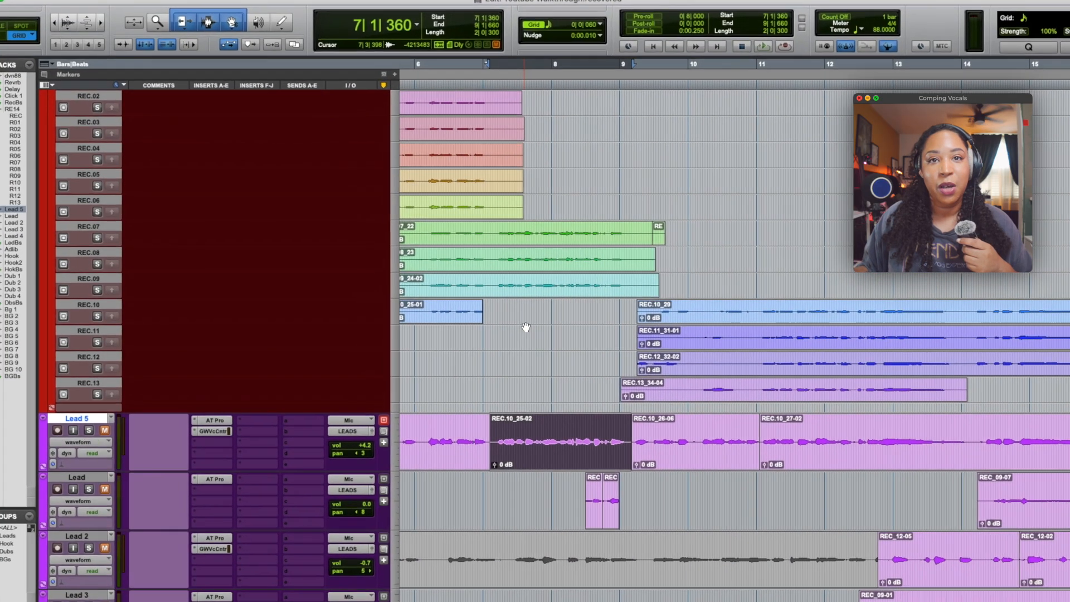
- Audition the second line on the REC.07, REC.08 and REC.09 takes in turn, soloing each one, and stop playback
scroll(526, 327, "up", 2)
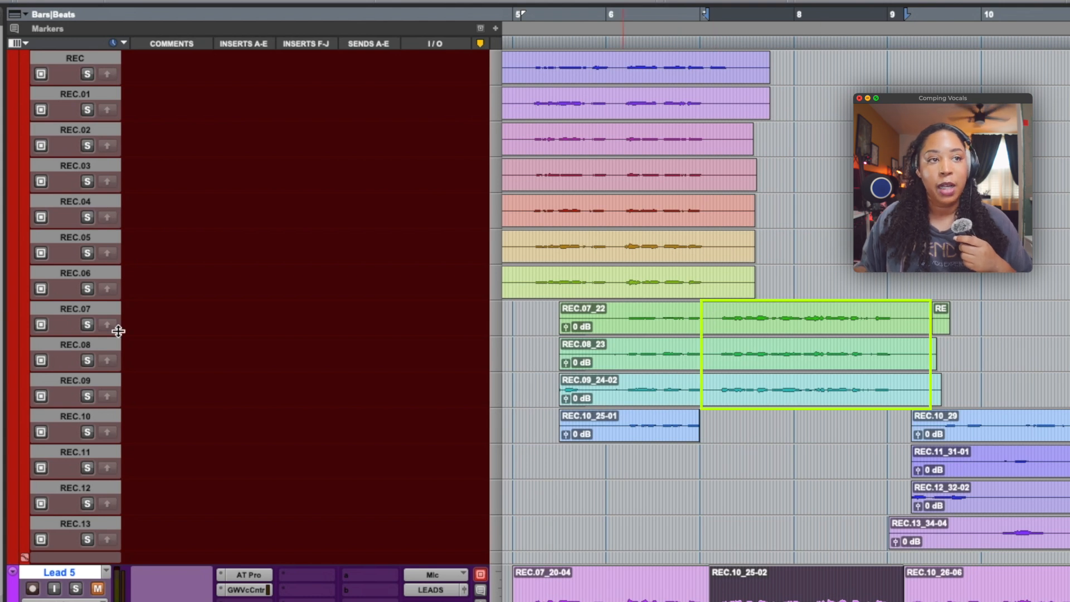
left_click(721, 314)
key("space")
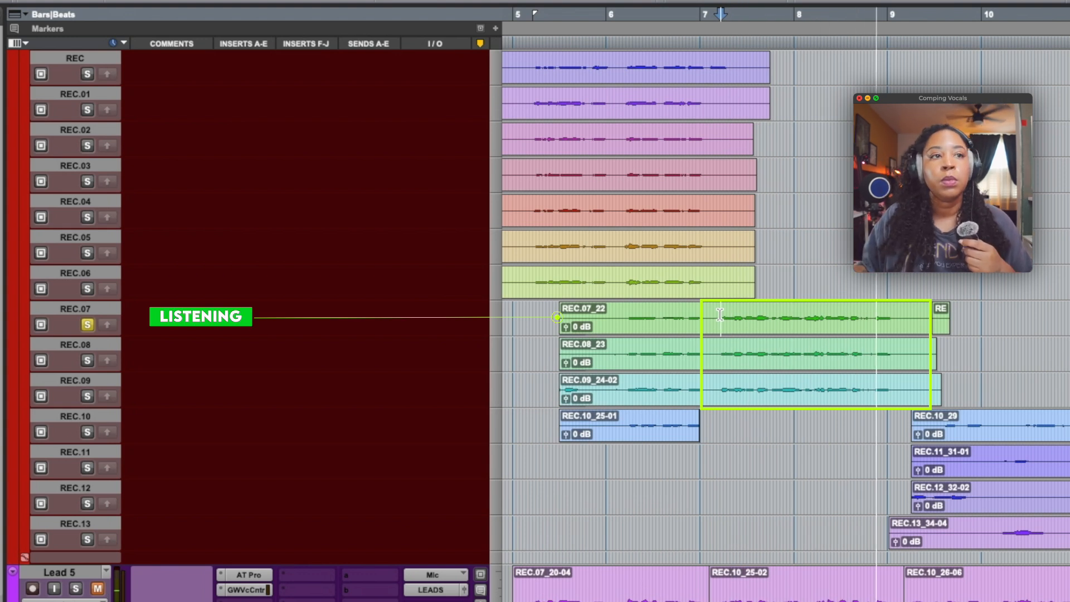
left_click(82, 362)
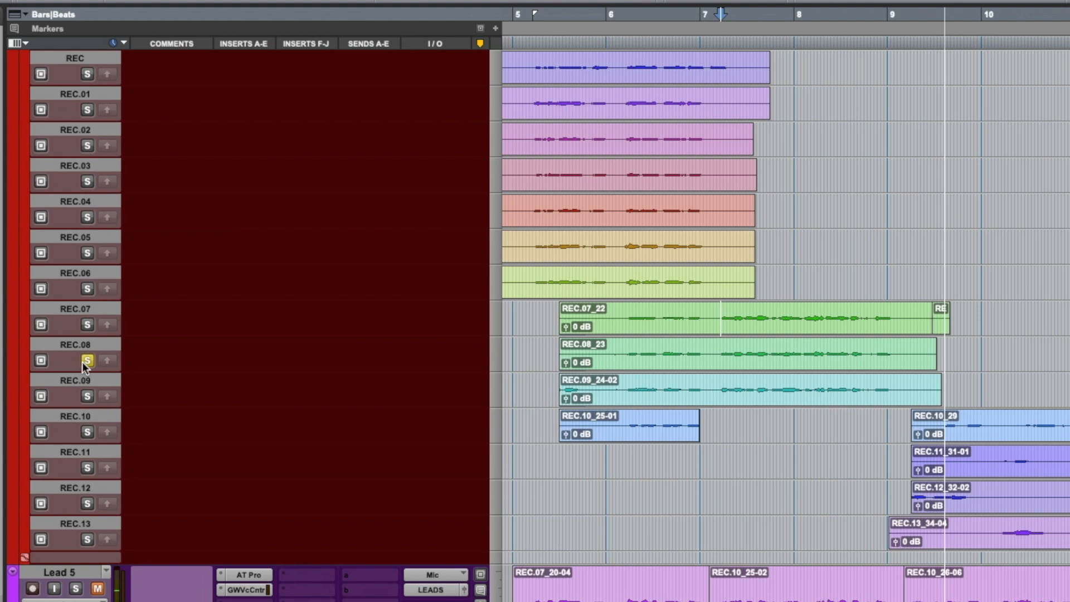
left_click_drag(713, 356, 911, 362)
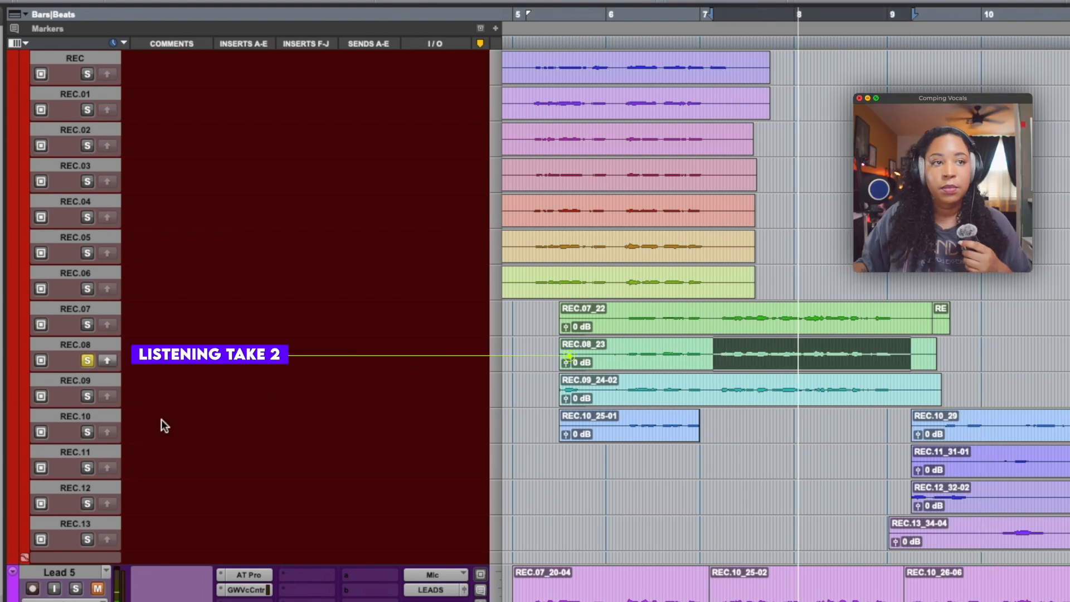
left_click(88, 396)
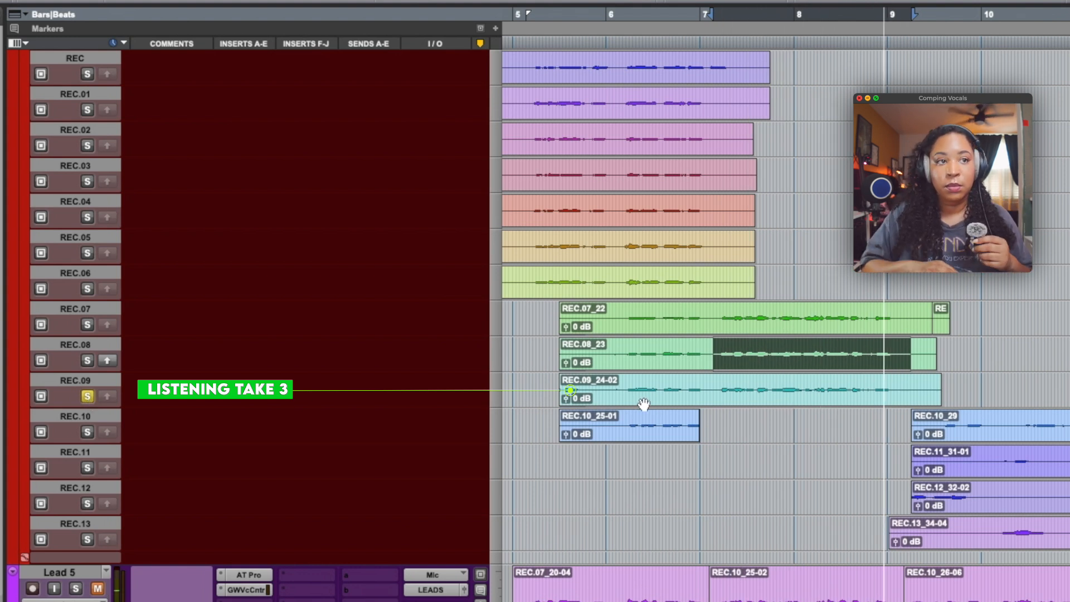
key("space")
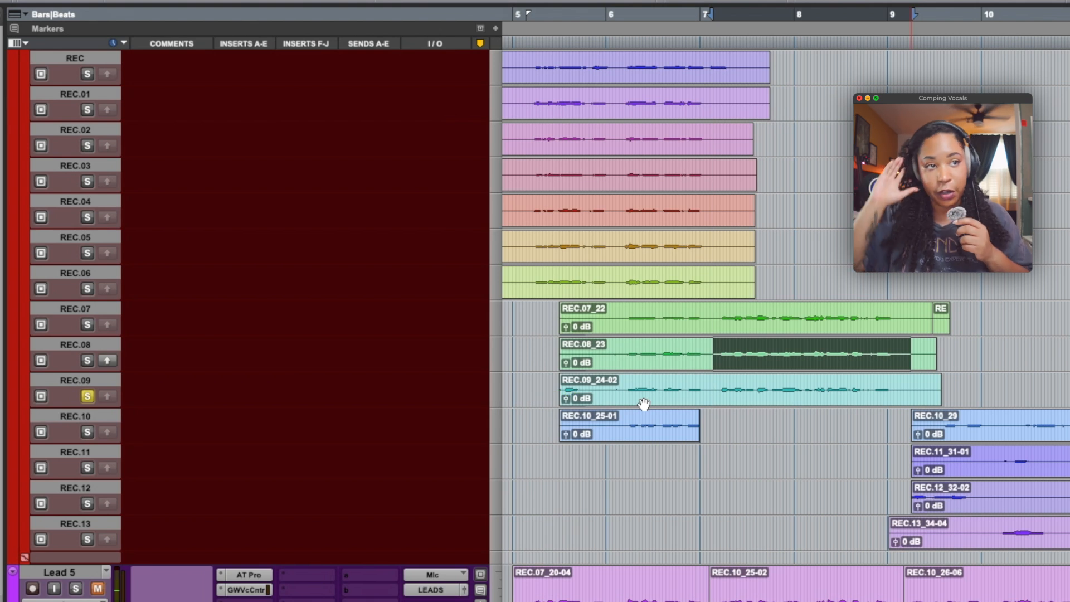
- Select the second line in the REC.09_24-02 take and copy that selection up to REC.14's main playlist
left_click_drag(715, 388, 902, 396)
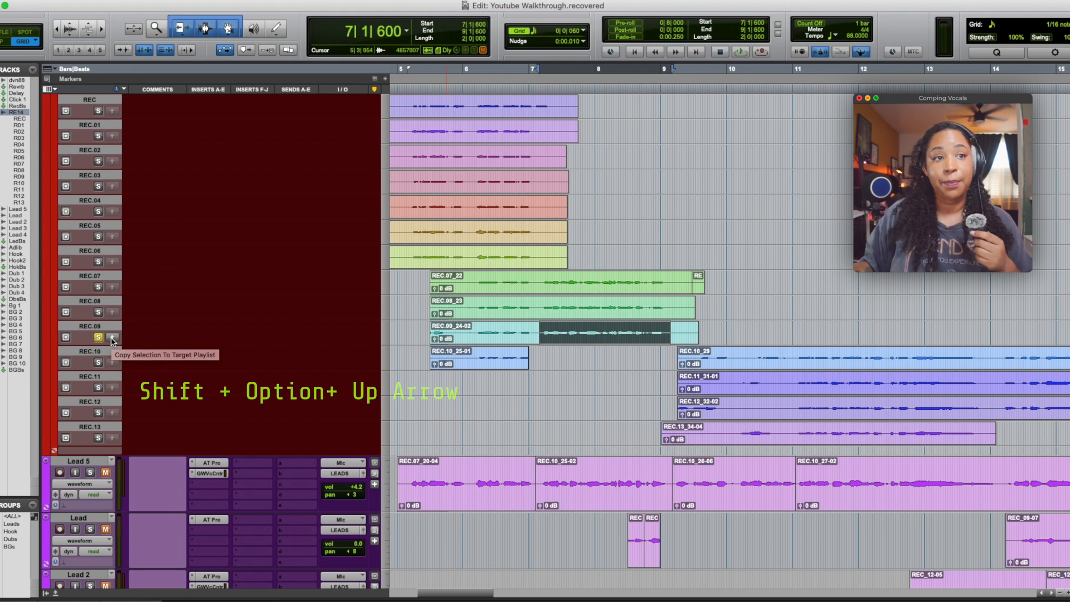
scroll(466, 265, "up", 12)
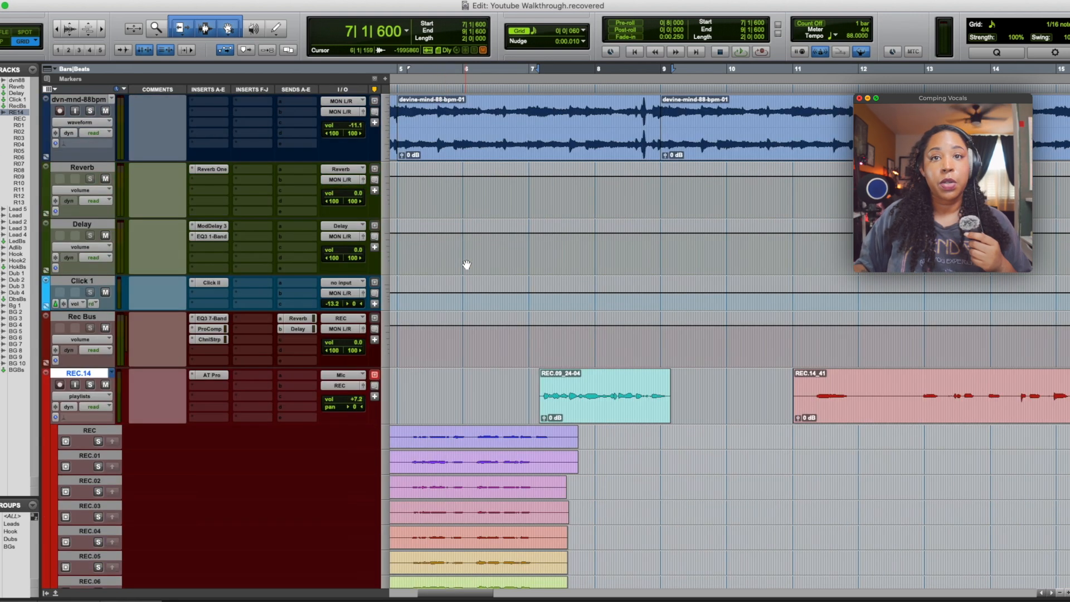
scroll(466, 266, "down", 7)
scroll(466, 265, "down", 4)
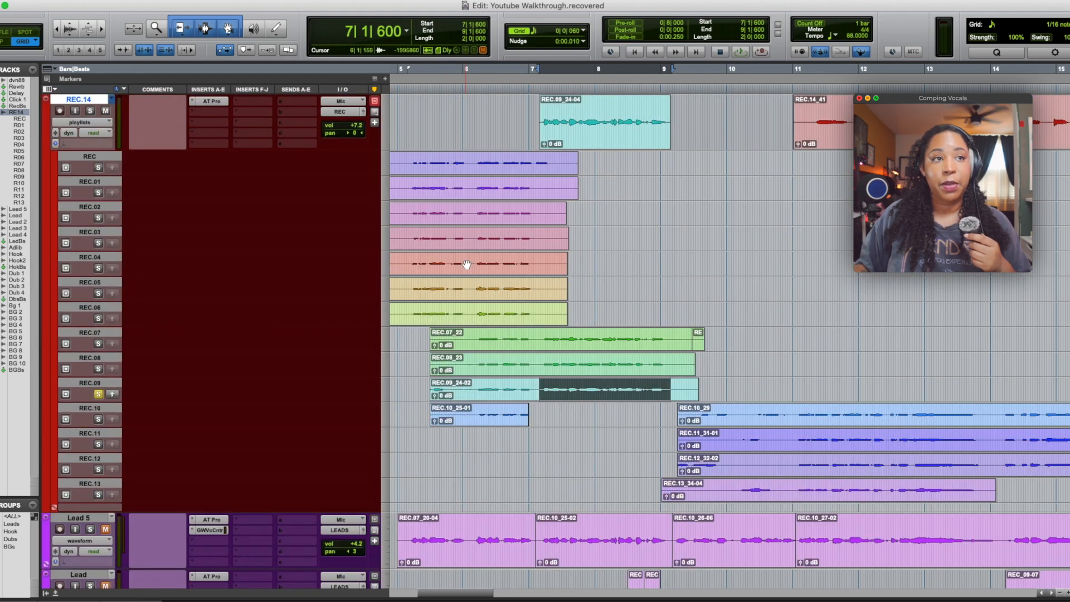
scroll(466, 265, "up", 6)
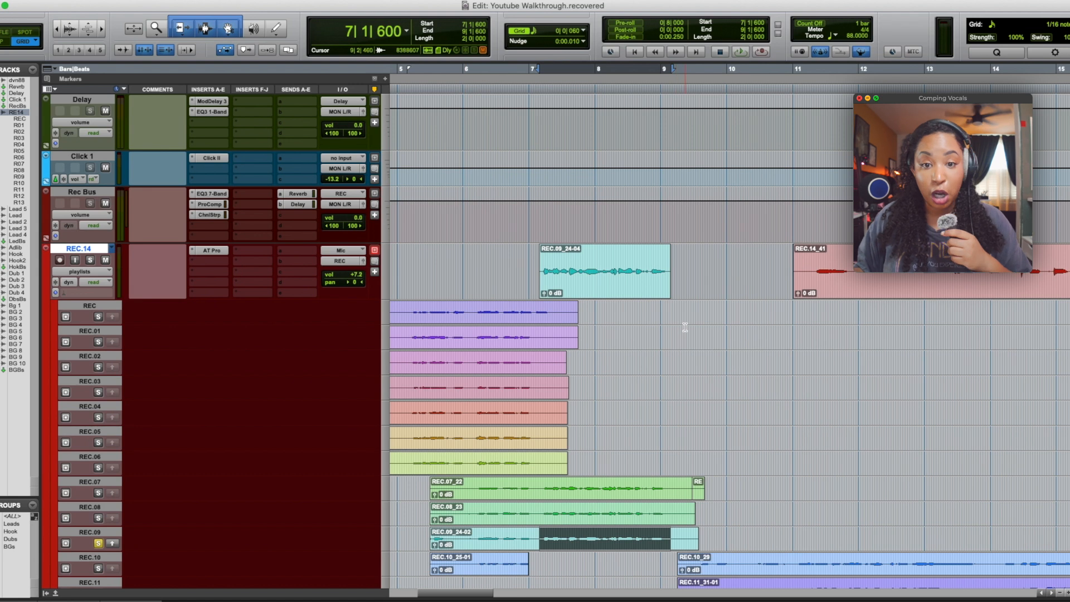
scroll(612, 360, "down", 2)
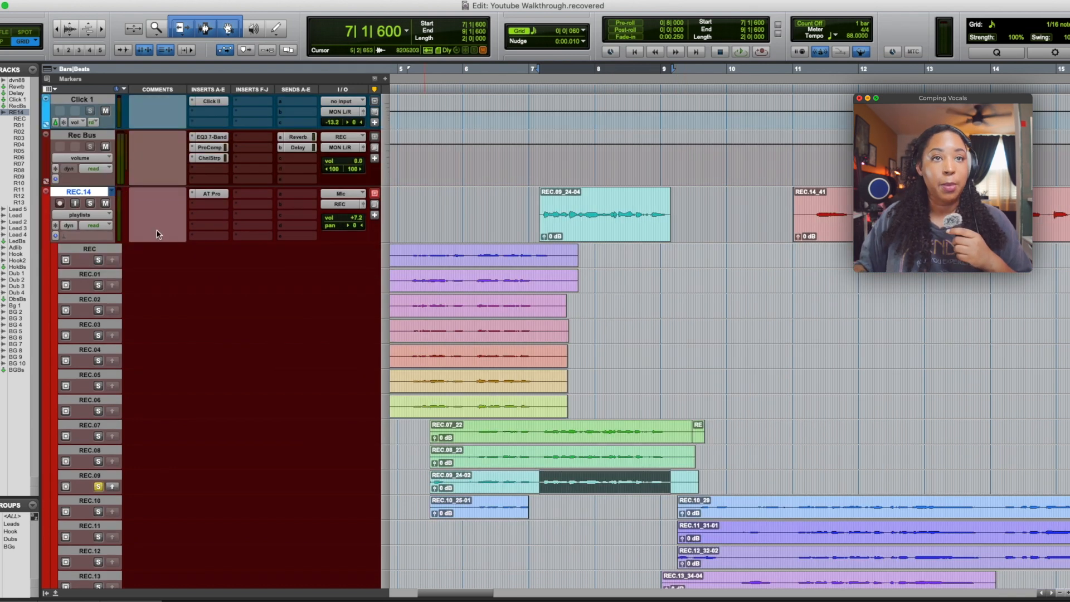
- Return REC.14 to waveform view, select the REC.10_25-02 clip on Lead 5 and enlarge both versions of the line for comparison
left_click(96, 217)
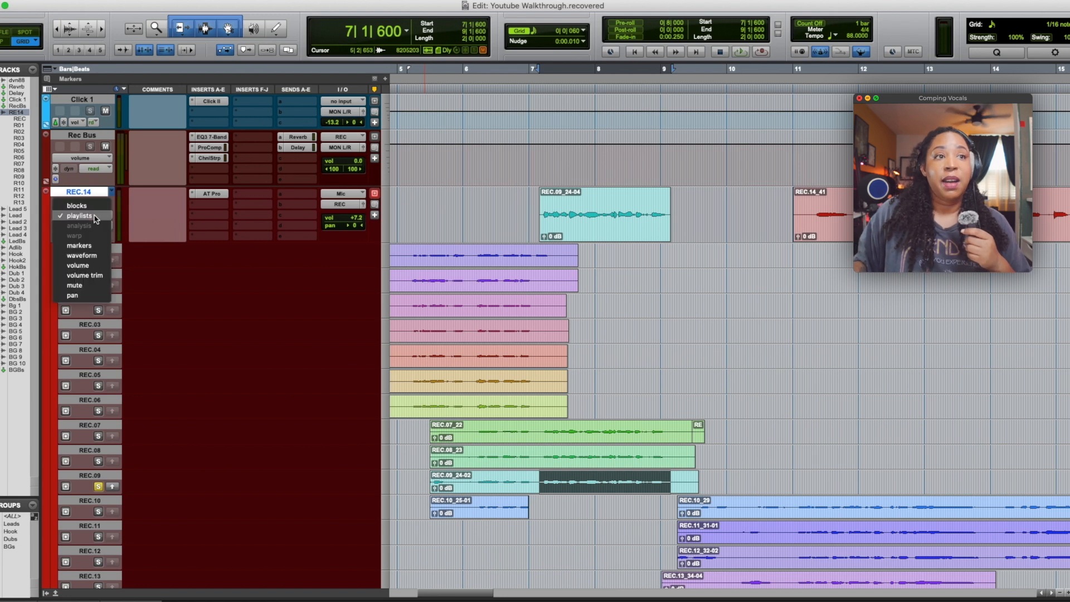
left_click(82, 255)
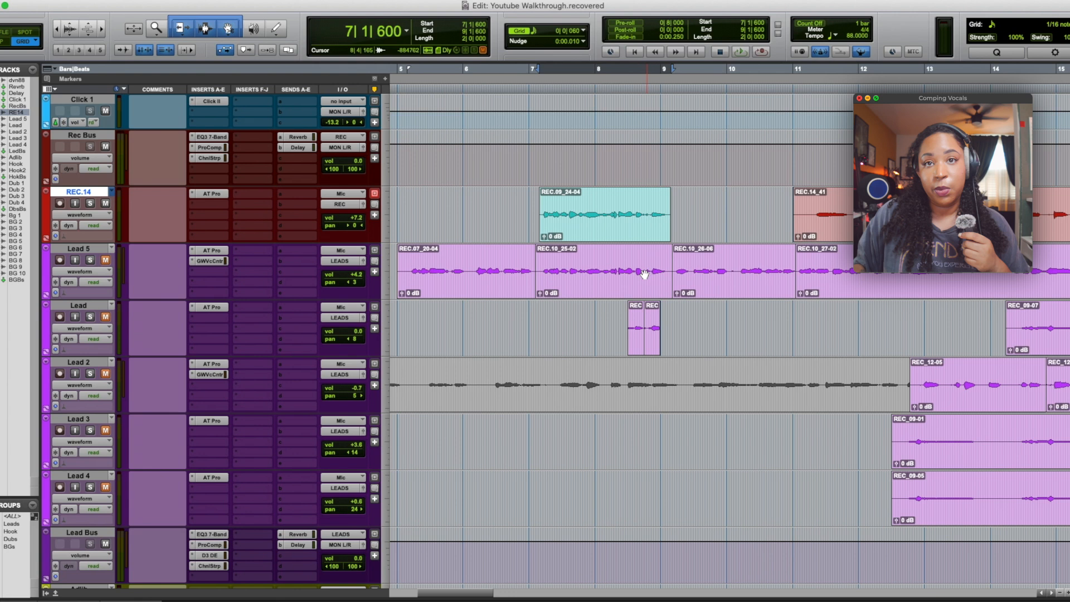
left_click(599, 286)
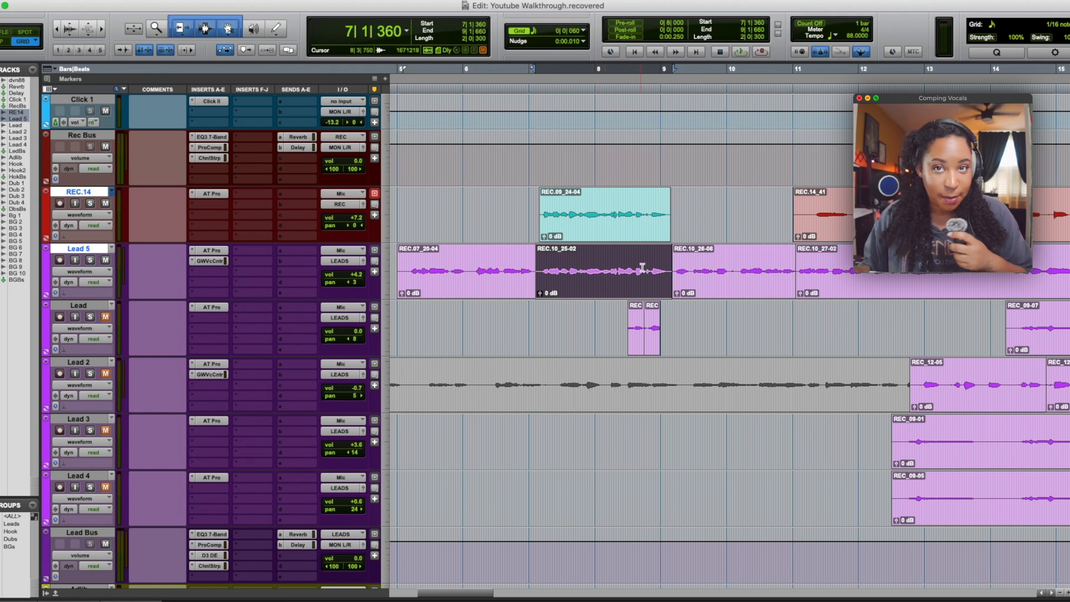
scroll(640, 270, "down", 2)
key("F5")
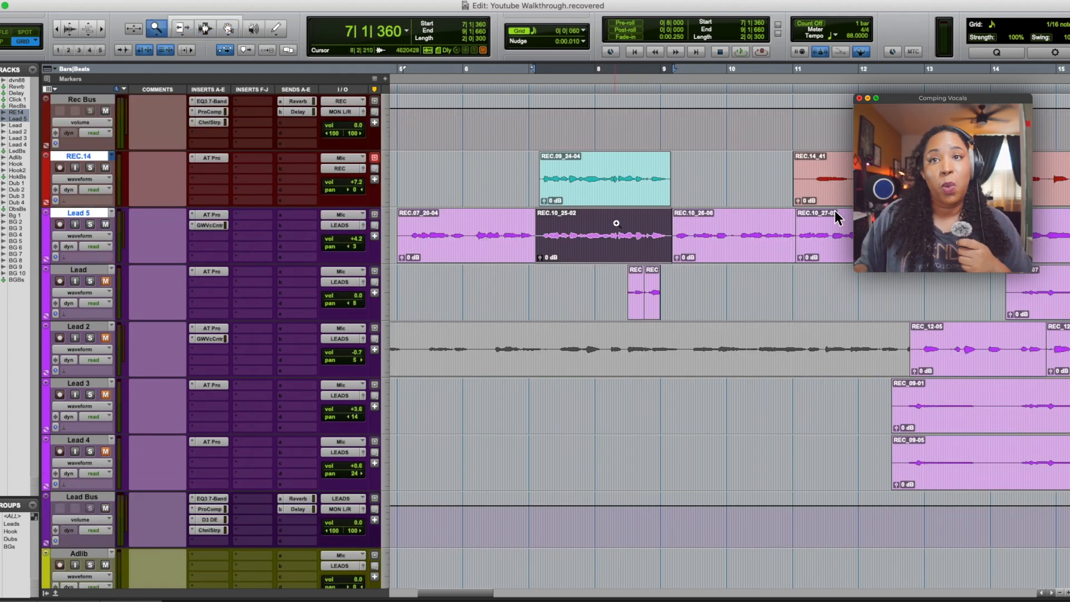
left_click(617, 223)
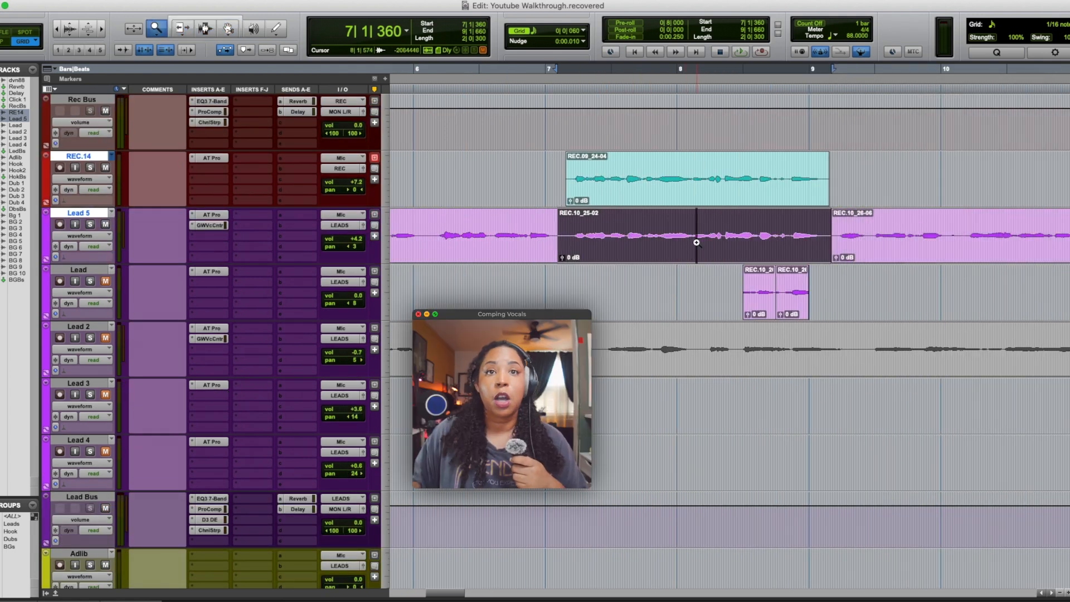
left_click(697, 242)
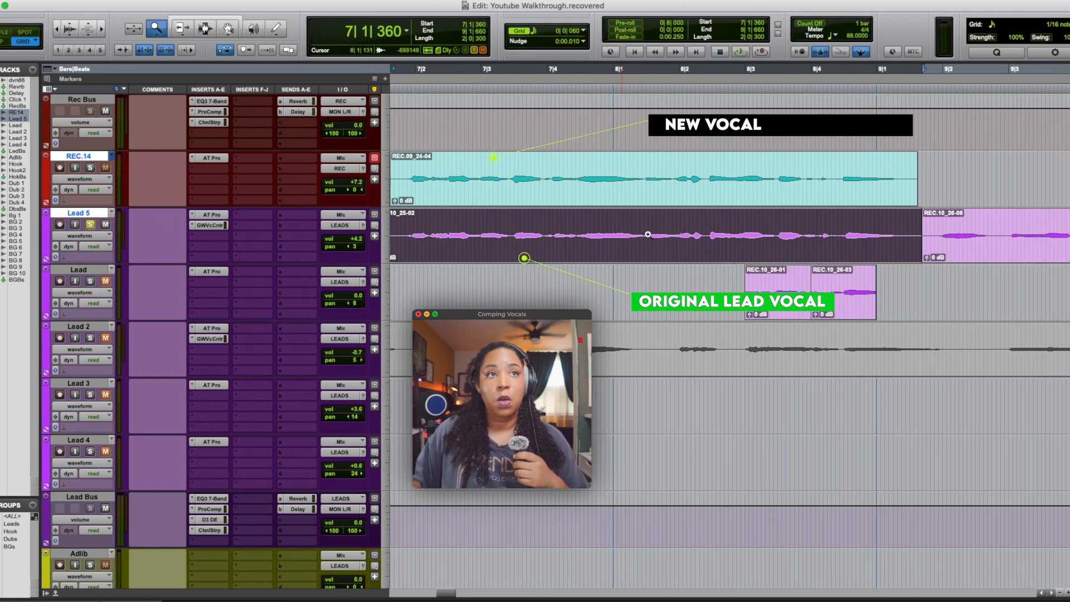
left_click(198, 18)
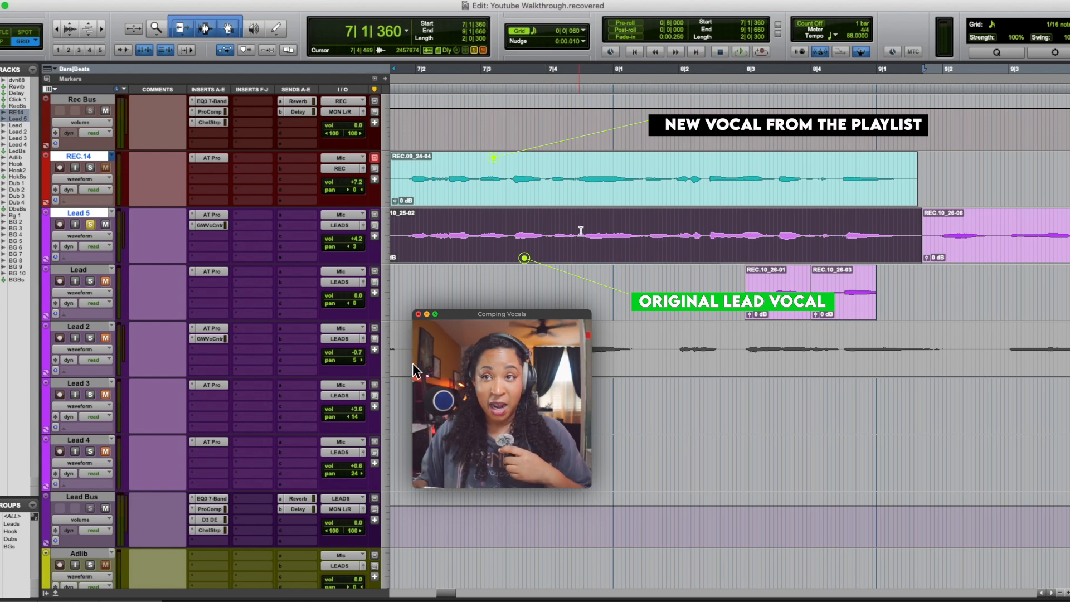
- Listen to the original second line on the soloed Lead 5 track from its early phrases onward
left_click(510, 231)
key("space")
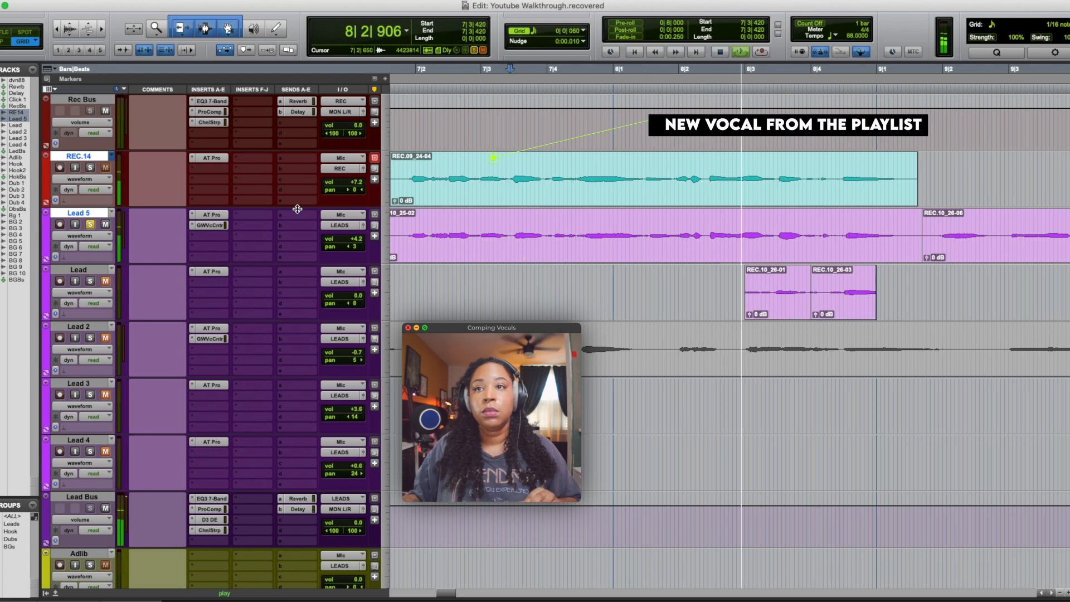
key("space")
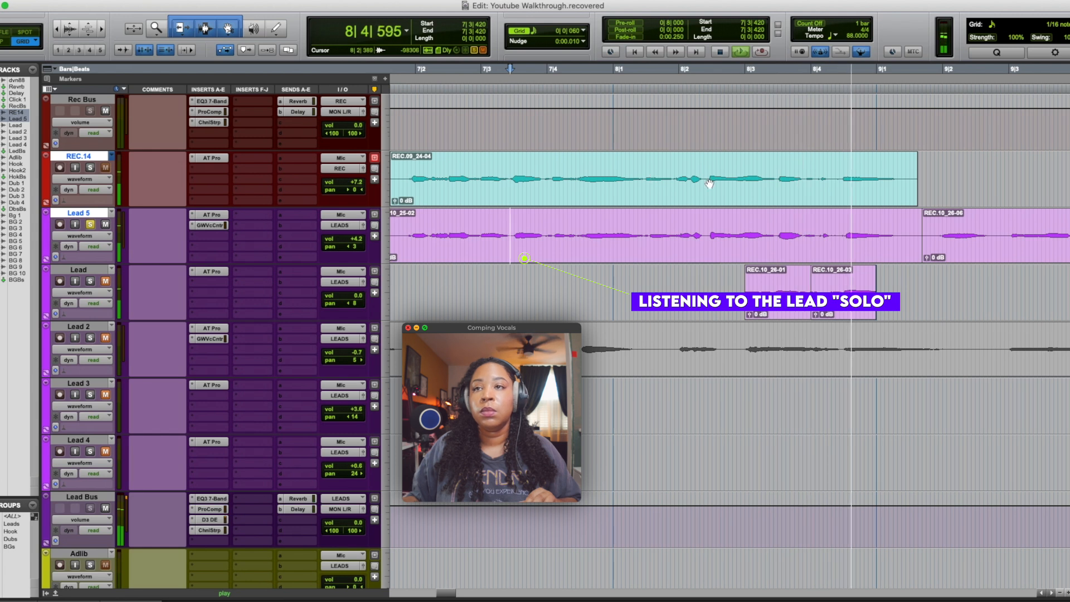
- Move the ending of the copied REC.09 take from REC.14 onto Lead 5, replacing the original ending, and play the line back
left_click_drag(708, 179, 907, 195)
left_click_drag(783, 196, 783, 252)
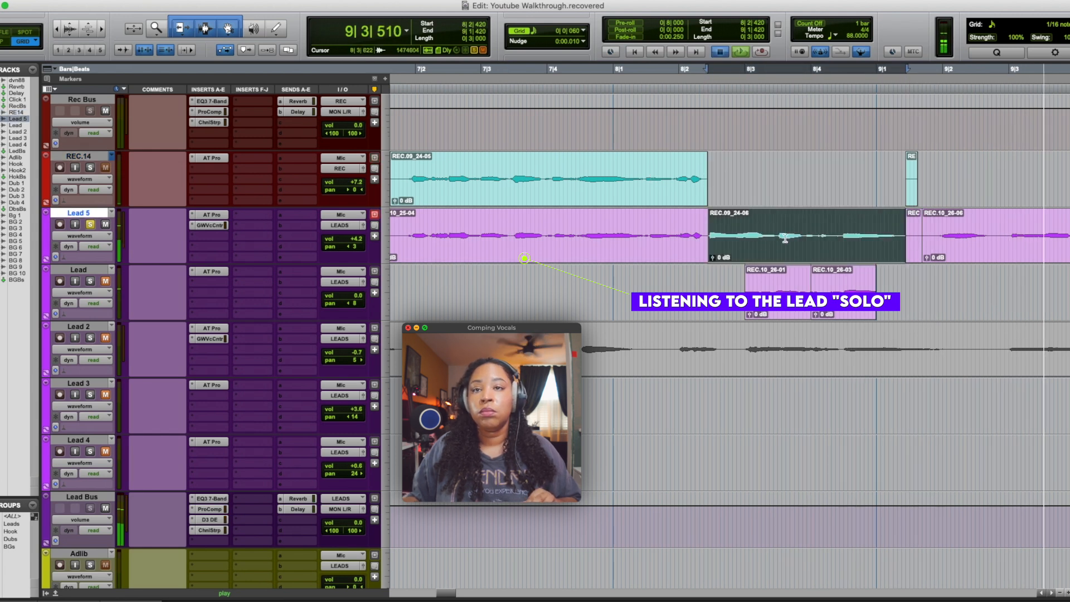
key("space")
key("space")
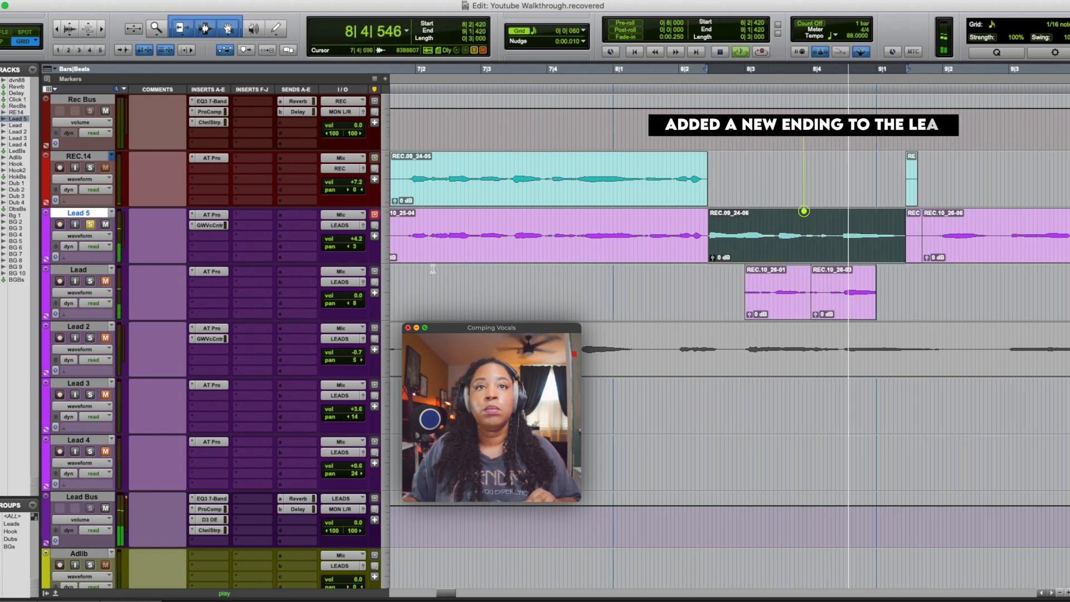
left_click(408, 93)
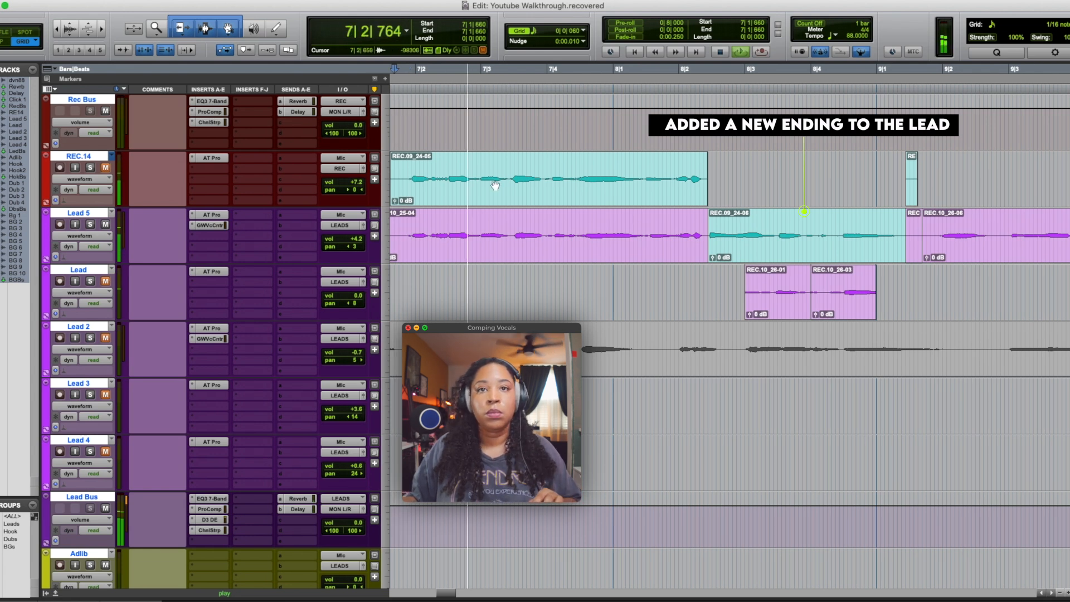
- Delete the leftover take pieces on REC.14 and the sliver after Lead 5's new ending, and fade out the new ending
left_click(630, 199)
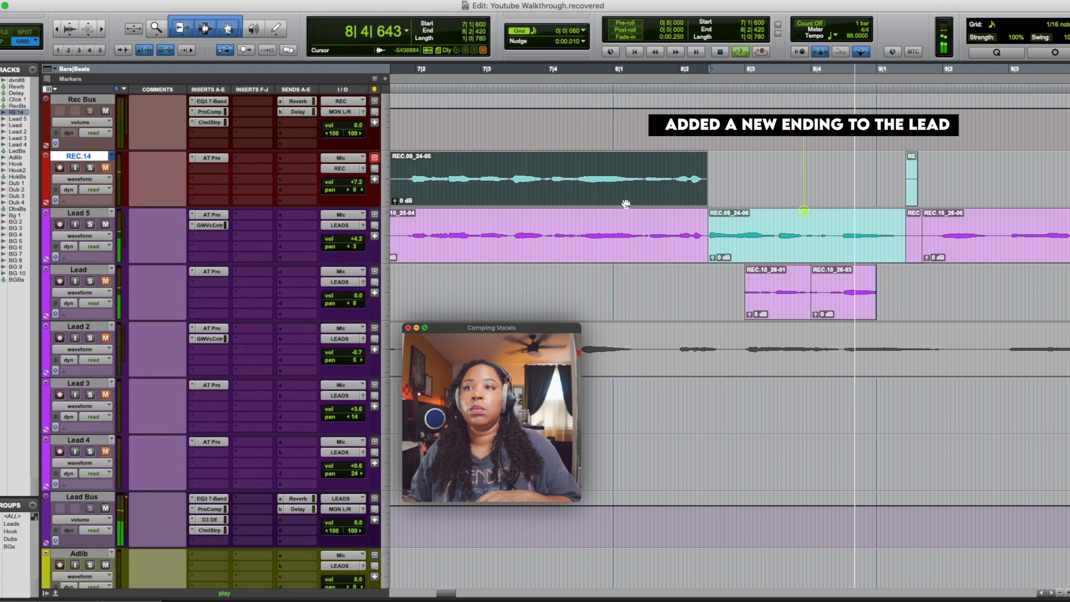
key("Delete")
left_click(909, 203)
key("Delete")
left_click(909, 248)
key("Delete")
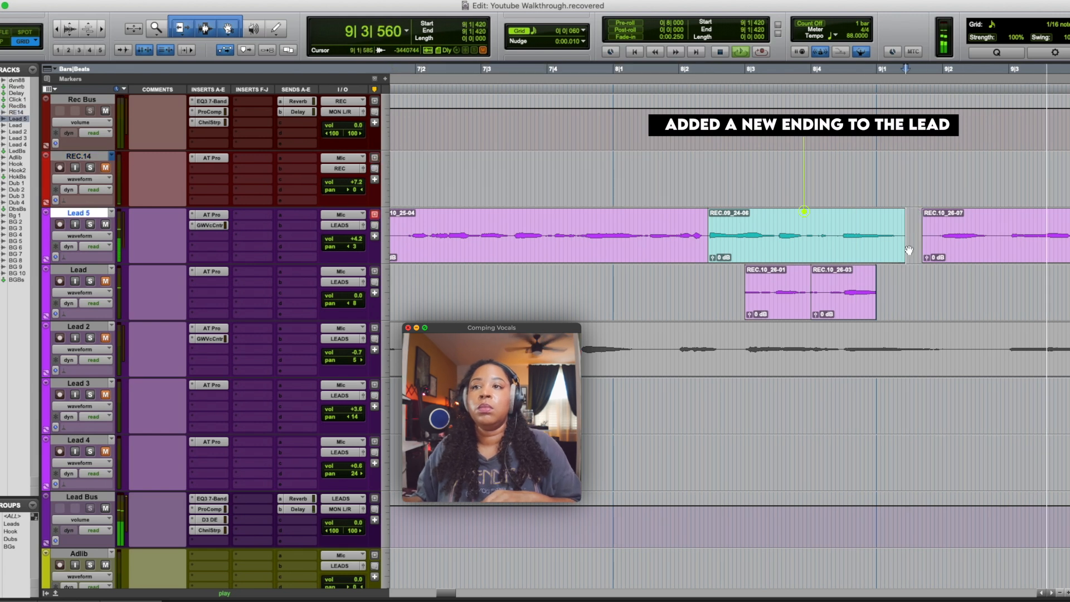
left_click(903, 216)
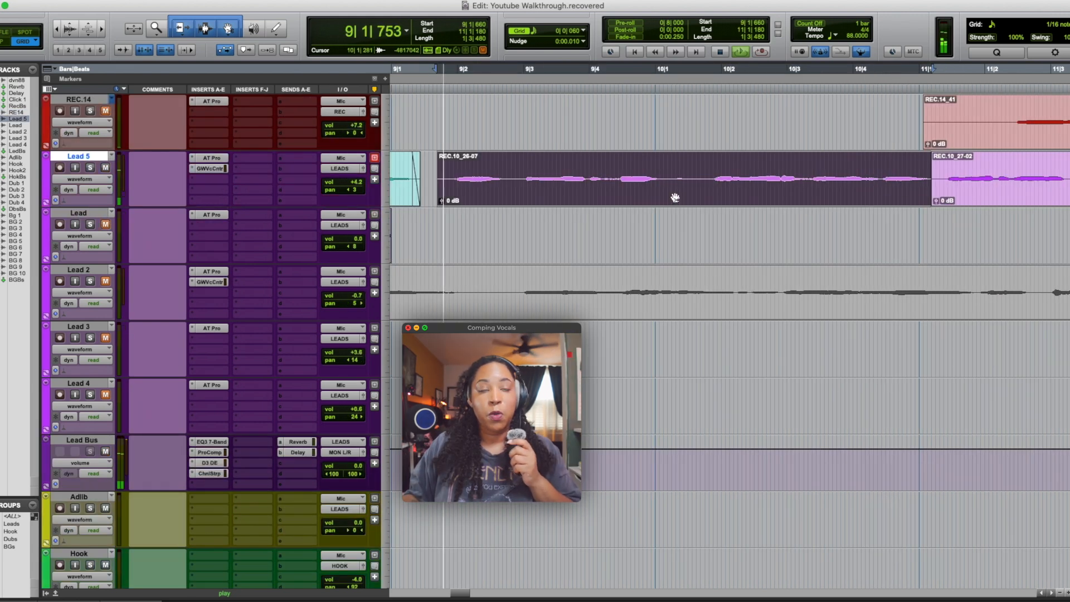
- Stop playback, move the REC.10_26-07 clip from Lead 5 up to REC.14 and show that track's playlists
key("space")
left_click_drag(676, 197, 676, 149)
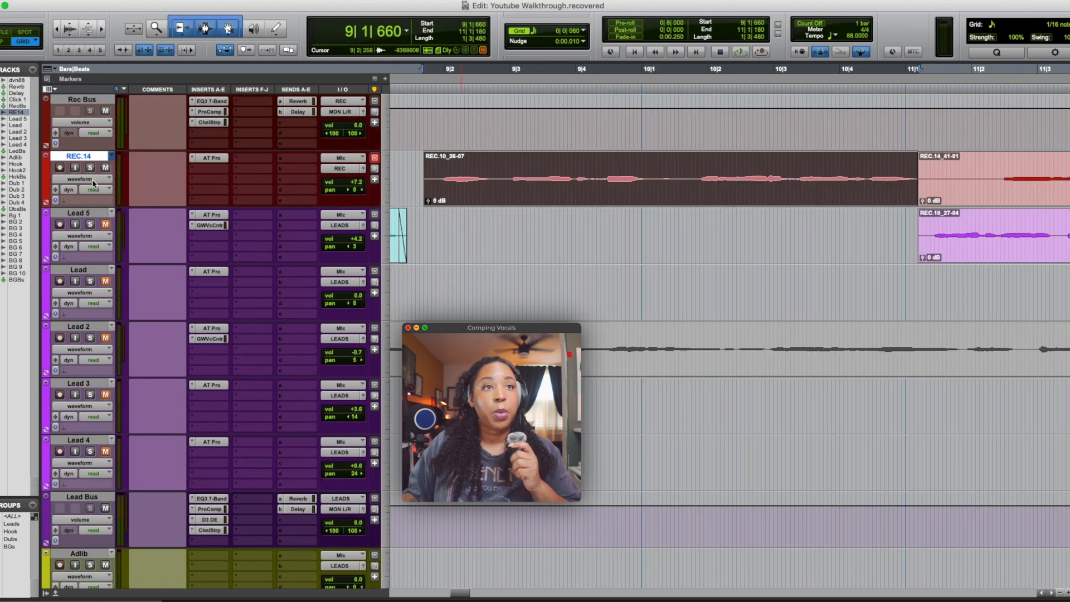
left_click(94, 180)
left_click(86, 142)
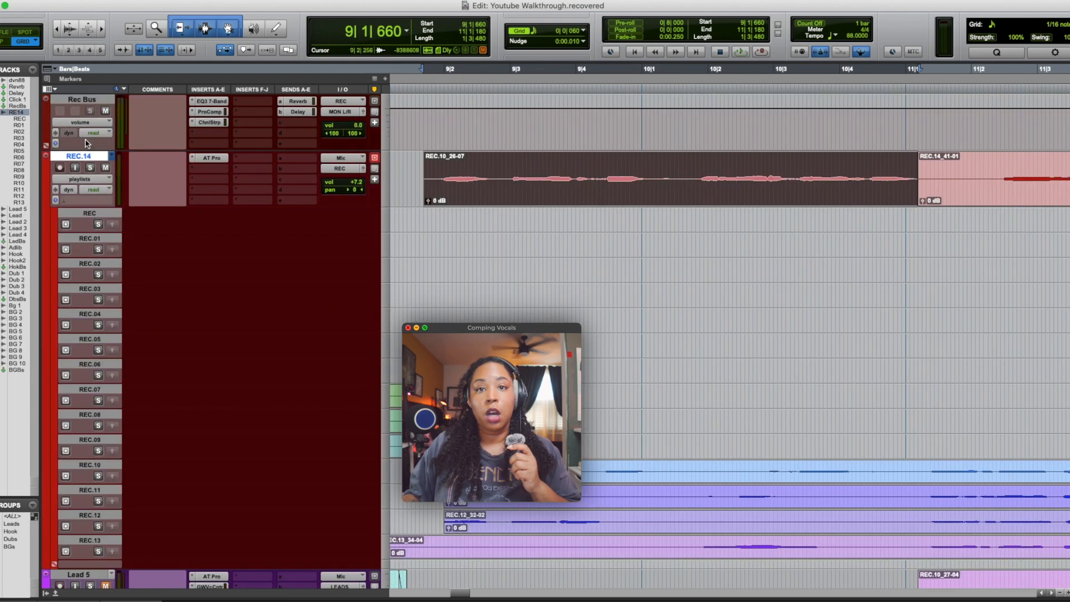
- Look through the REC.14 playlists for alternative takes of the third line and listen to the REC.10_26-07 clip
scroll(508, 413, "down", 3)
scroll(507, 412, "up", 1)
scroll(508, 412, "down", 4)
scroll(508, 412, "up", 4)
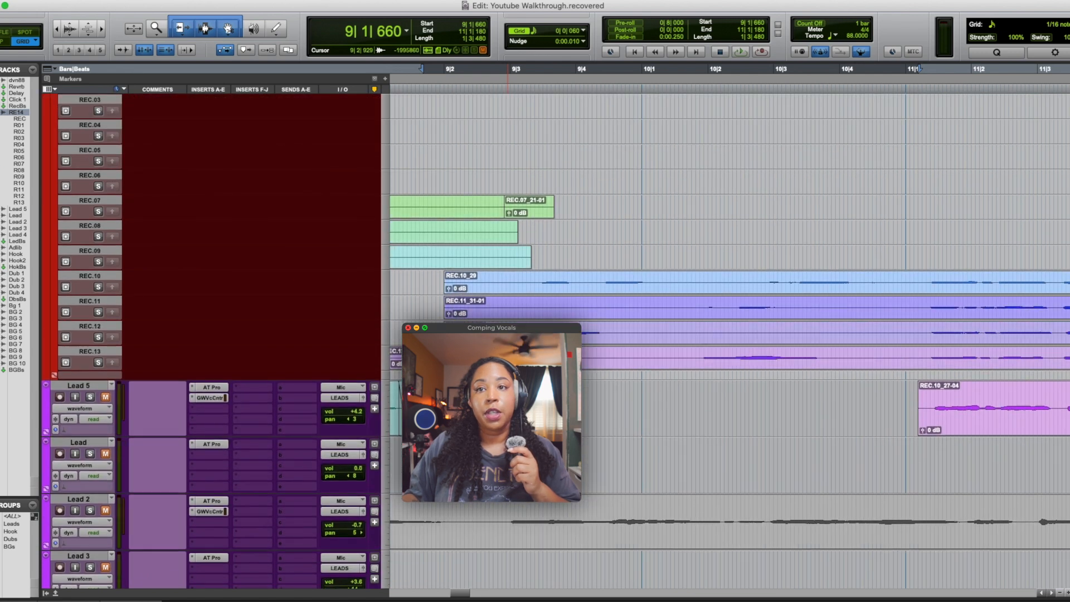
scroll(507, 412, "up", 2)
scroll(508, 413, "down", 4)
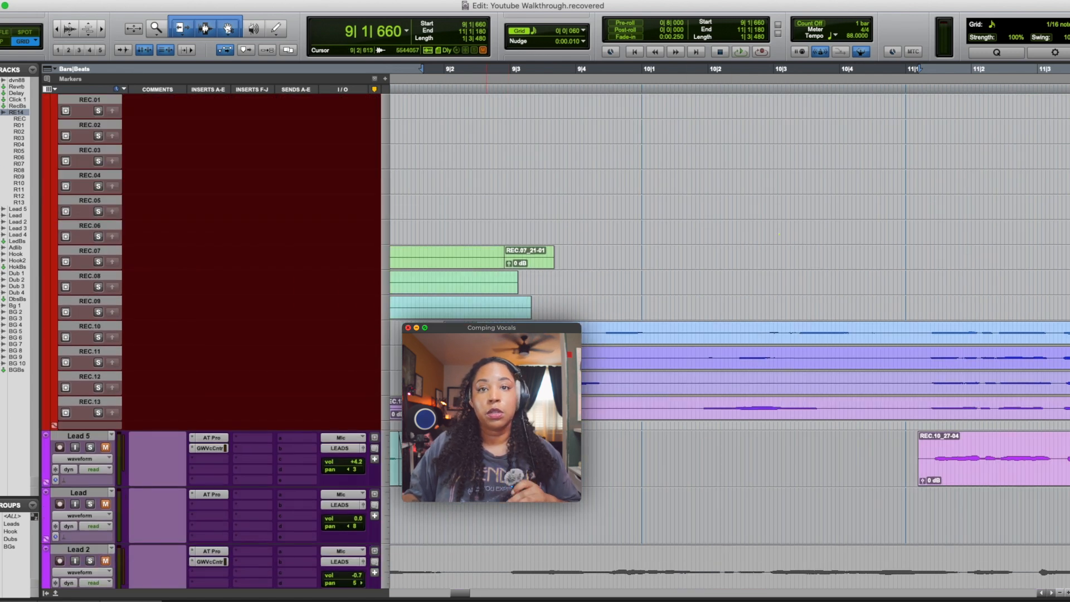
key("space")
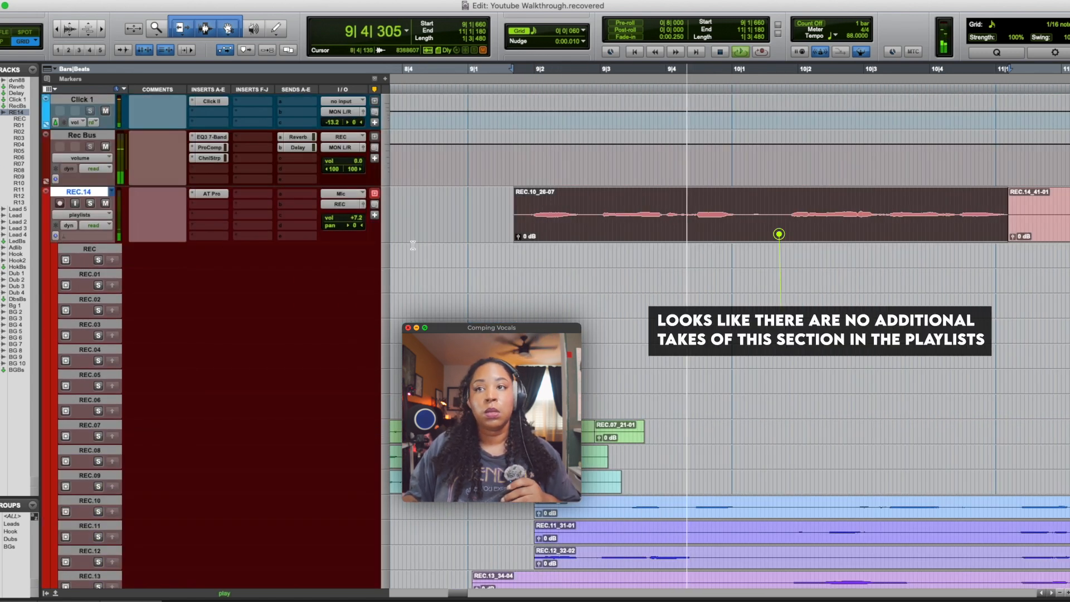
key("space")
- Switch REC.14 back to waveform view and move the REC.10_26-07 clip back down to Lead 5
left_click(106, 226)
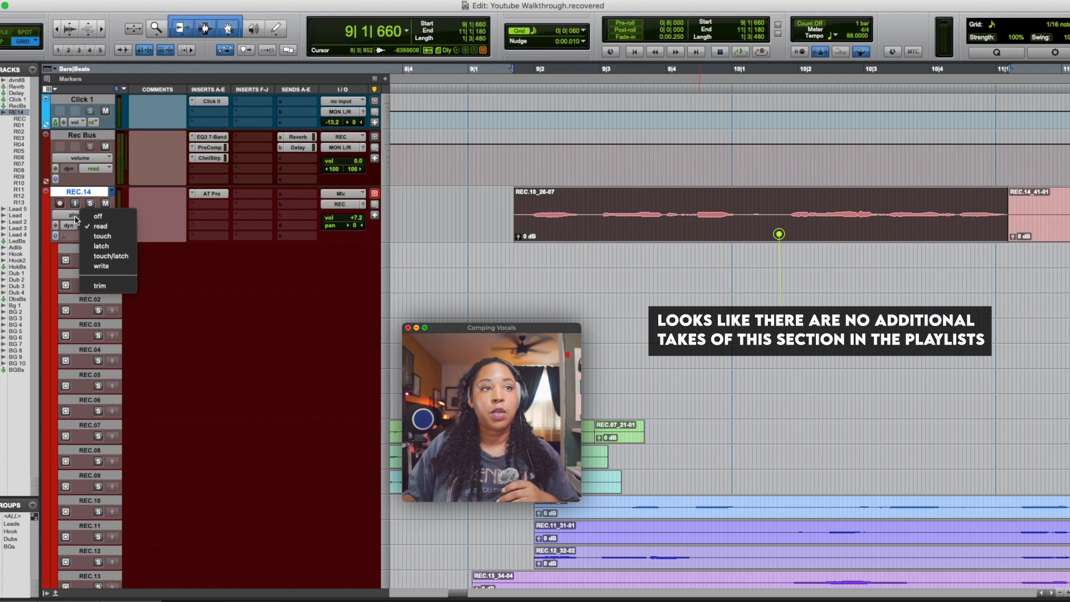
left_click(76, 219)
left_click(76, 217)
left_click(82, 256)
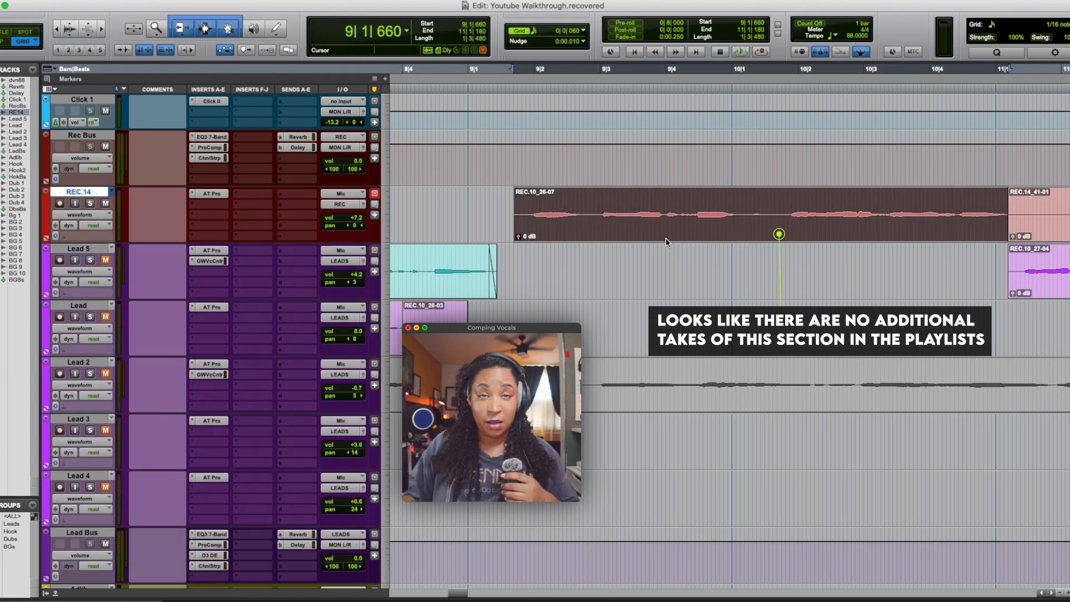
key("semicolon")
- Select the following line's clip, REC.10_27-04, on Lead 5
scroll(671, 268, "right", 5)
scroll(668, 267, "right", 5)
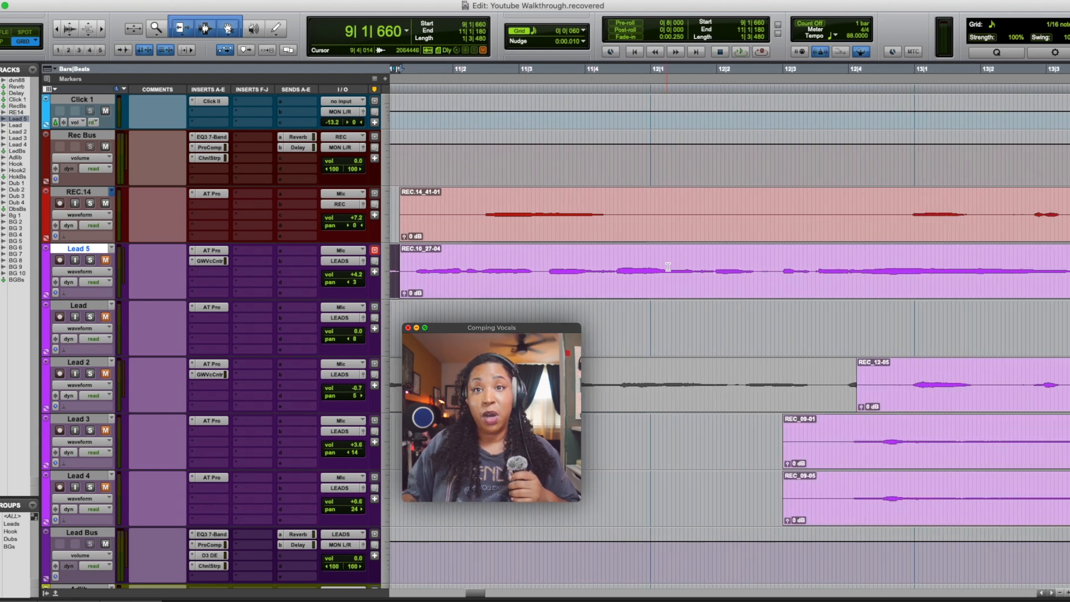
left_click(627, 293)
scroll(627, 295, "right", 3)
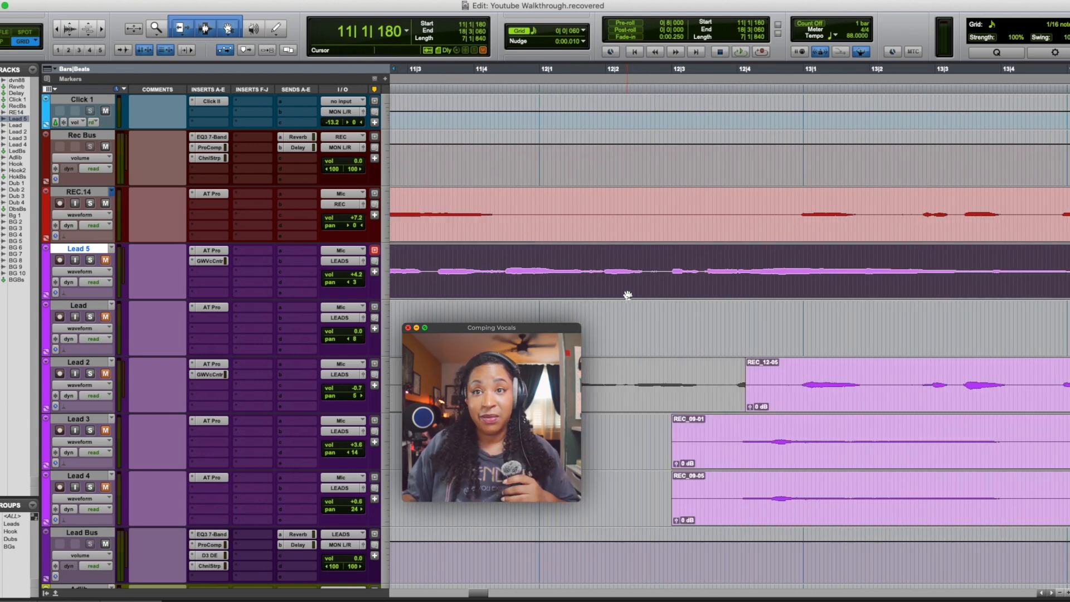
- Select the following line's clip, REC.10_27-05, on Lead 5 and listen to it
scroll(627, 295, "left", 8)
scroll(627, 294, "right", 15)
left_click(728, 266)
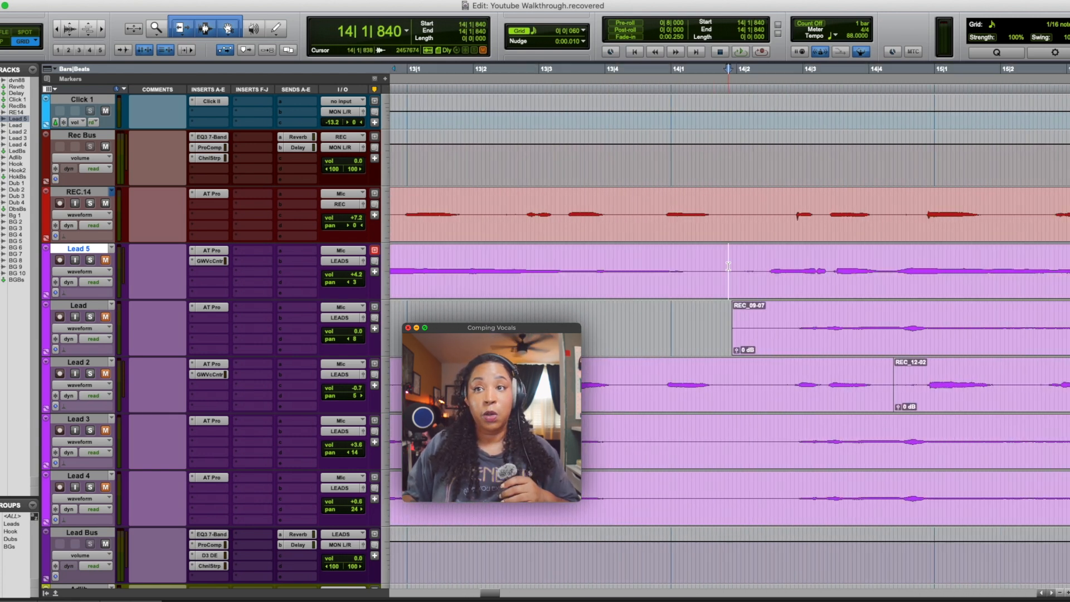
scroll(728, 266, "left", 2)
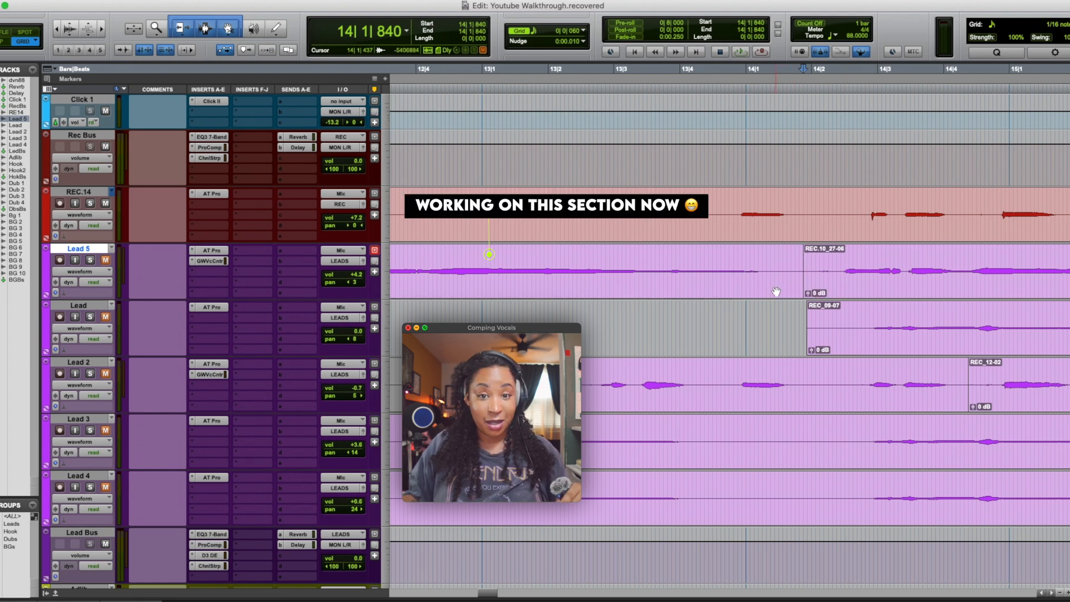
left_click(779, 285)
key("space")
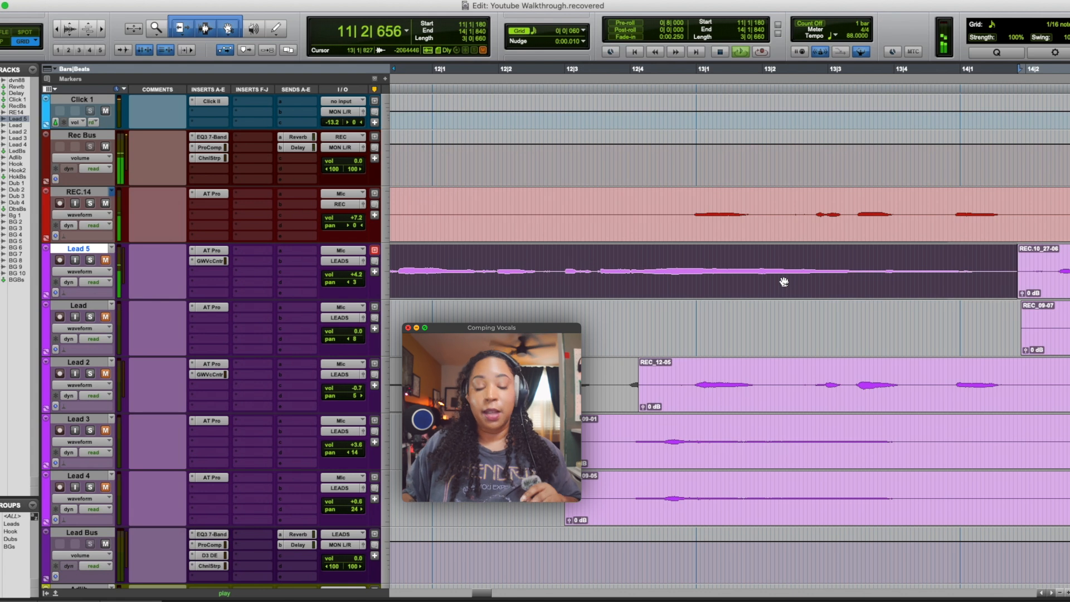
scroll(605, 253, "down", 1)
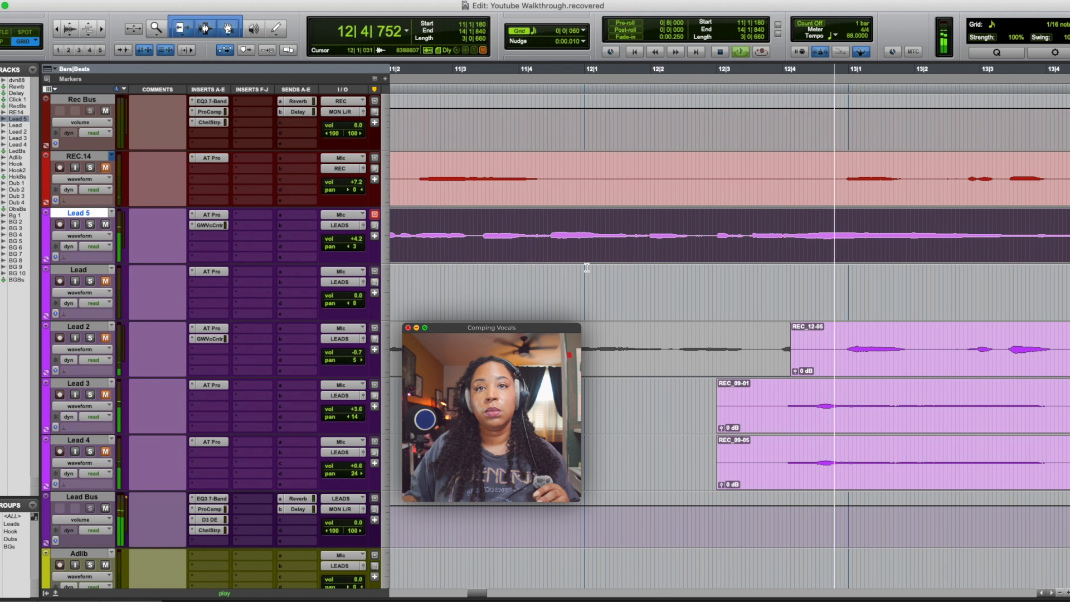
key("space")
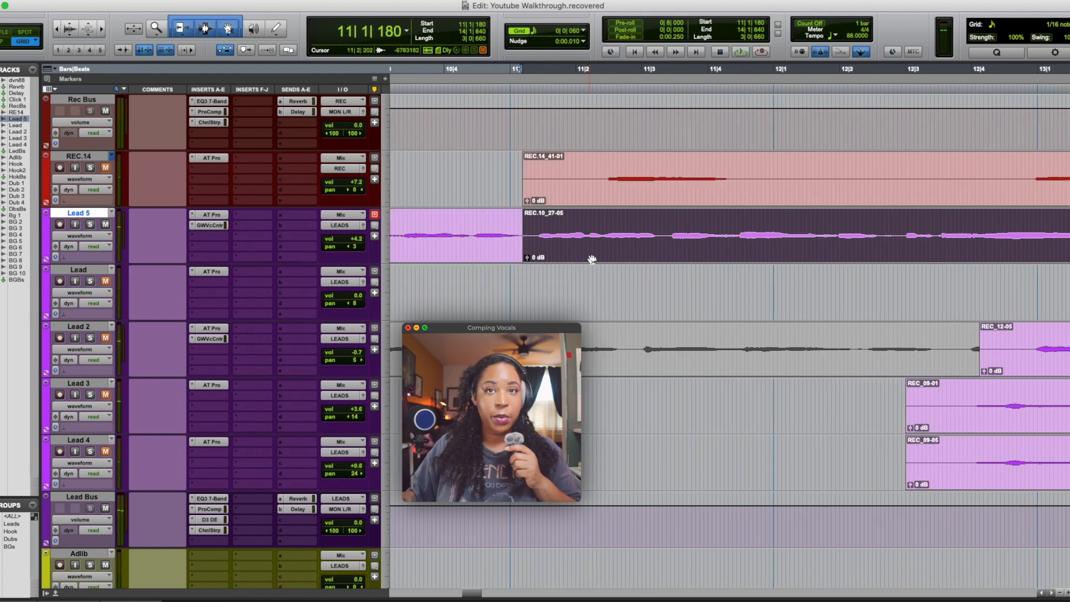
- Move the REC.10_27-05 clip from Lead 5 up to REC.14 and show that track's playlists
left_click_drag(592, 259, 590, 204)
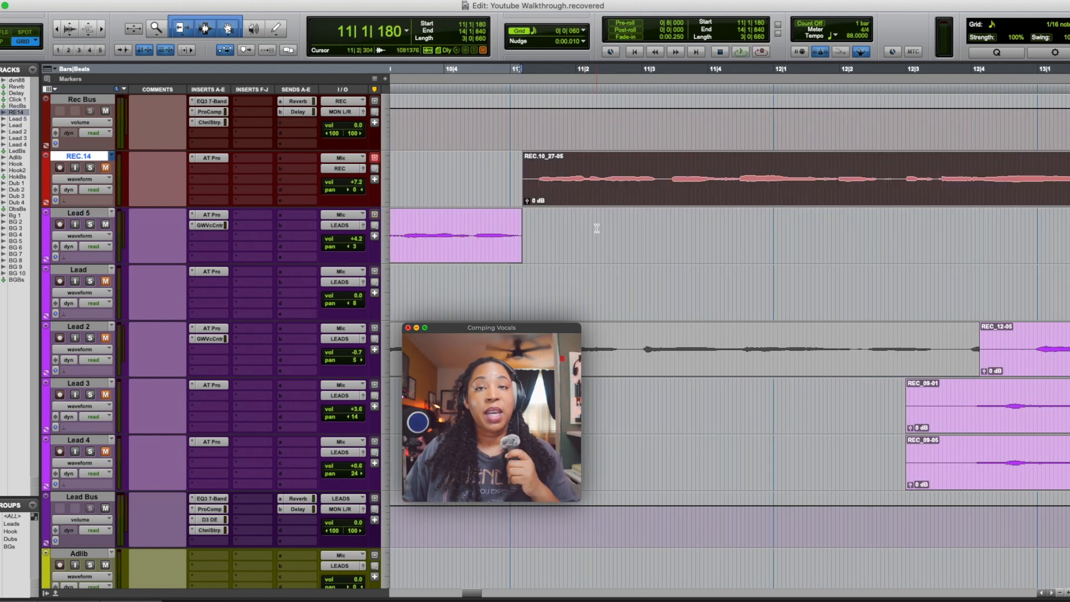
scroll(574, 189, "right", 6)
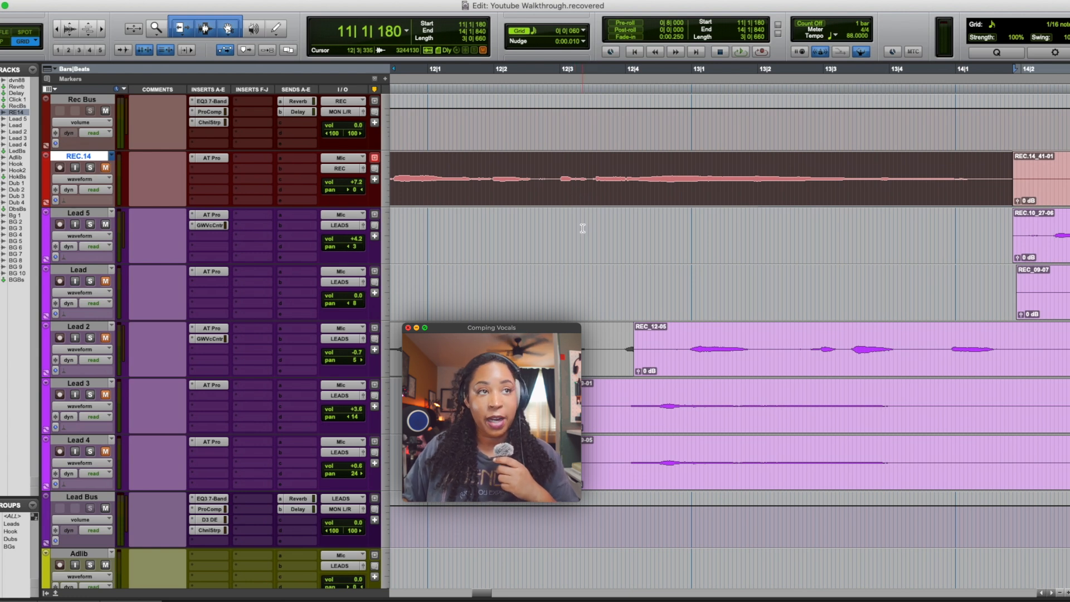
left_click(82, 179)
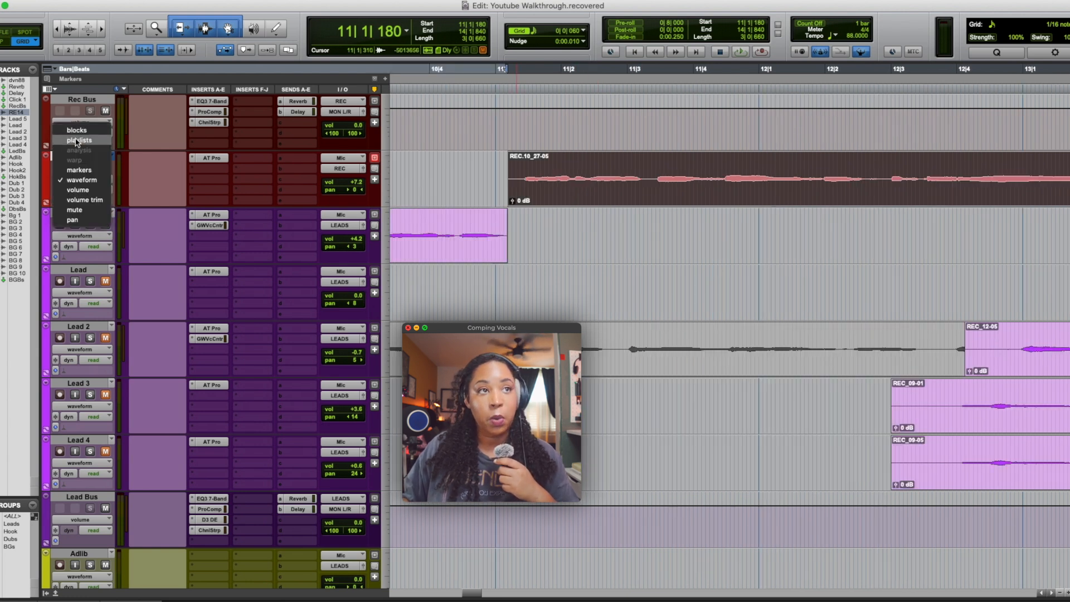
left_click(78, 141)
scroll(604, 320, "down", 2)
scroll(604, 320, "right", 1)
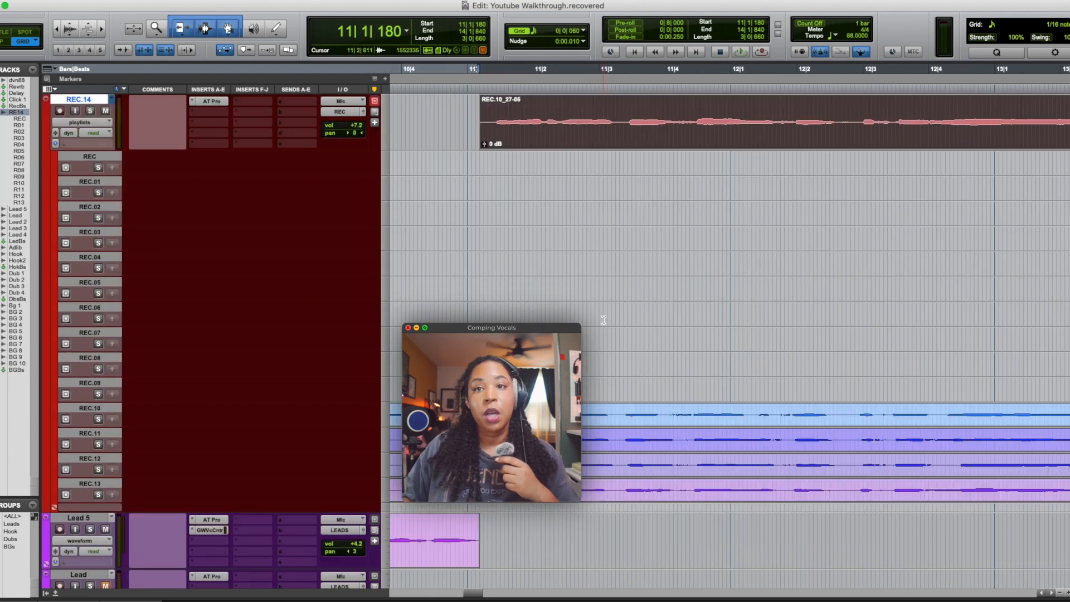
scroll(603, 320, "down", 2)
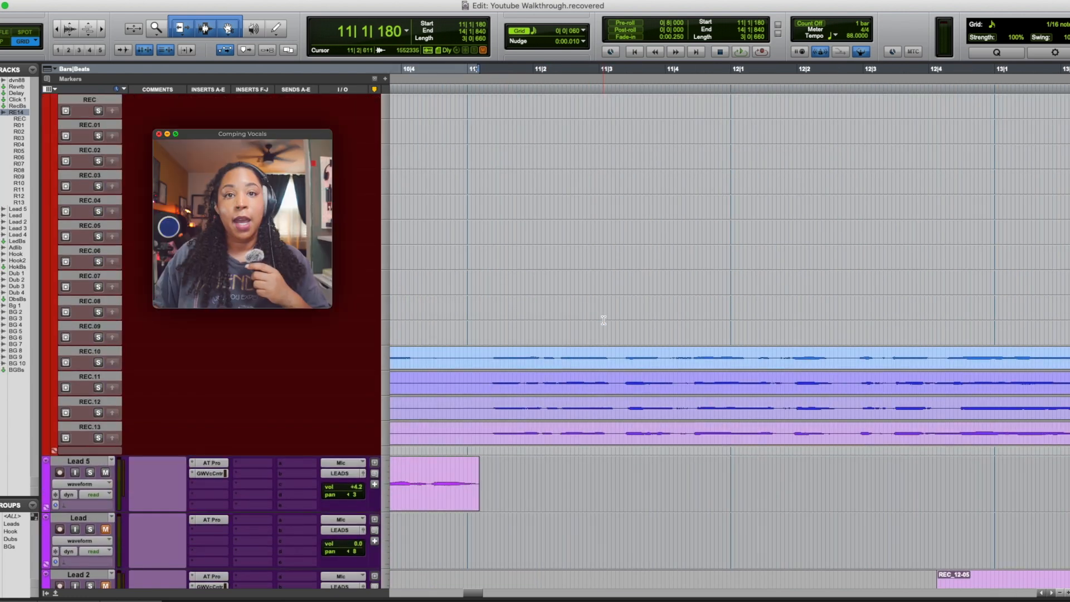
- Compare the takes of this line by soloing and playing the REC.10, REC.11, REC.12 and REC.13 playlists
left_click(484, 358)
left_click(98, 363)
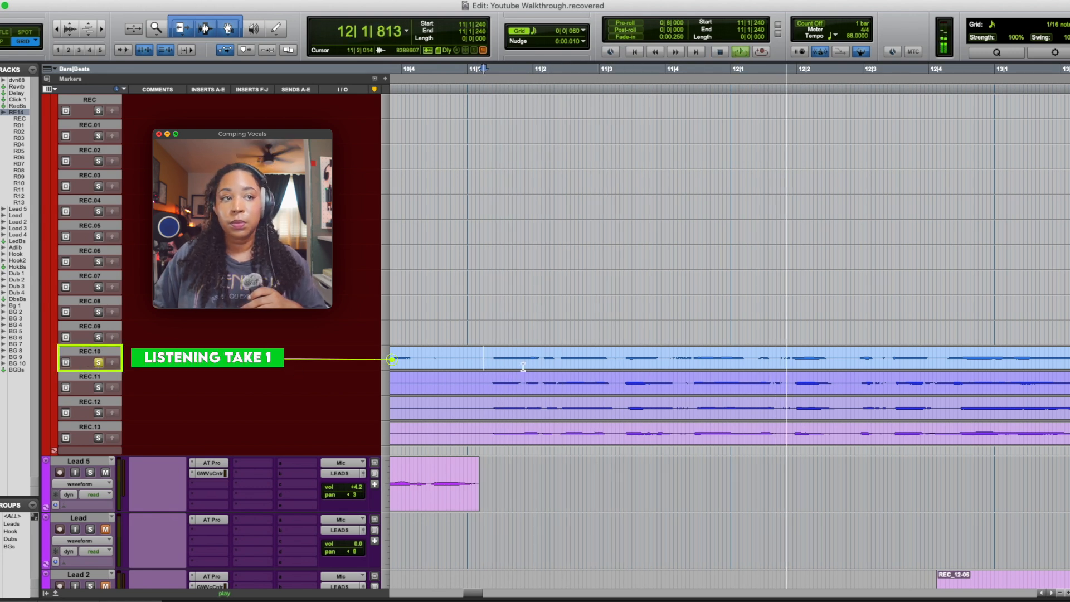
scroll(435, 330, "up", 5)
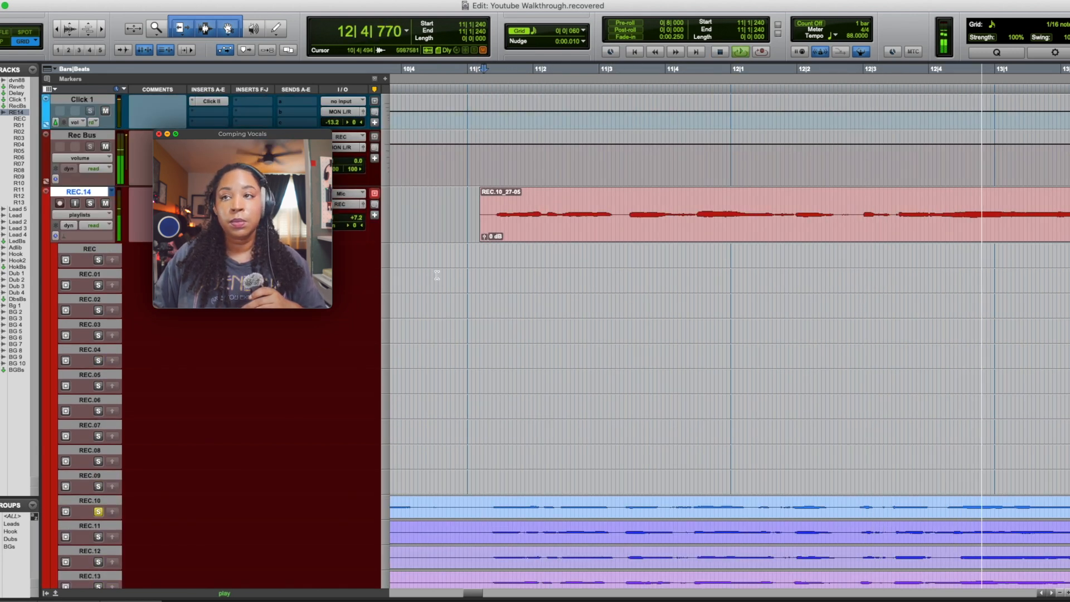
scroll(437, 275, "down", 5)
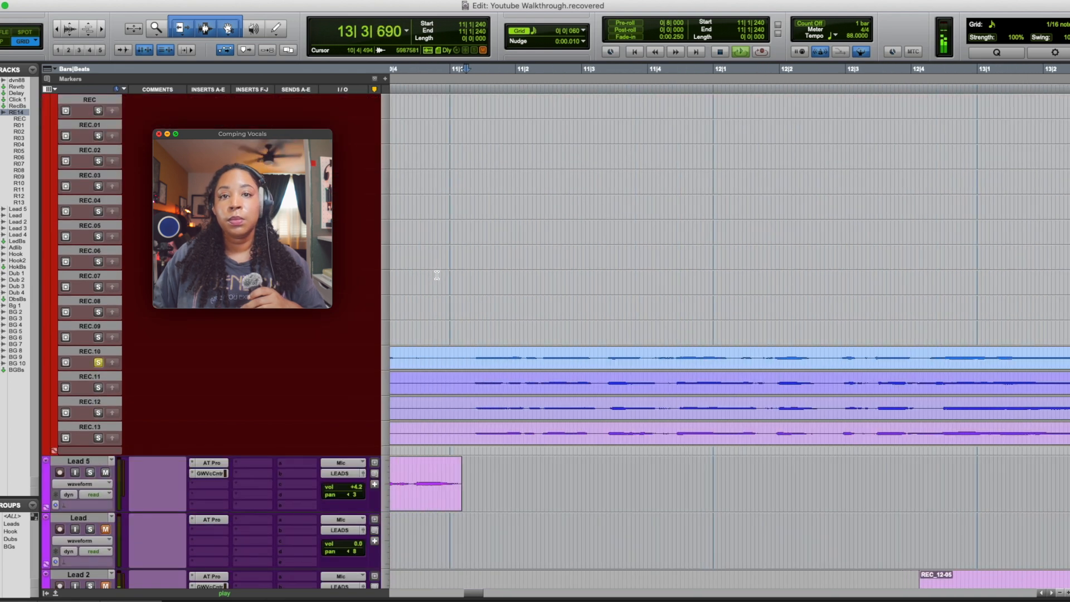
left_click(635, 387)
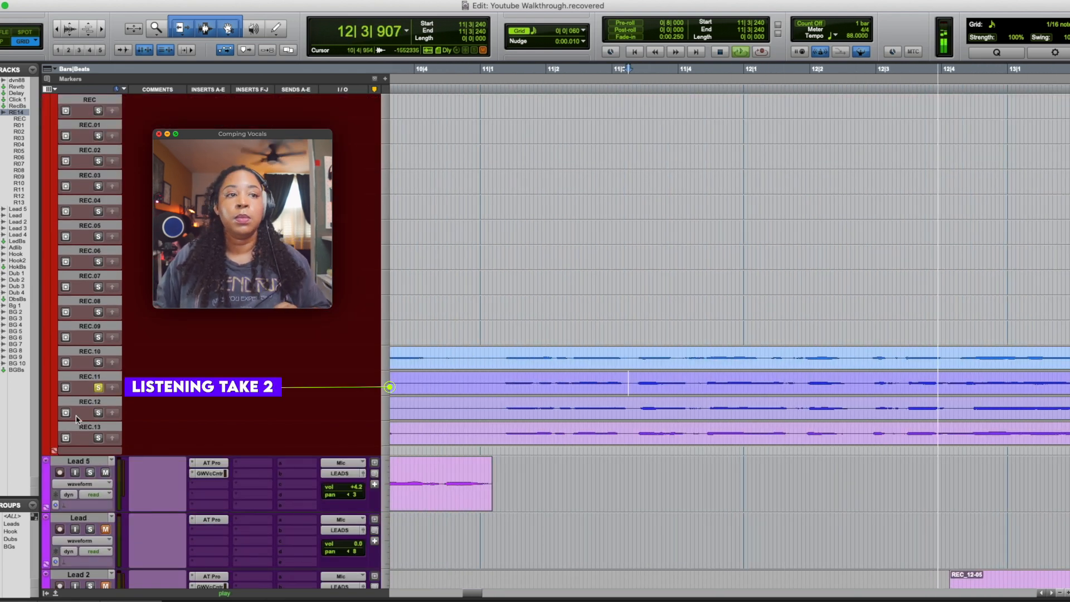
left_click(98, 414)
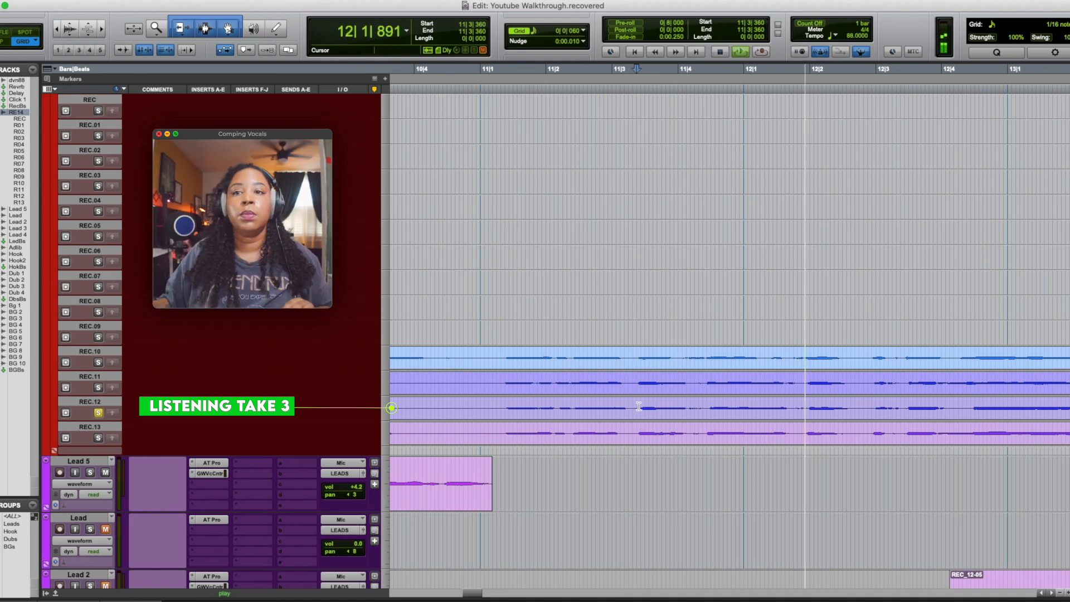
left_click(98, 439)
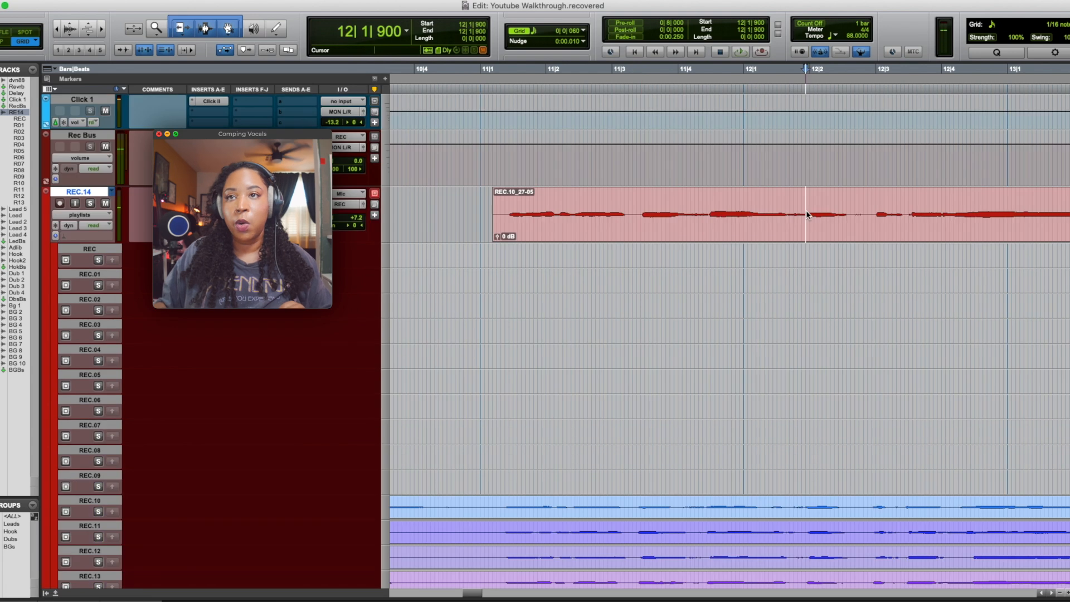
- Audition the REC.13 take of the word from 12|1|840 to 12|2|600 and copy it up into the REC.14 clip
left_click_drag(806, 210, 891, 222)
scroll(862, 228, "left", 1)
key("space")
scroll(879, 248, "down", 9)
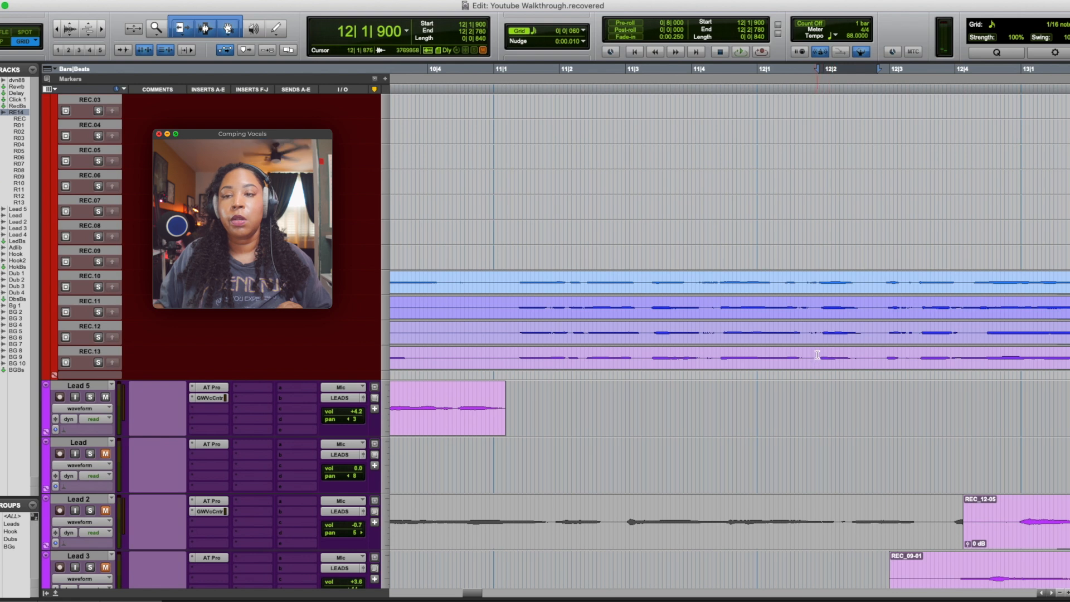
left_click_drag(818, 354, 862, 358)
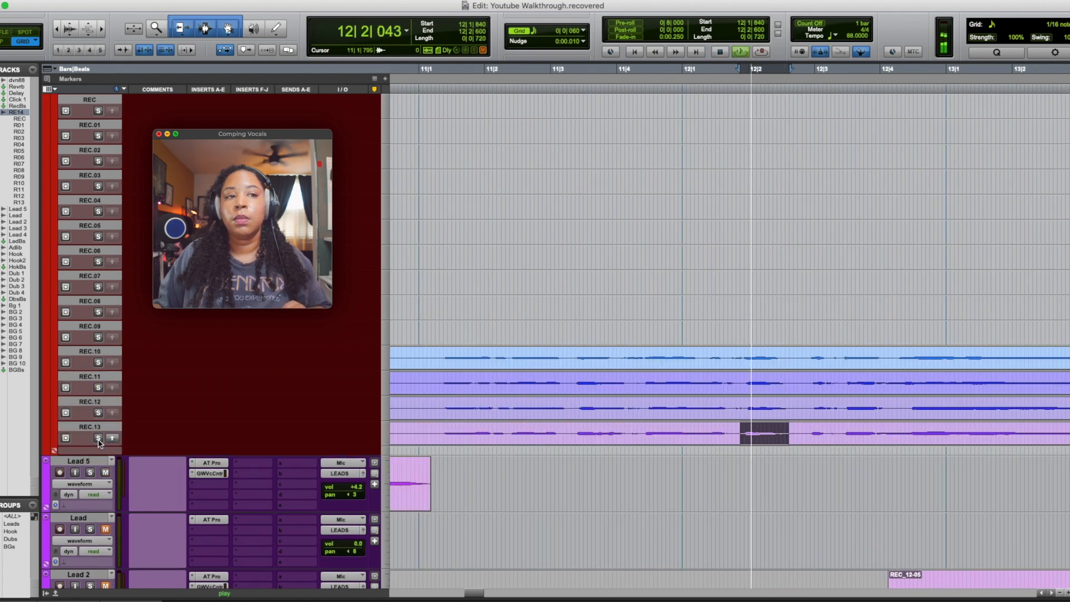
left_click(98, 438)
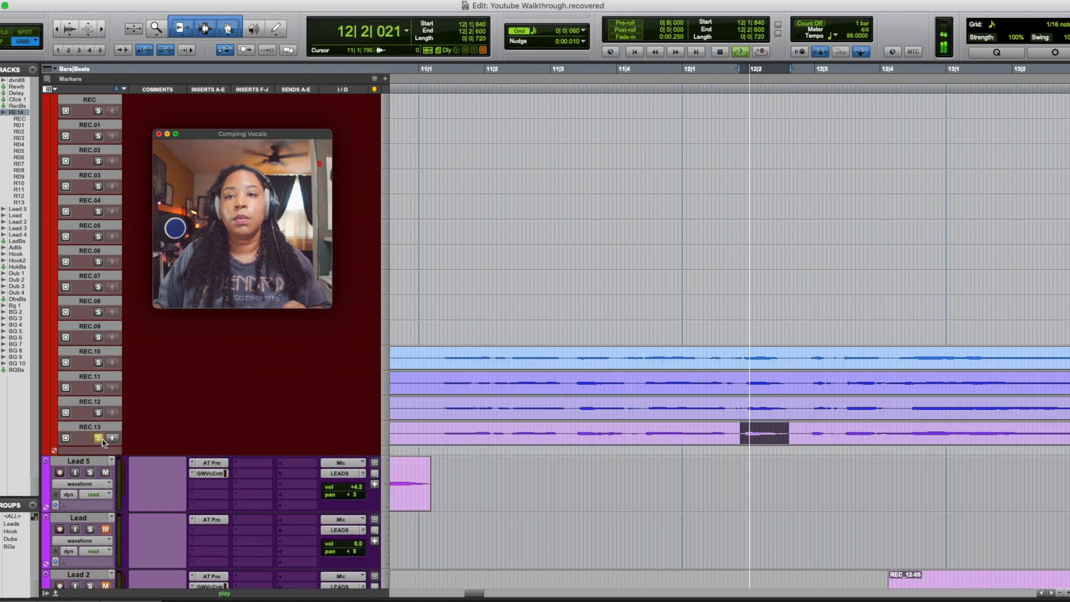
scroll(641, 417, "up", 3)
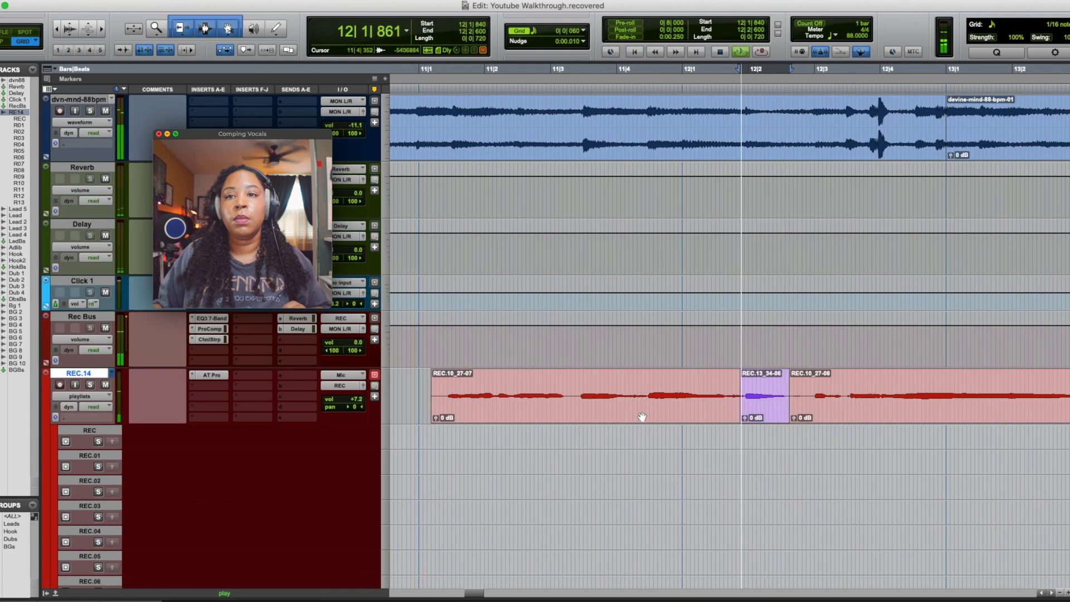
- Extend the end of the REC.10_27-07 clip to 12|1|900 over the inserted REC.13 piece and listen to the edit
left_click(735, 400)
left_click(739, 404)
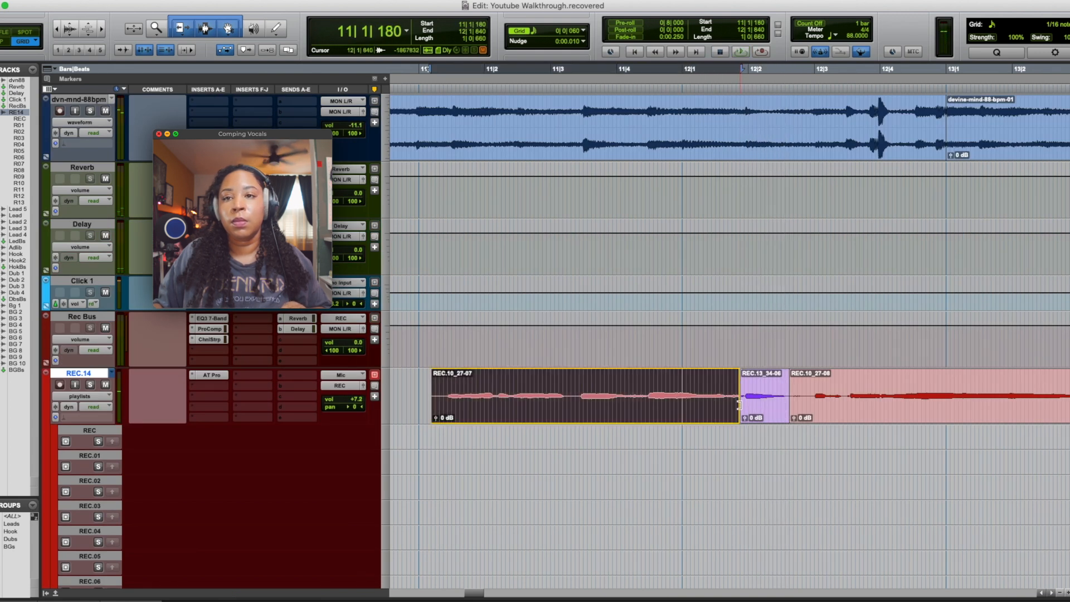
left_click(572, 405)
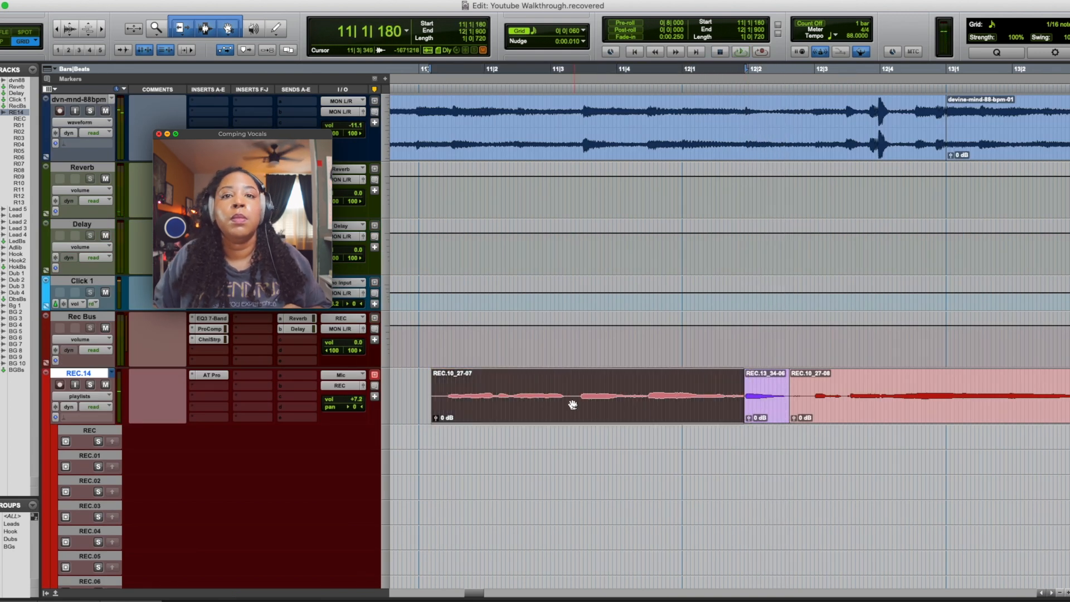
left_click(517, 395)
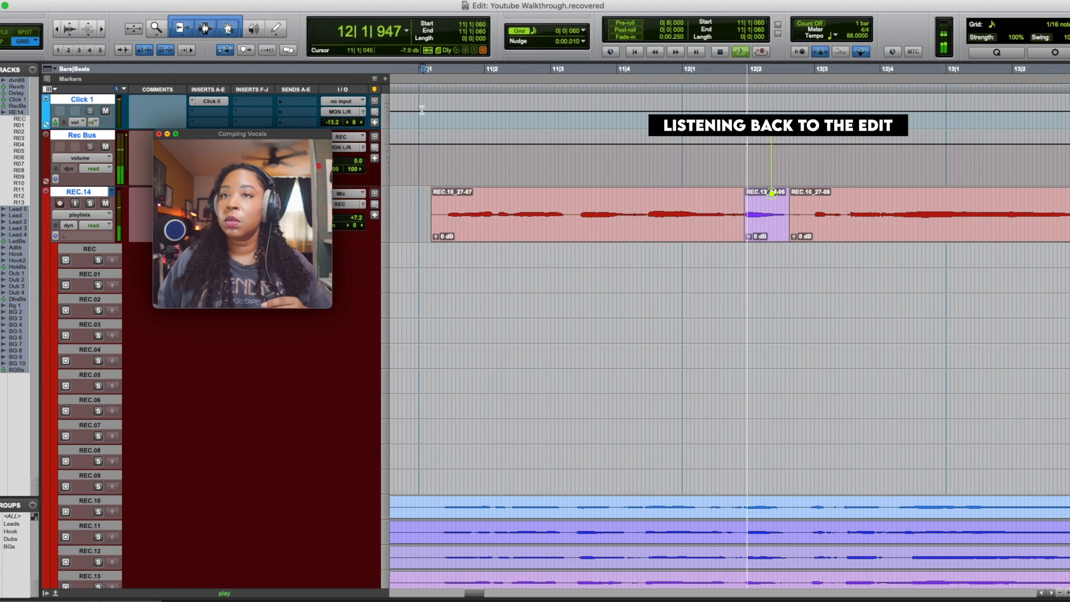
key("space")
- Try the inserted REC.13 piece slightly later, starting at 12|2|000, and listen to the edit
left_click(757, 230)
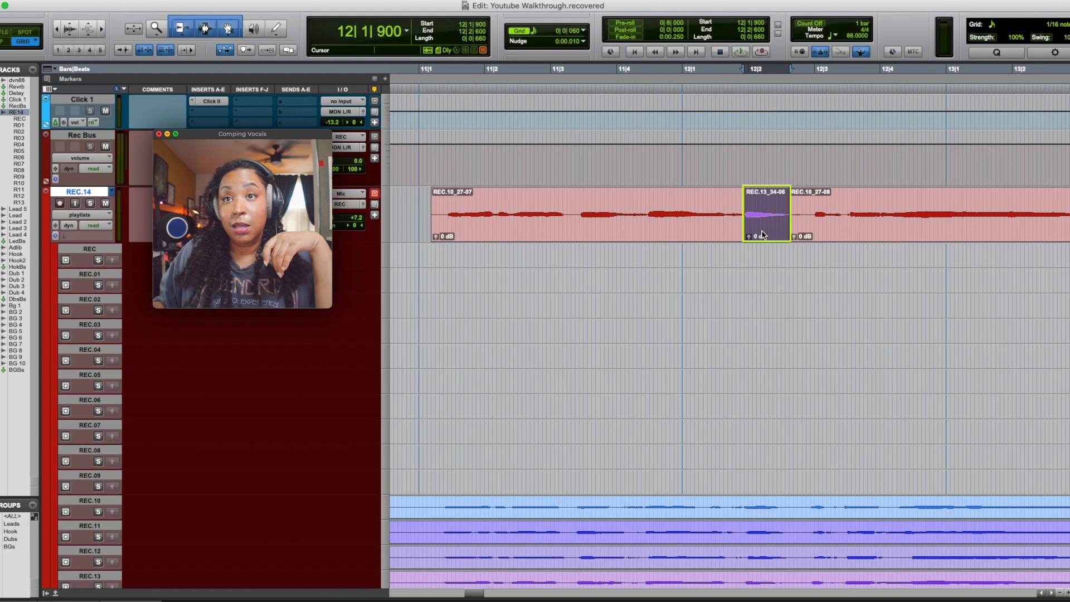
left_click_drag(764, 234, 749, 237)
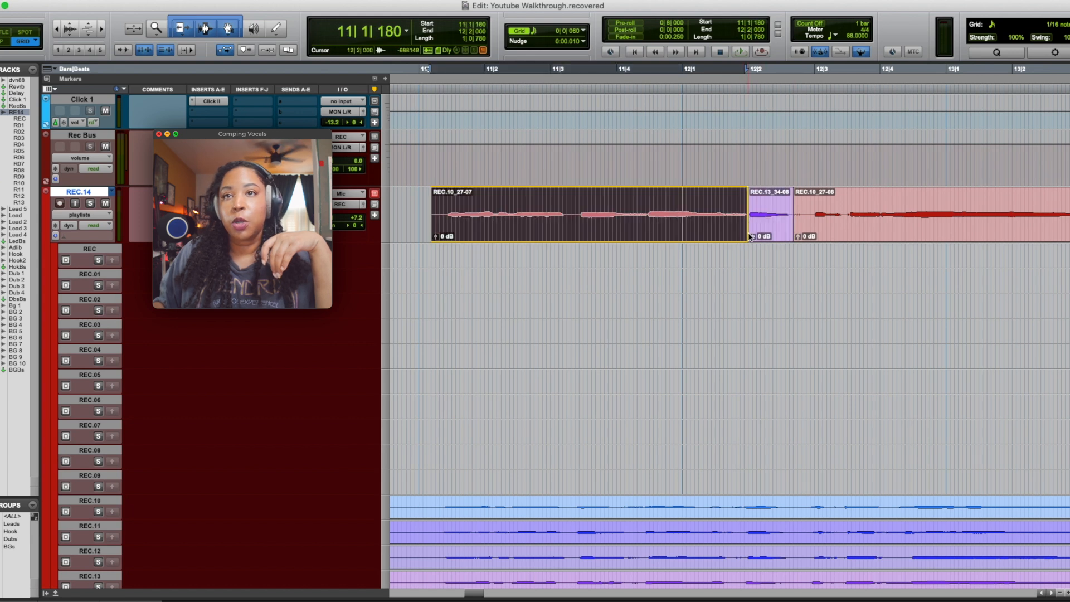
left_click(661, 91)
key("space")
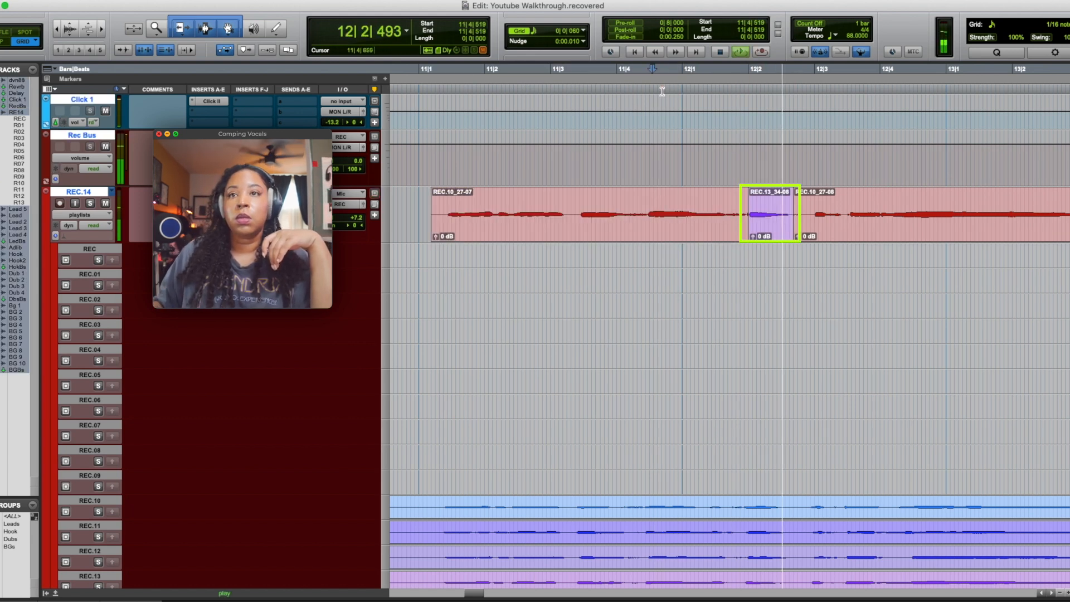
- Shift the REC.13 piece earlier to start at 12|1|900 and play the section again
left_click(771, 230)
left_click_drag(771, 230, 767, 231)
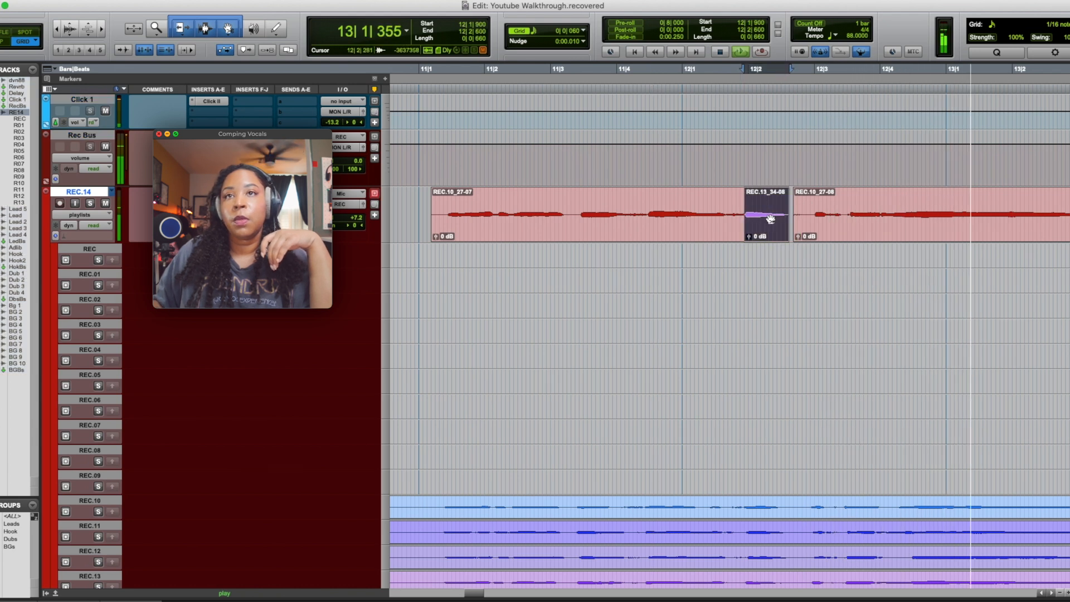
left_click(696, 96)
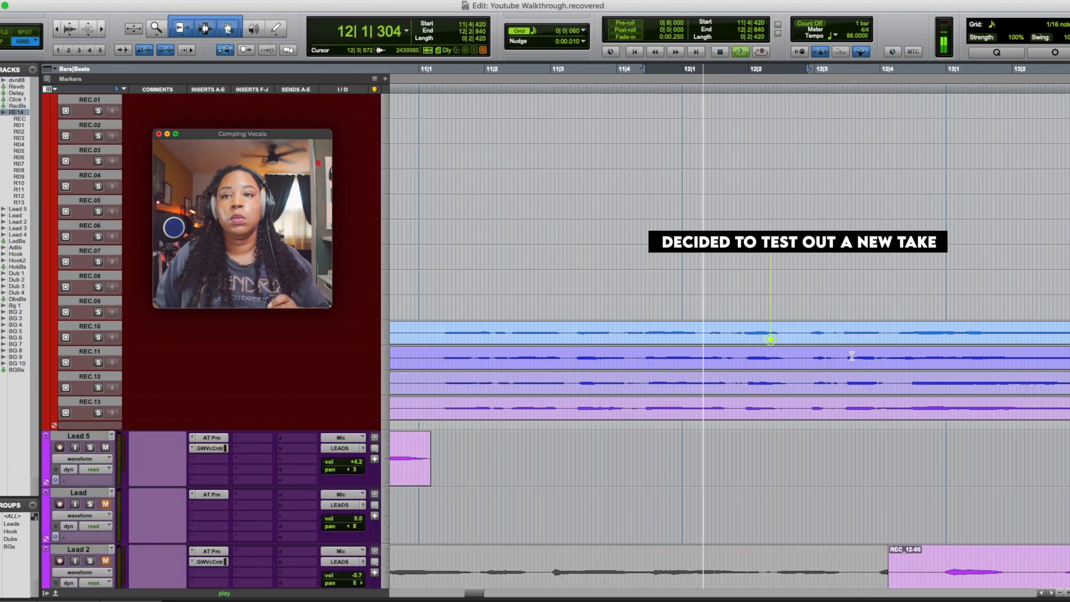
- Replace the REC.13 piece with the REC.11 take from 12|1|720 to 12|2|720, then extend REC.10_27-07 to 12|1|900
left_click_drag(797, 357, 732, 361)
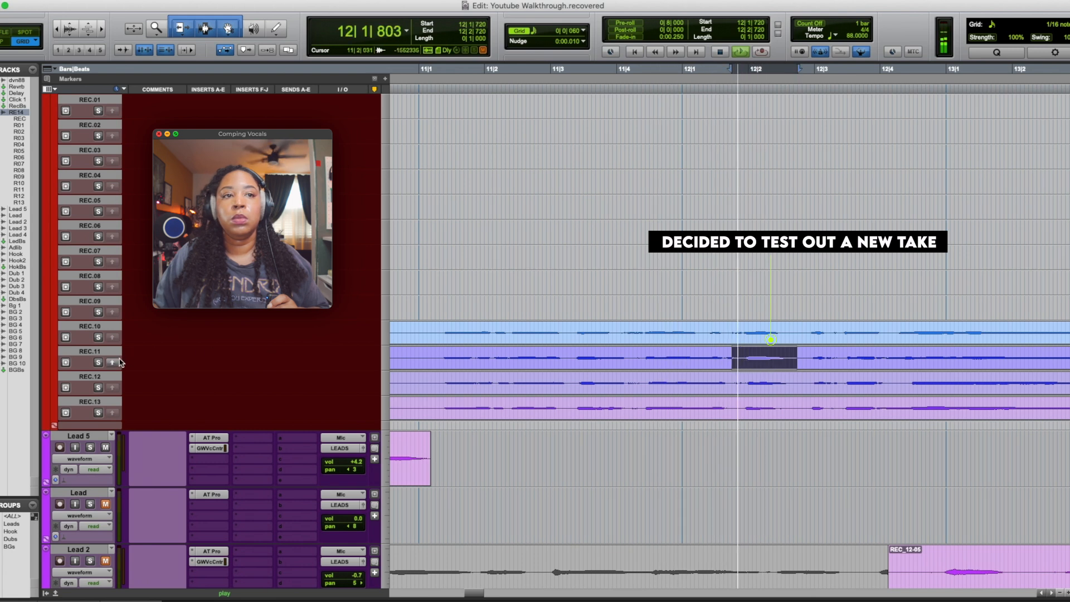
scroll(686, 341, "up", 5)
scroll(688, 341, "right", 1)
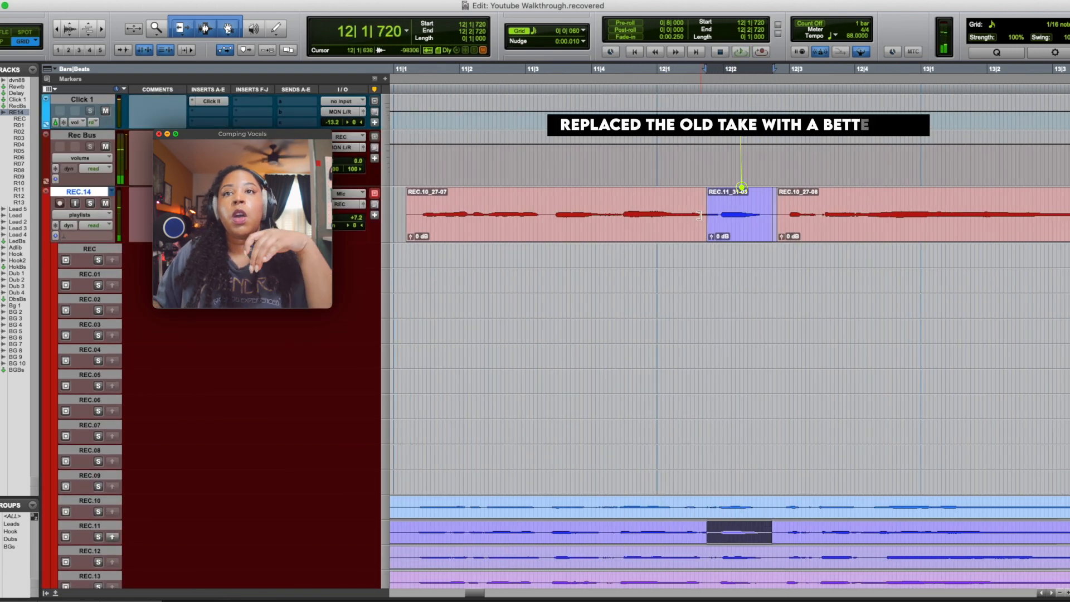
left_click_drag(699, 216, 719, 240)
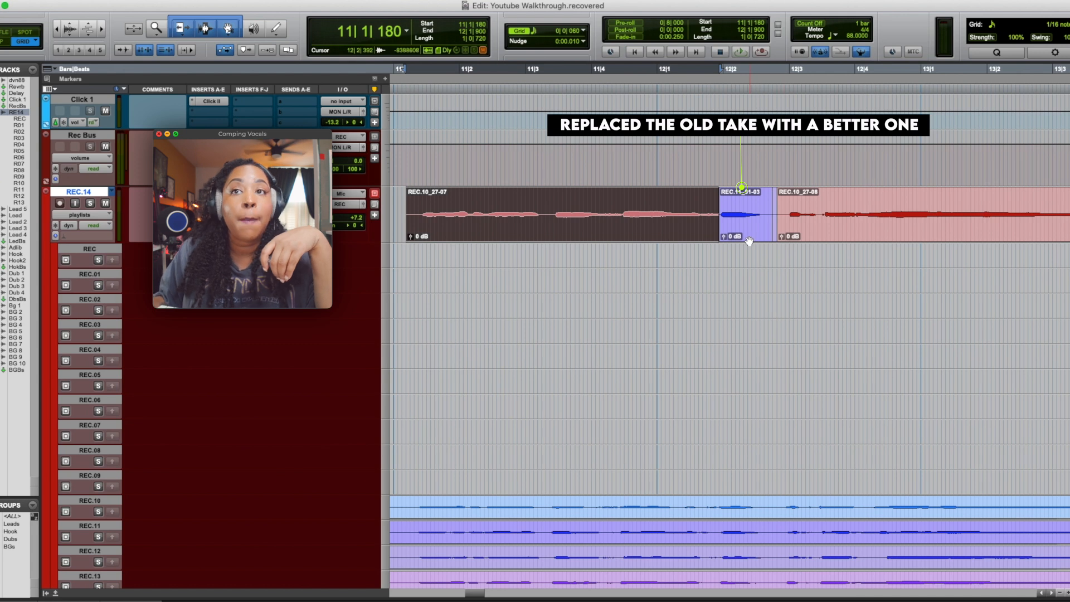
- Select the same word on the REC.10 playlist, from 12|1|660 to 12|2|780, and compare it with the REC.14 comp
scroll(744, 248, "down", 5)
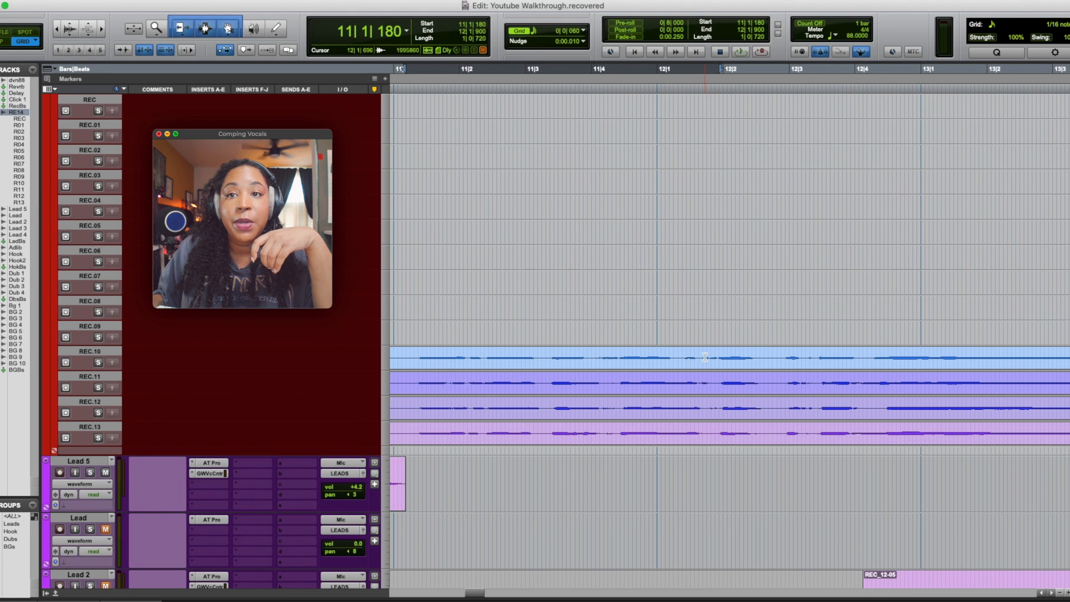
left_click_drag(705, 356, 750, 359)
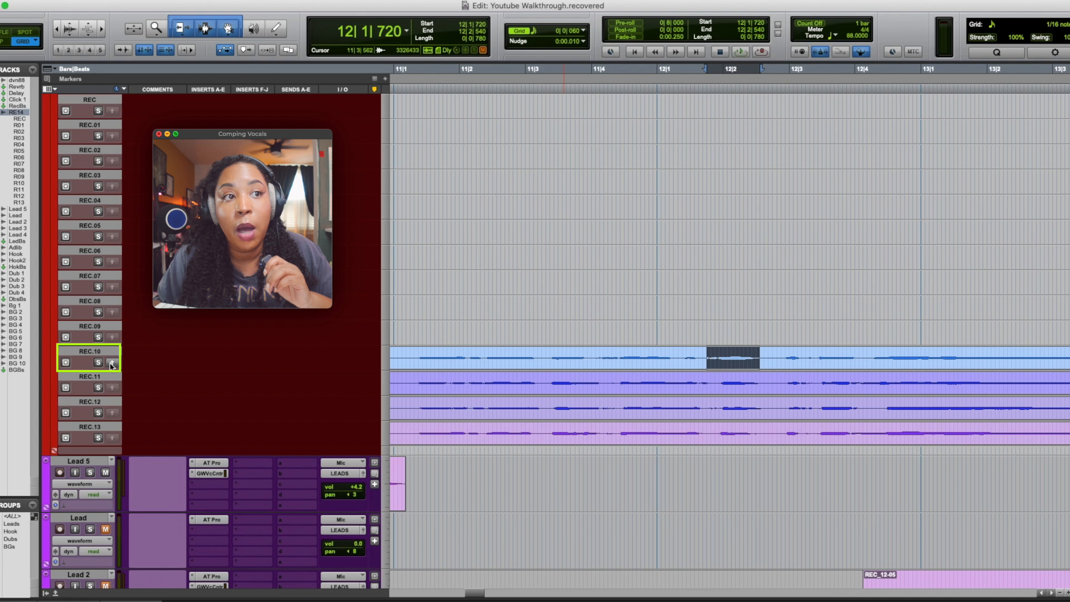
left_click_drag(776, 356, 702, 365)
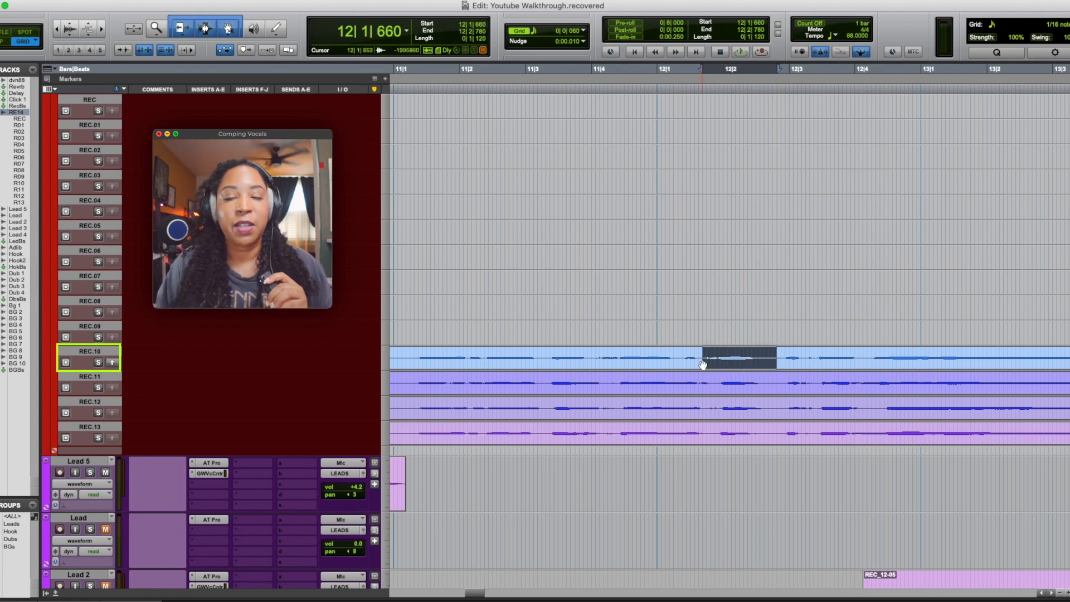
scroll(543, 398, "up", 3)
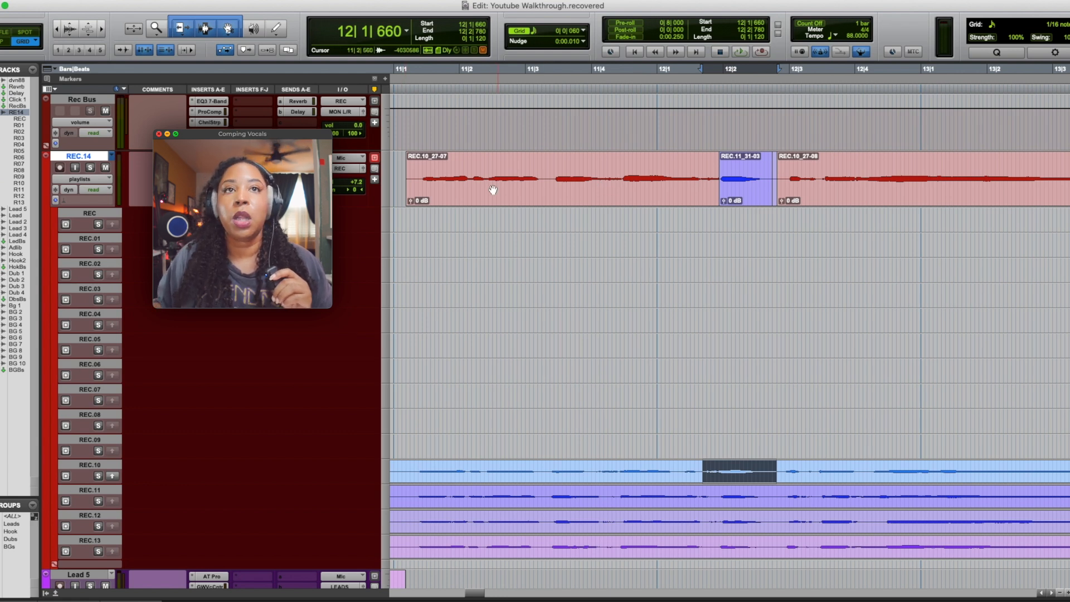
- Play the REC.14 comp from 11|1|360, and extend the end of the REC.11_31-03 piece to meet REC.10_27-08
left_click(419, 89)
key("space")
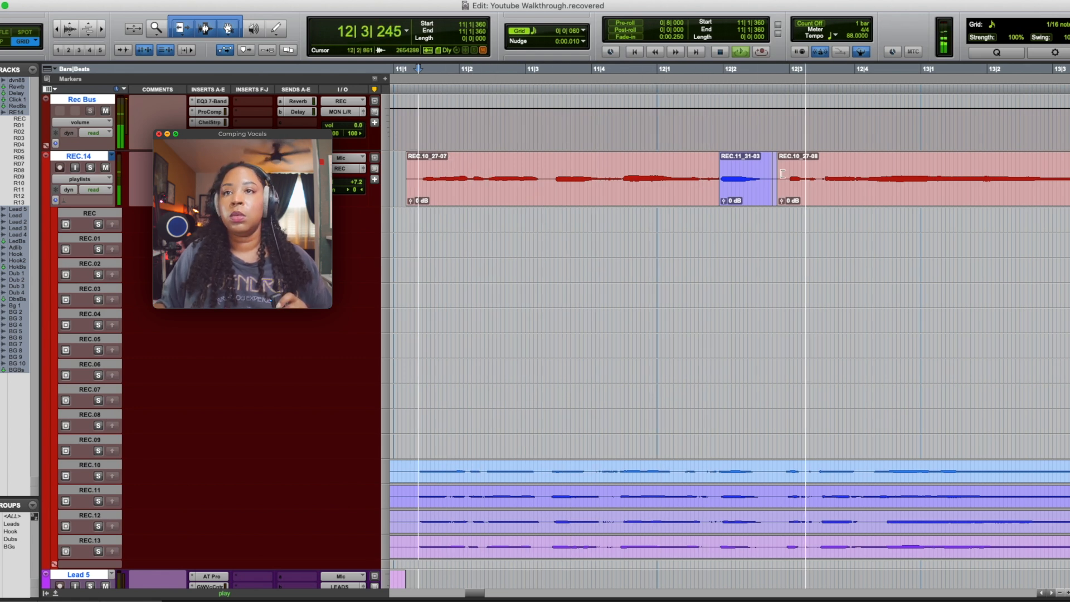
left_click(771, 188)
left_click_drag(776, 189, 779, 189)
key("space")
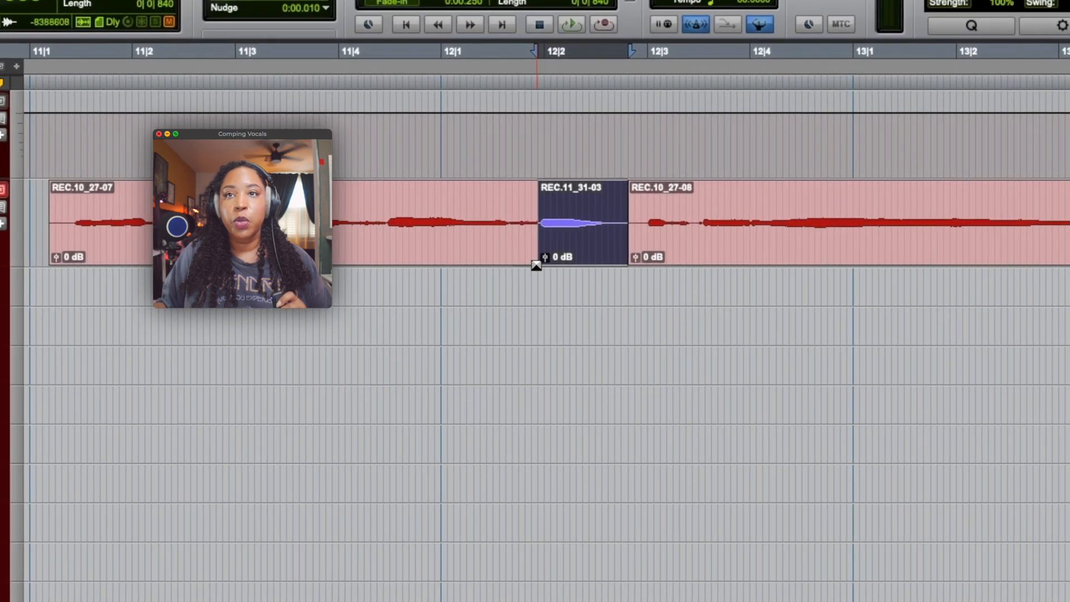
- Crossfade REC.10_27-07 into the REC.11_31-03 piece and listen to the transition from 12|1|000
left_click_drag(719, 204, 721, 203)
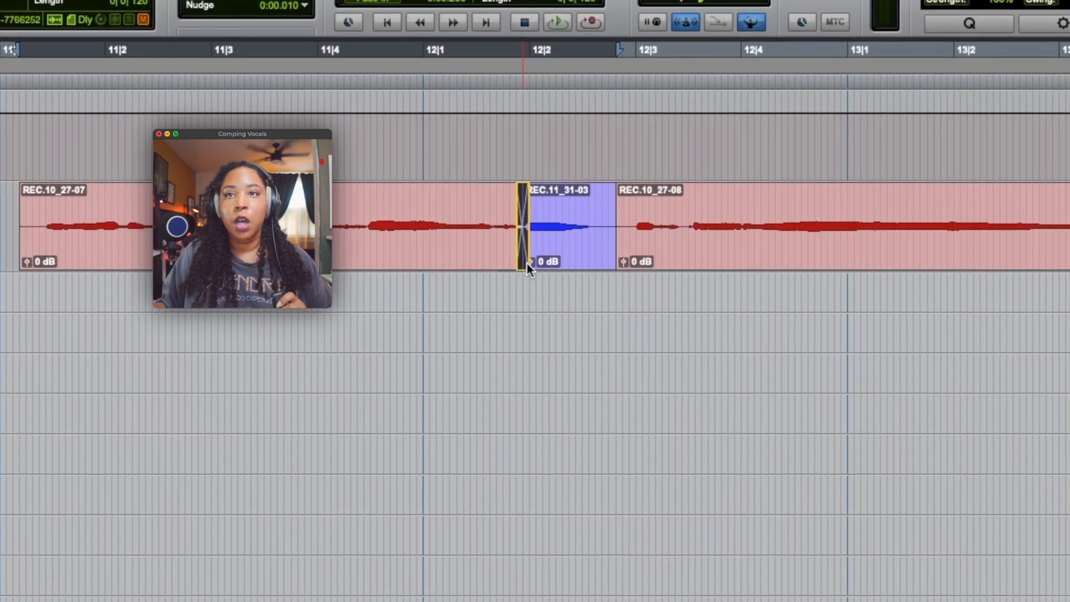
left_click(527, 263)
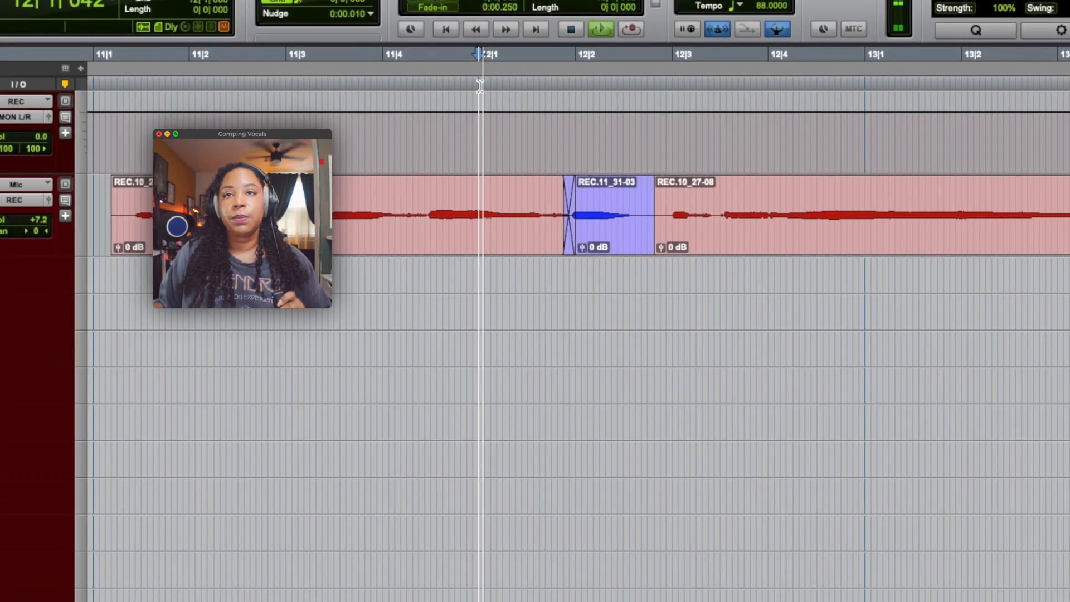
key("space")
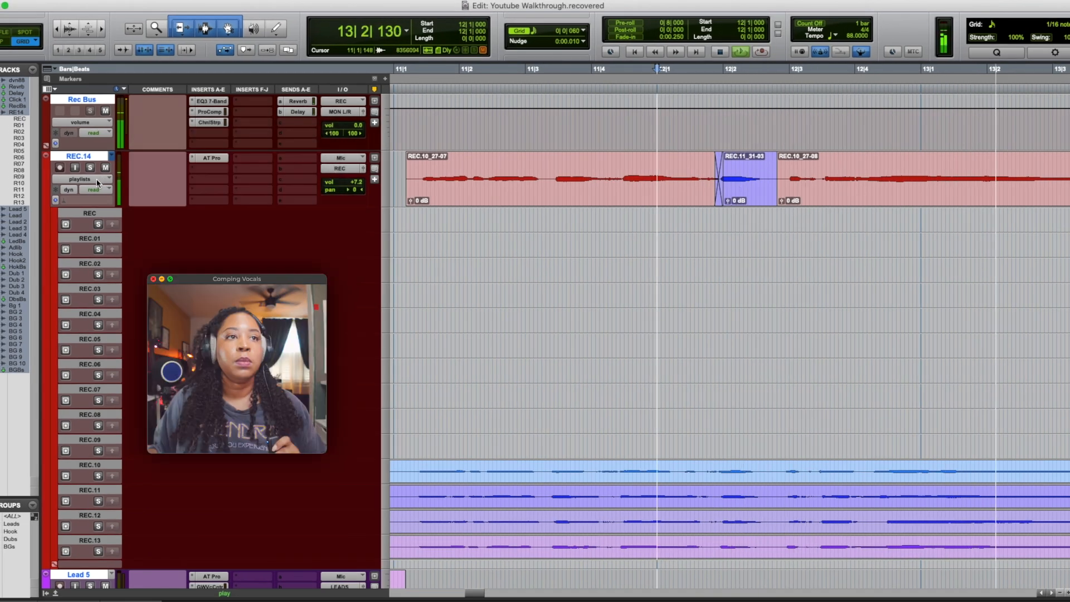
- Switch the REC.14 track from playlists view to waveform view and stop playback
left_click(99, 178)
left_click(97, 220)
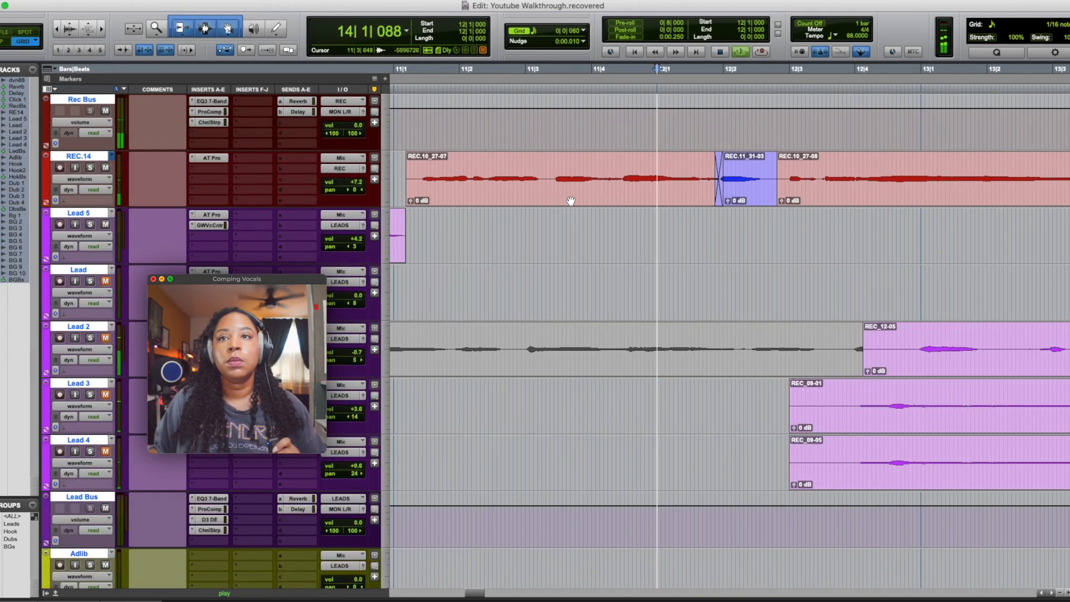
key("space")
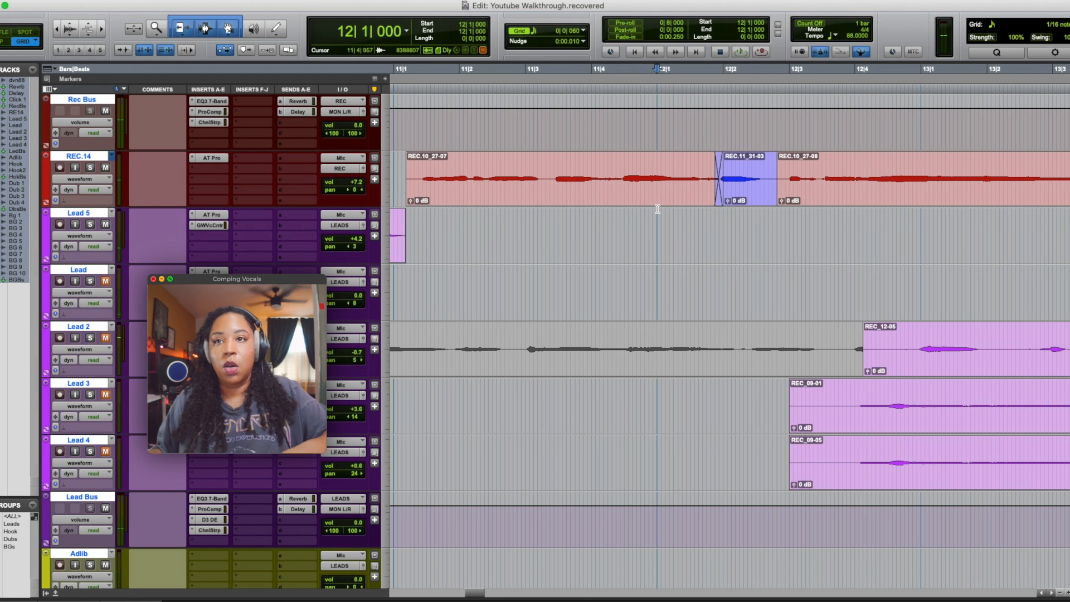
- Move all the comped clips of this line from REC.14 onto the Lead 5 track, keeping their timing, and play from 11|1|120
left_click(667, 202)
left_click(838, 189, "shift")
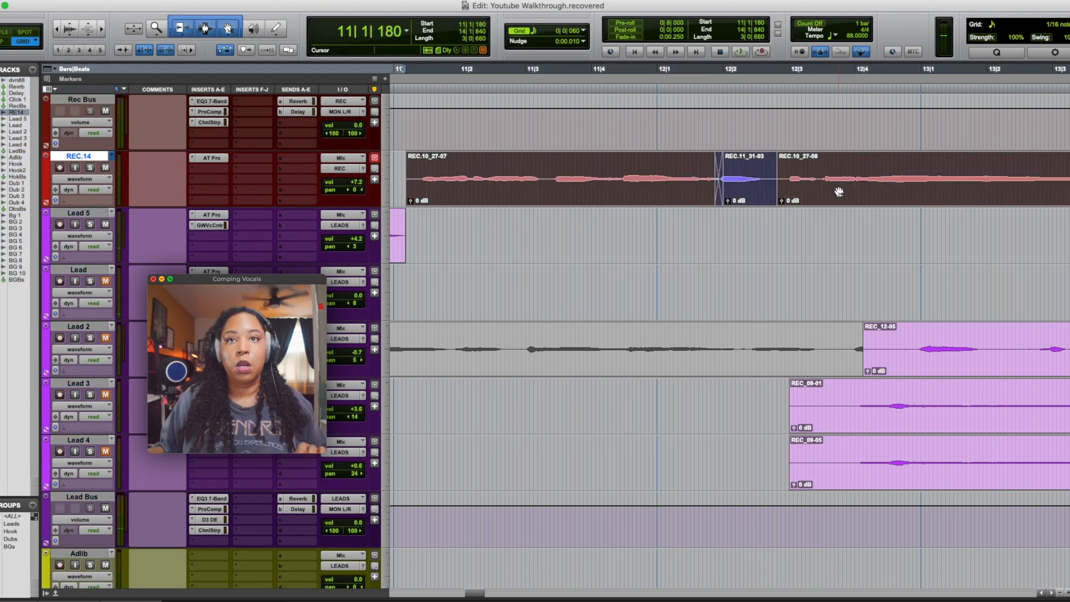
left_click_drag(647, 202, 648, 215)
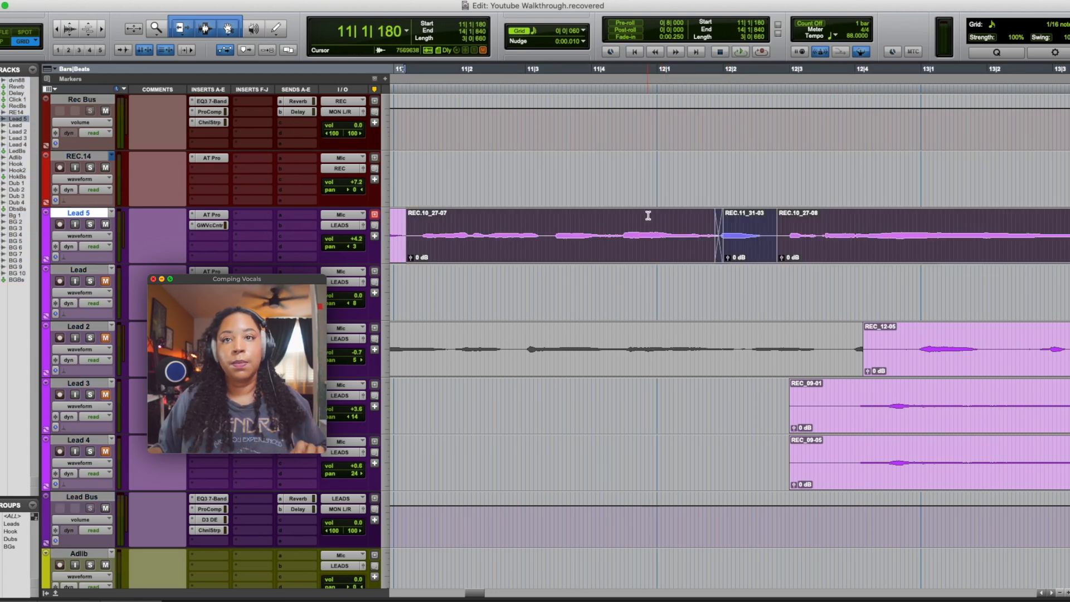
left_click(410, 86)
key("space")
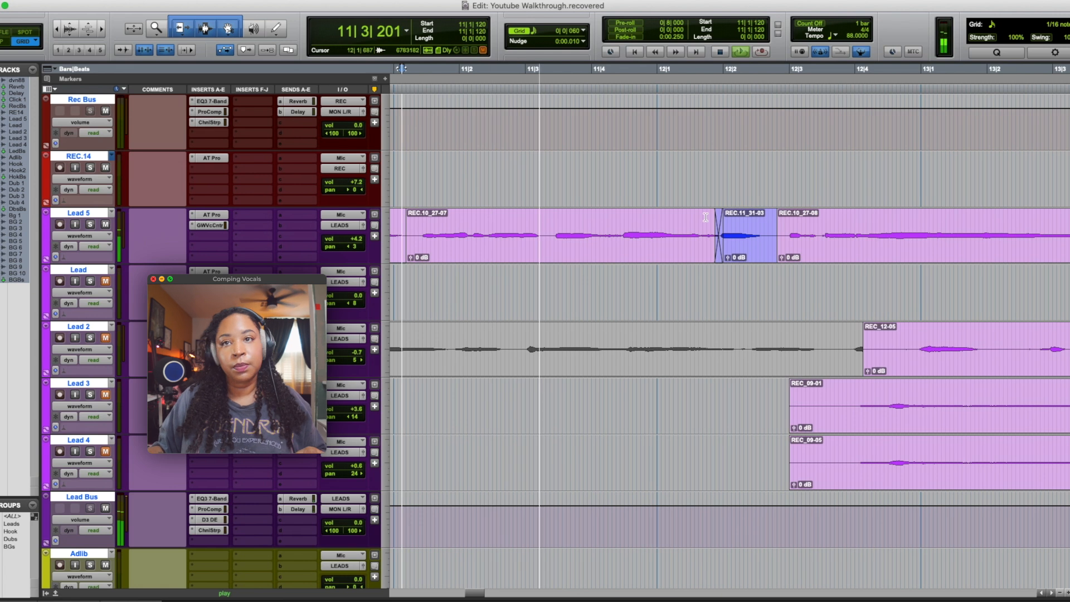